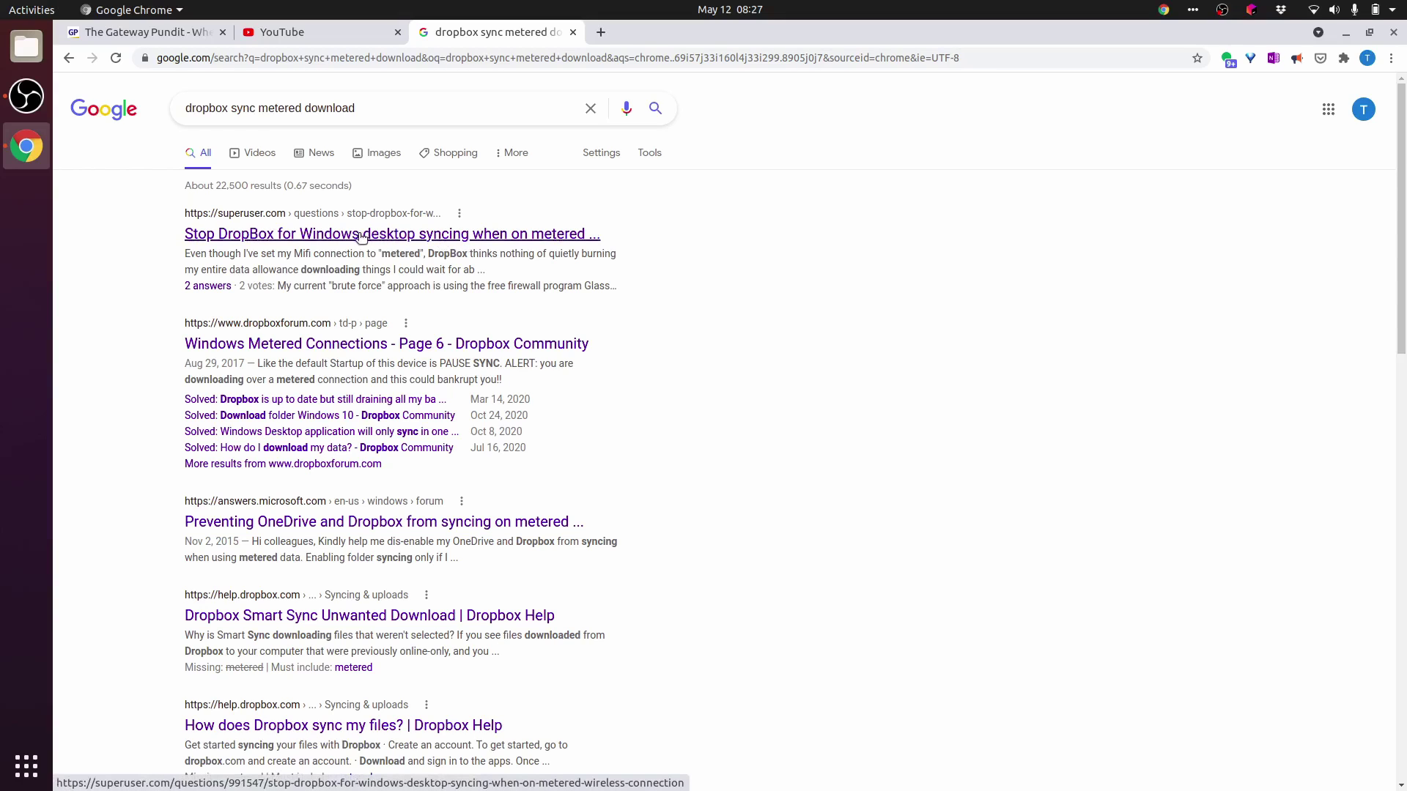
# Open the Super User, Dropbox forum, OneDrive syncing and Smart Sync help results in background tabs
pyautogui.middleClick(361, 236)
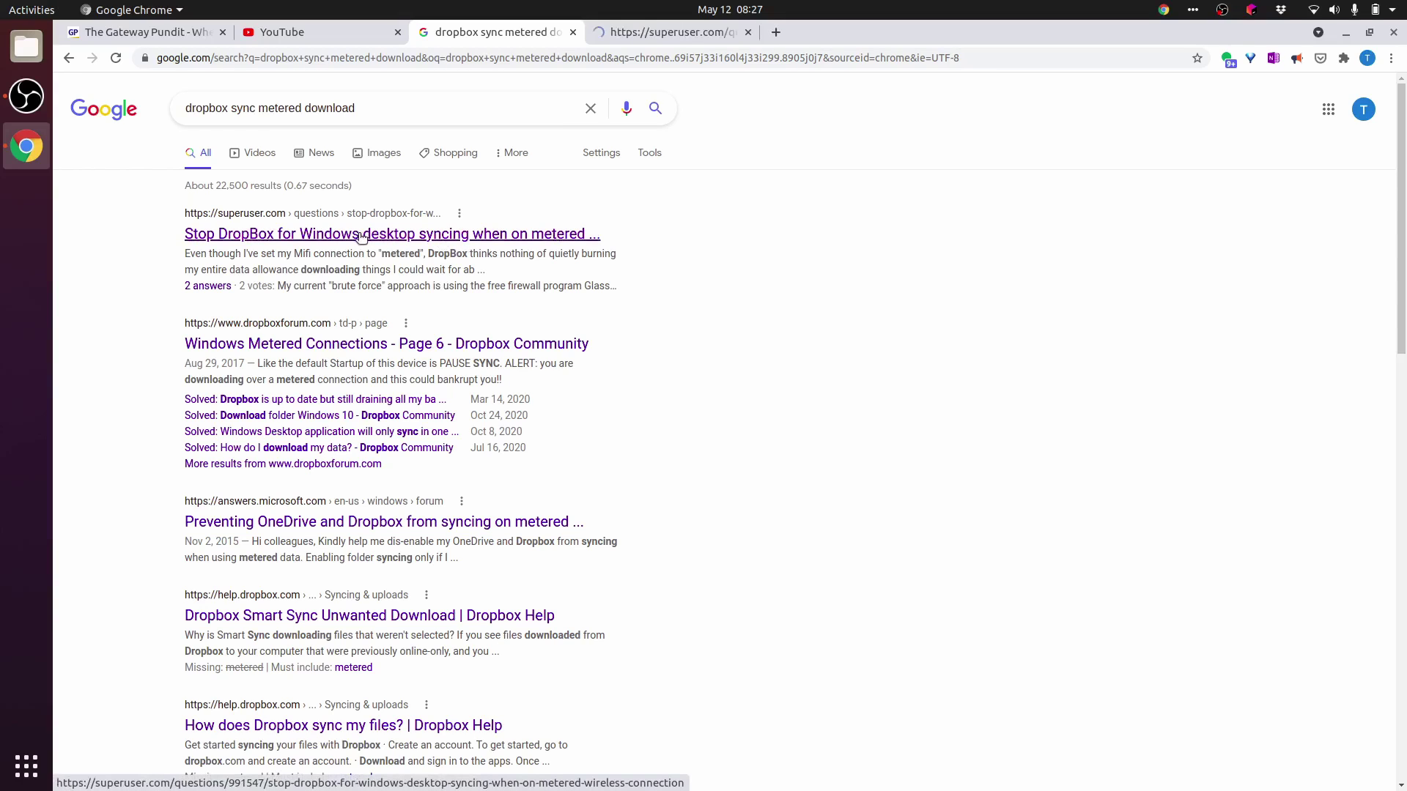
pyautogui.middleClick(358, 344)
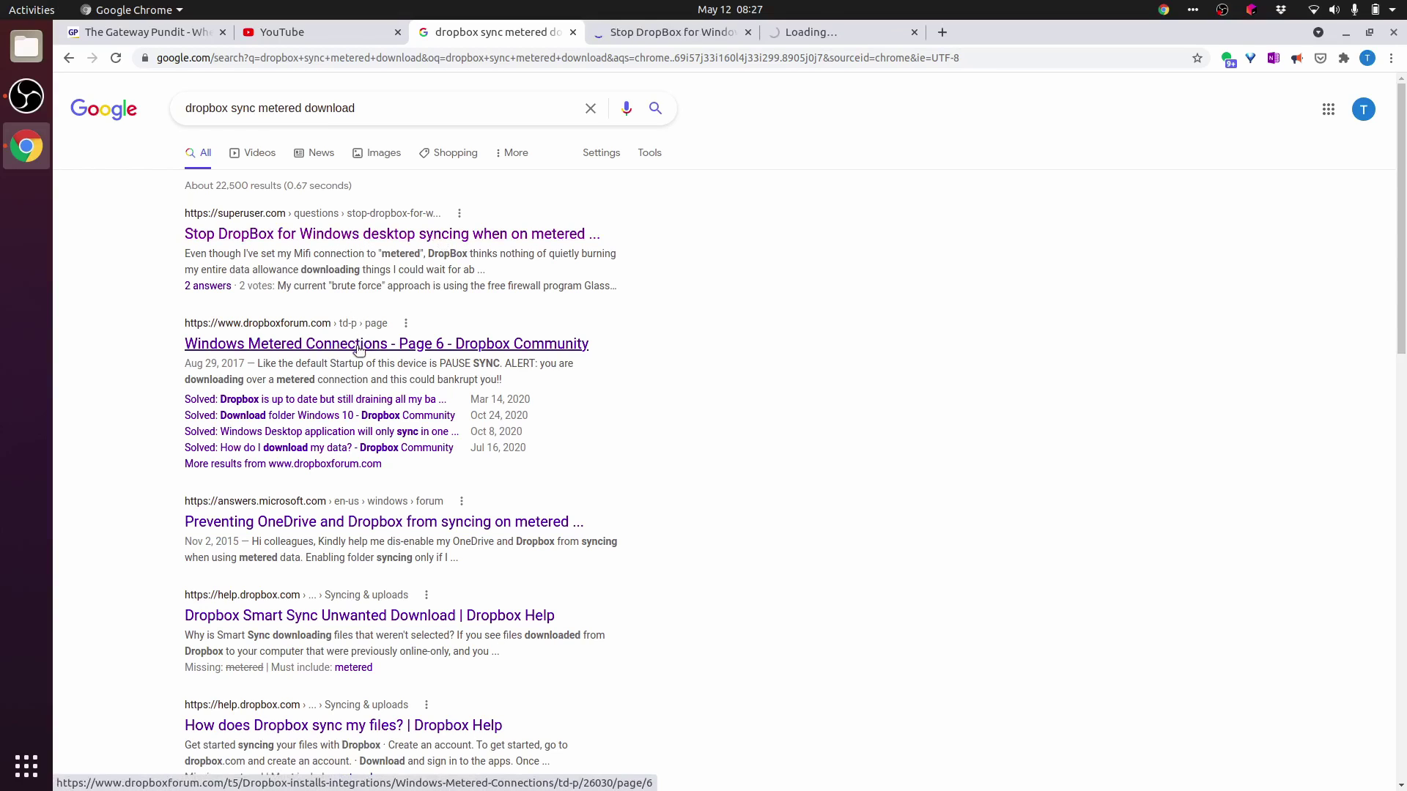
pyautogui.middleClick(341, 523)
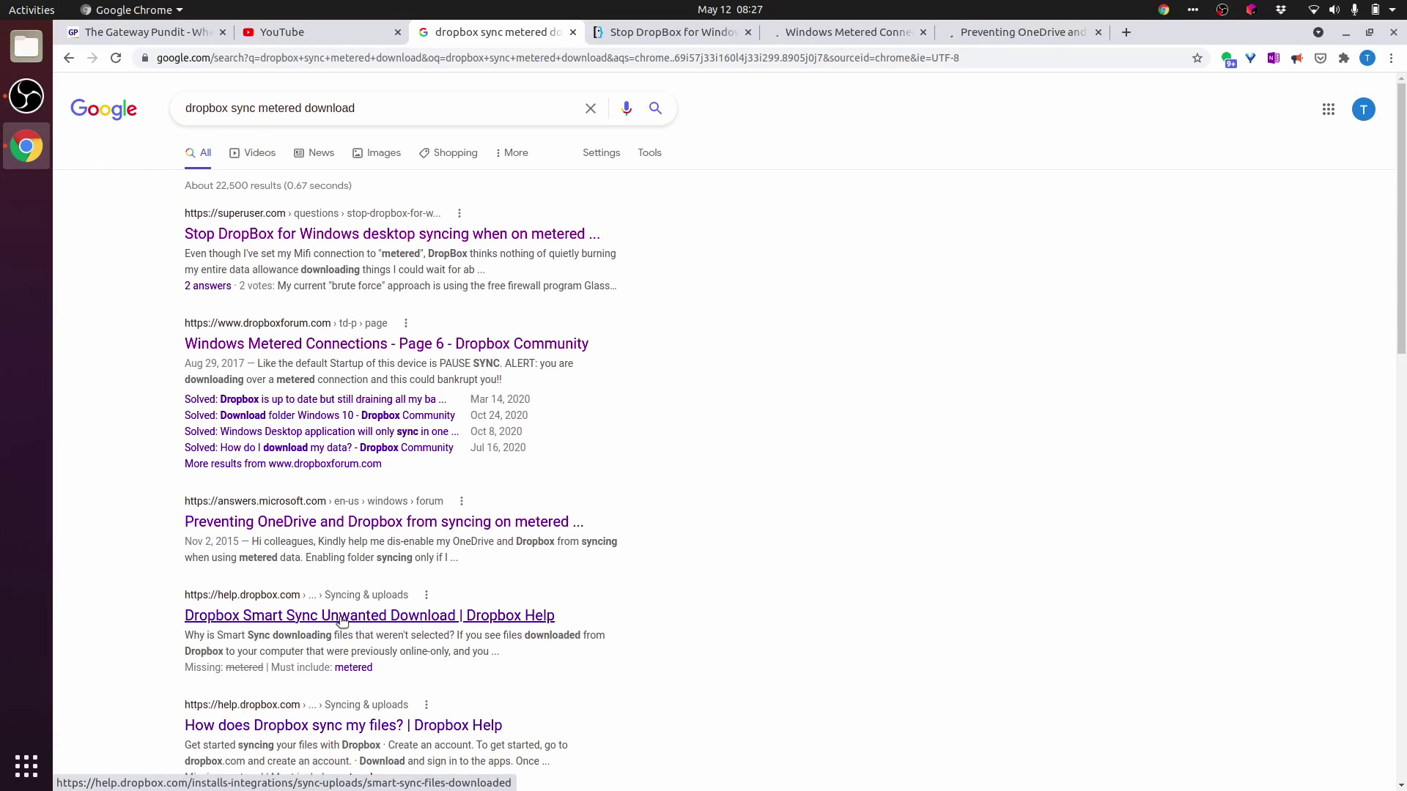
pyautogui.middleClick(341, 621)
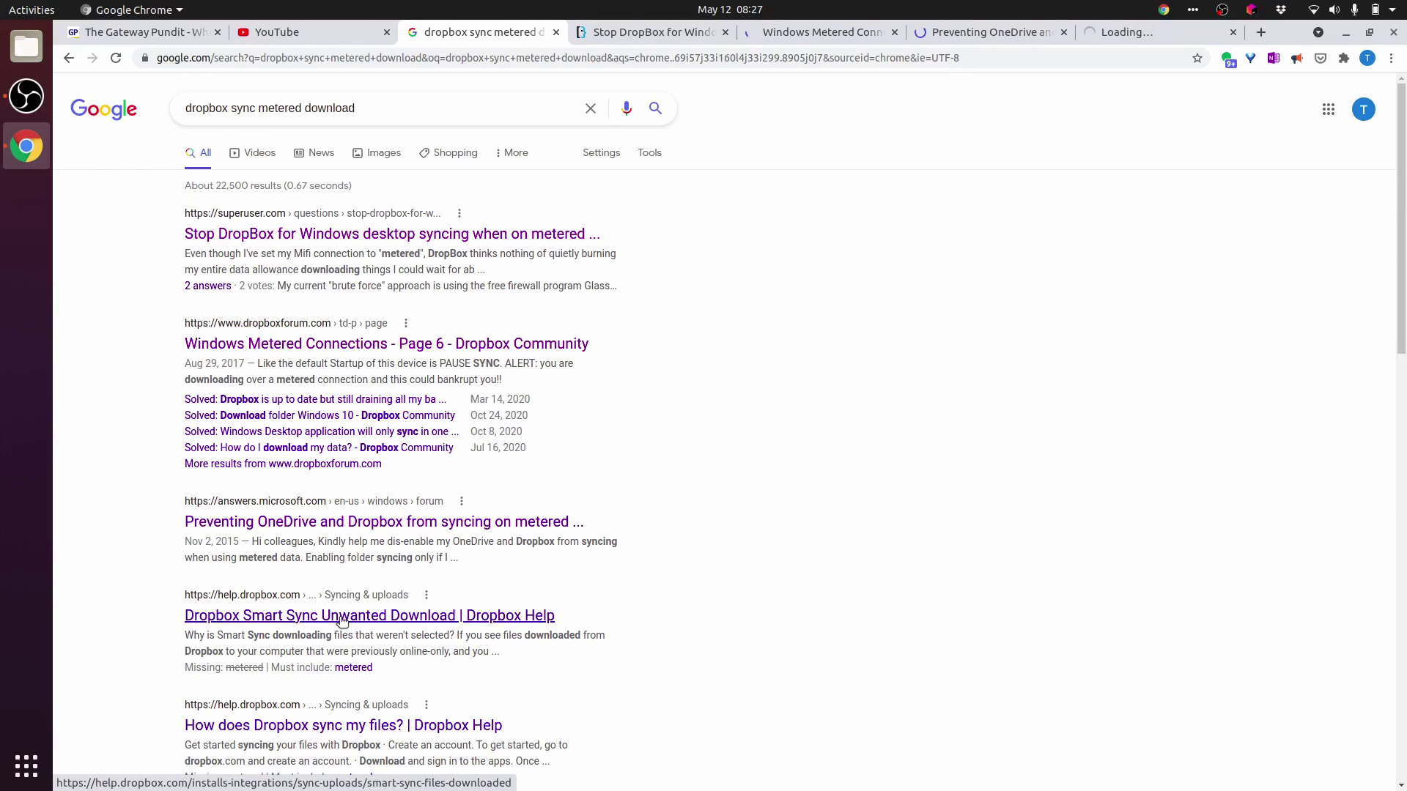
# Switch to the Super User question, accept all cookies, and scroll down through the comments
pyautogui.click(649, 32)
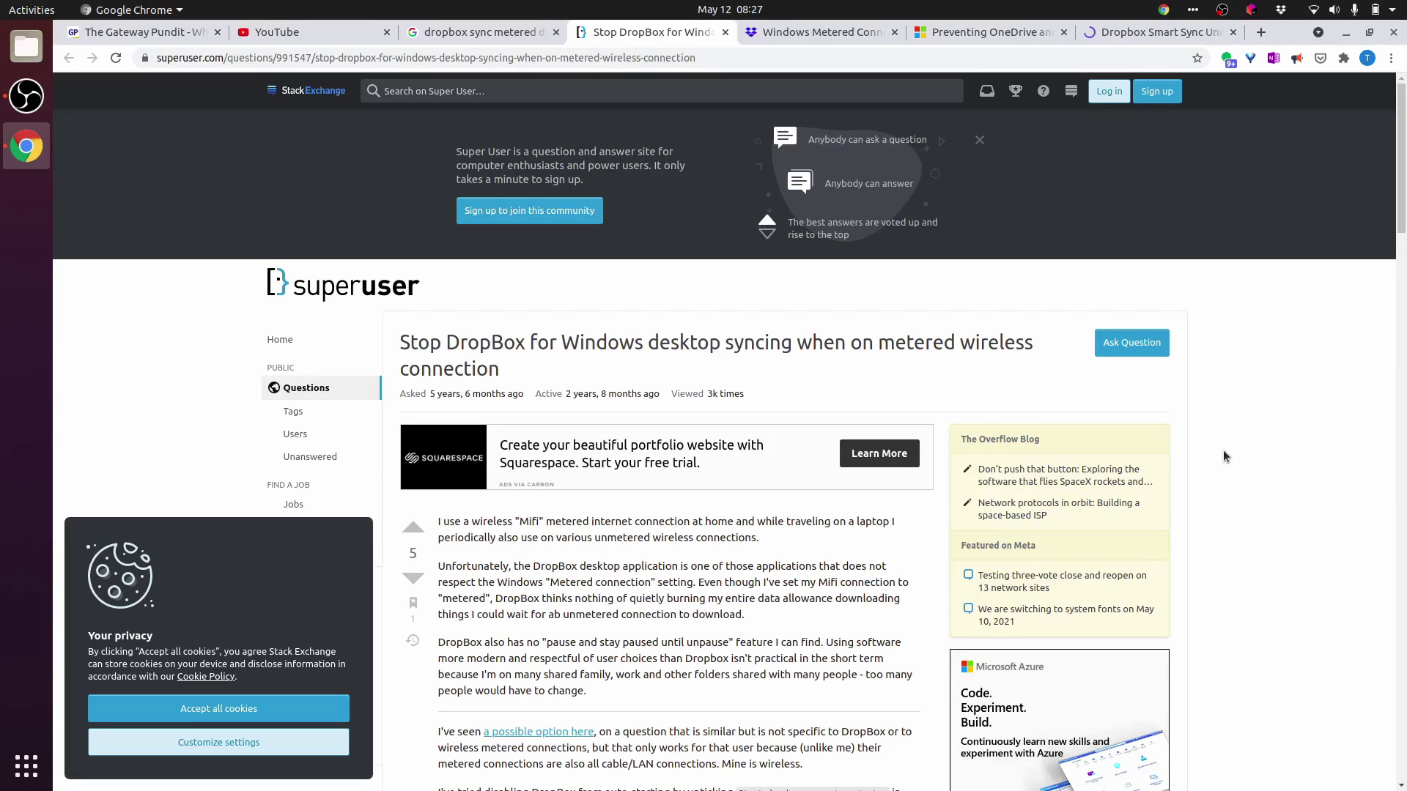
pyautogui.scroll(-4, 1224, 456)
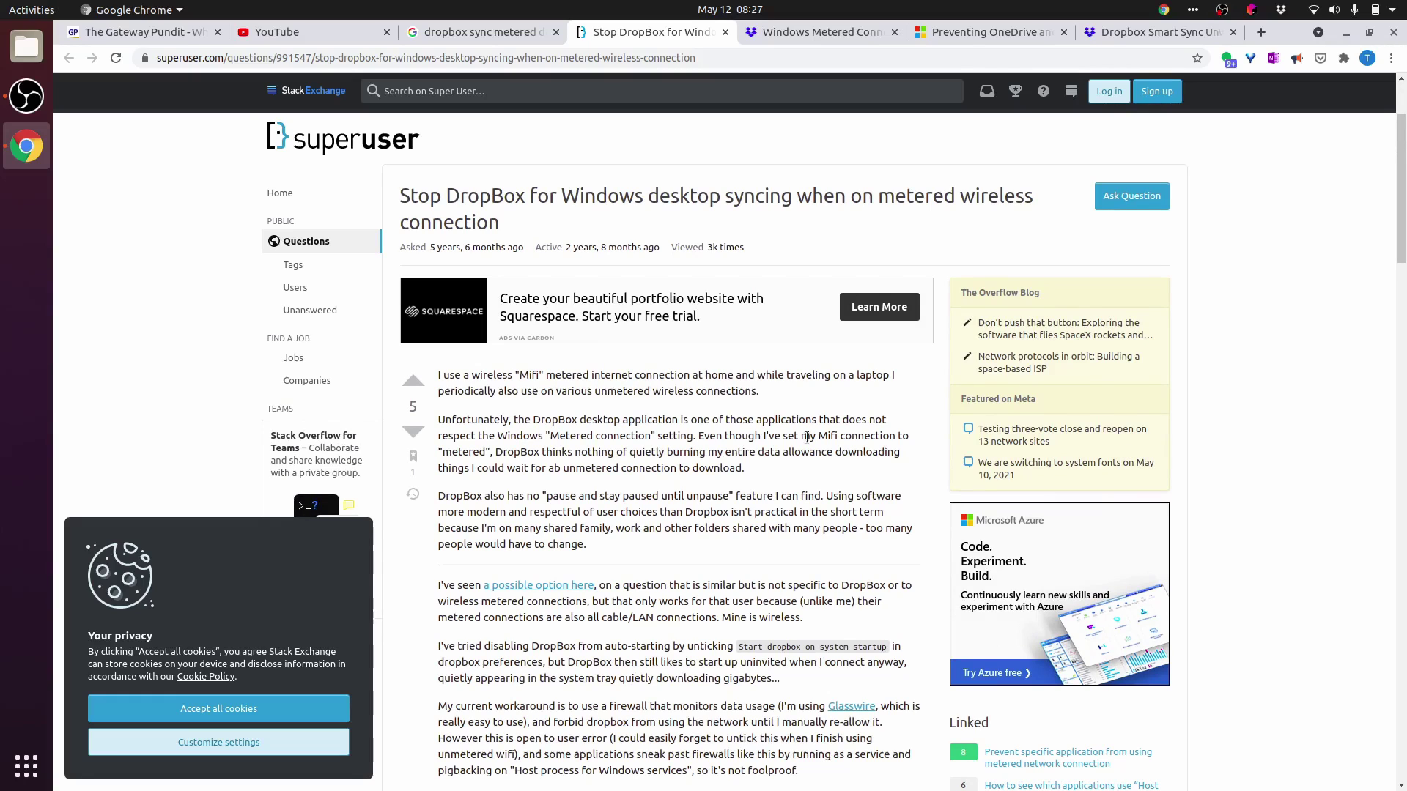
pyautogui.click(249, 707)
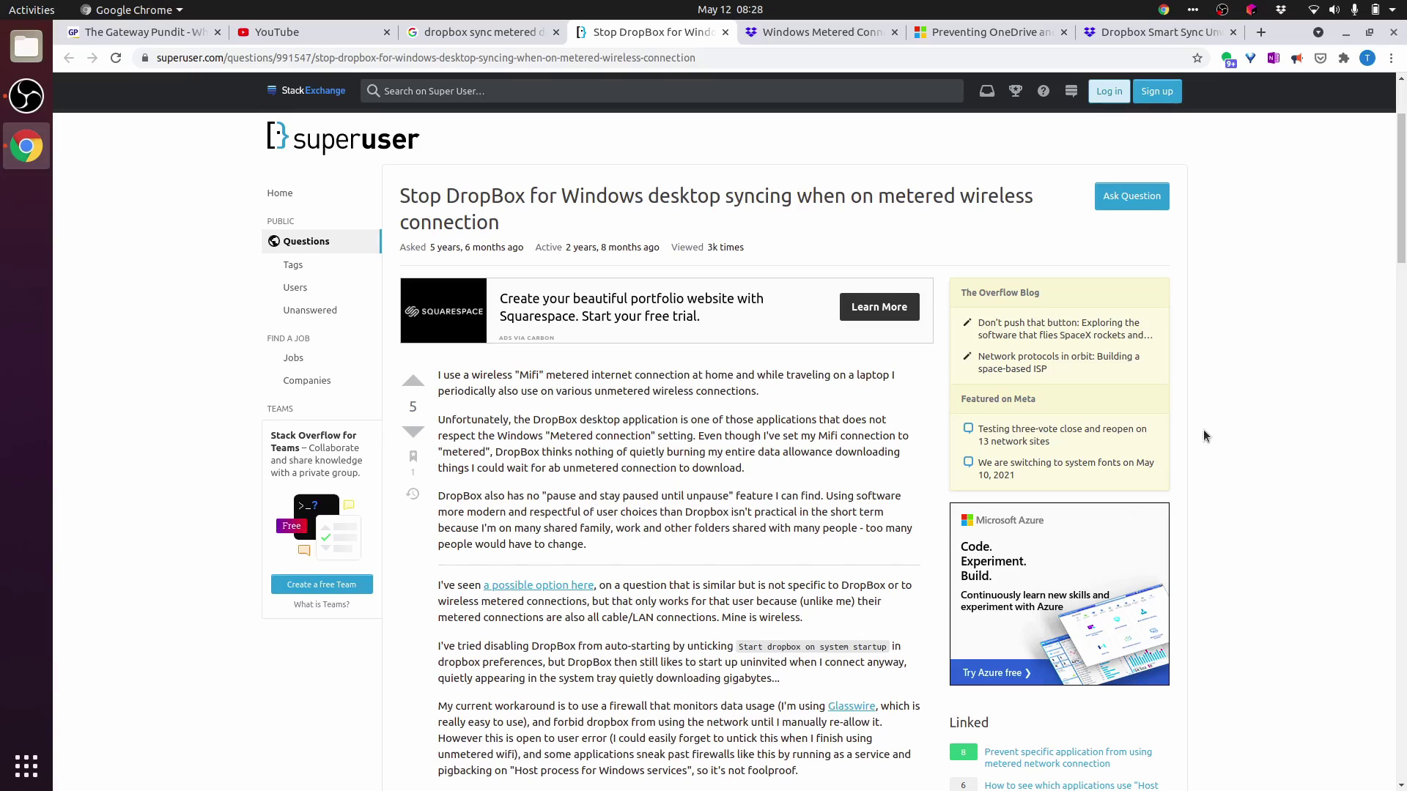
pyautogui.scroll(-3, 1203, 431)
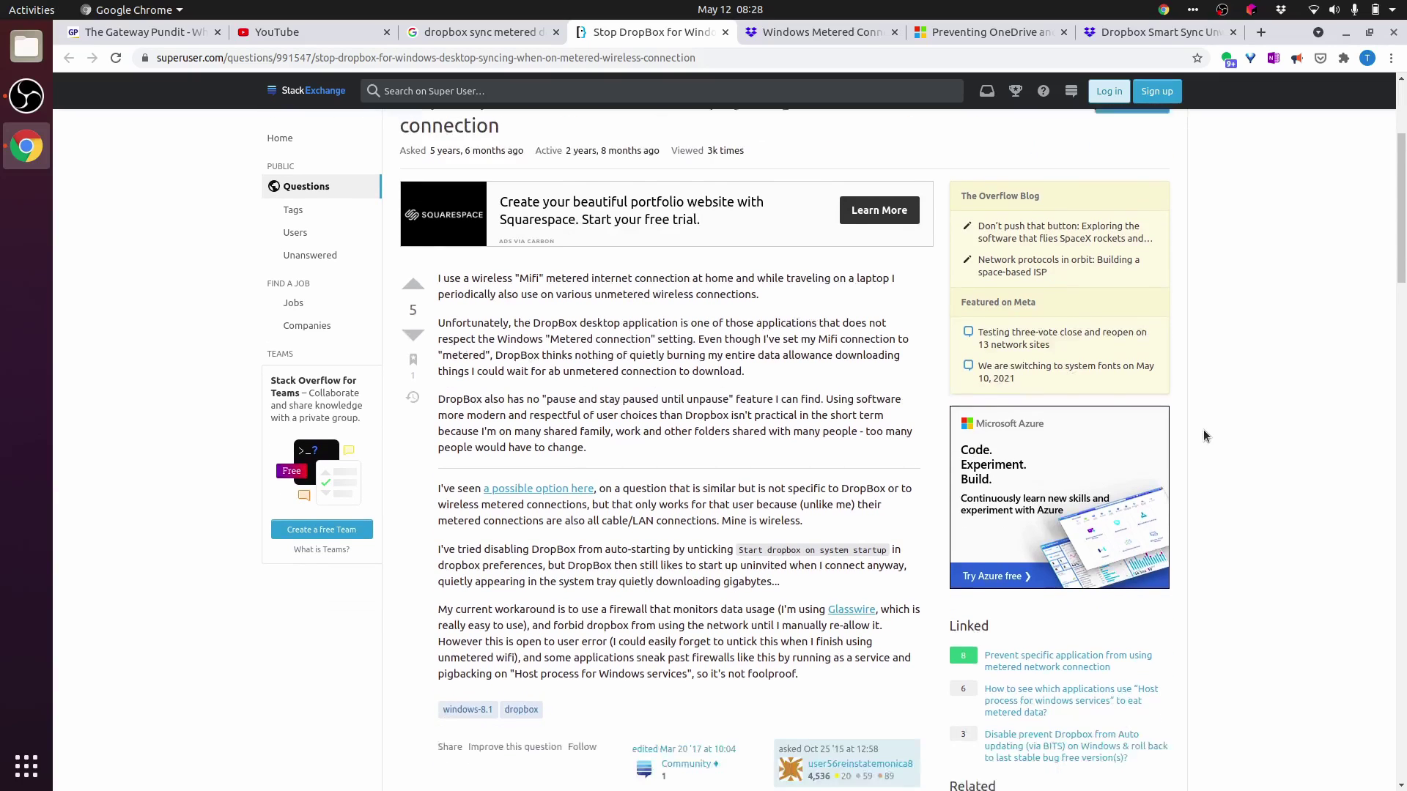
pyautogui.scroll(-1, 1203, 436)
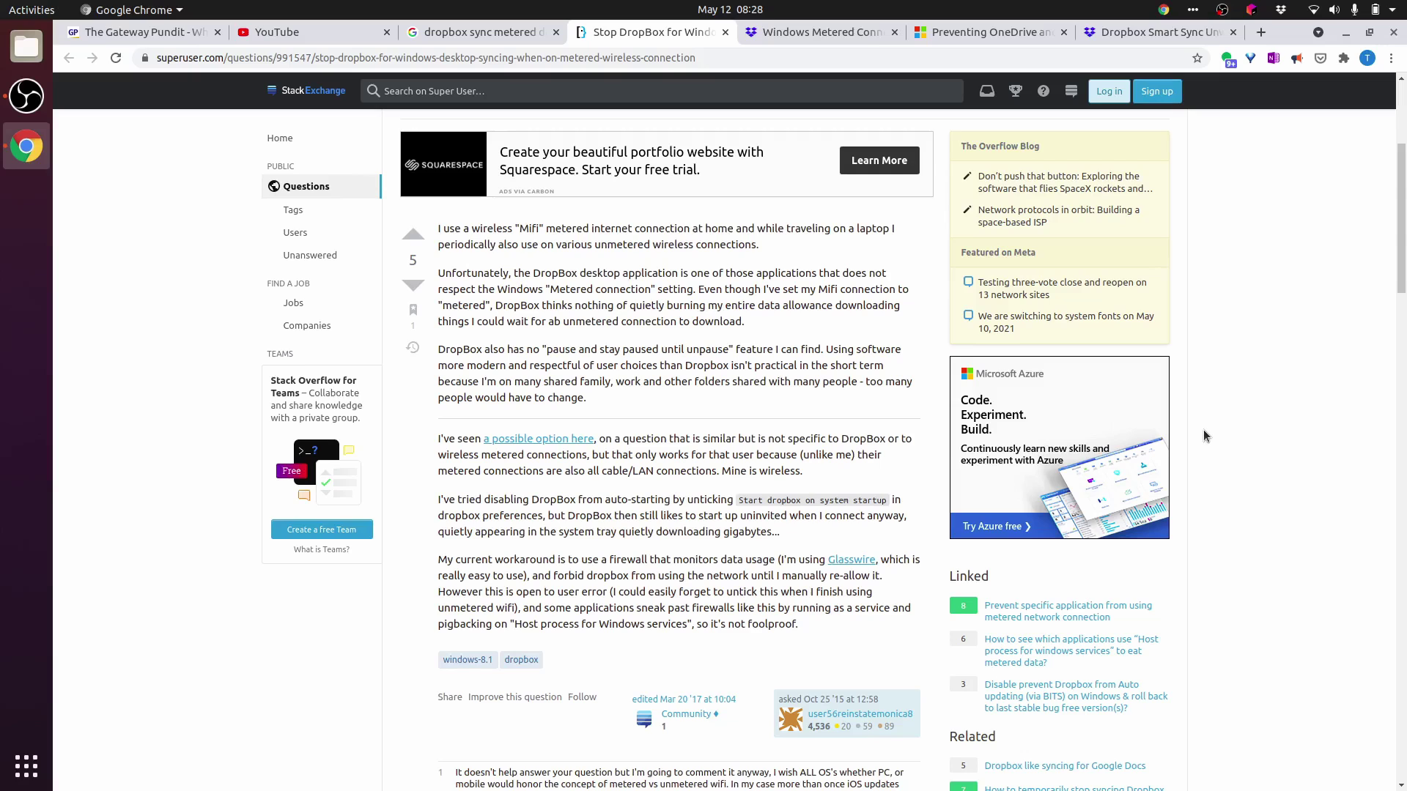
pyautogui.scroll(-2, 1203, 429)
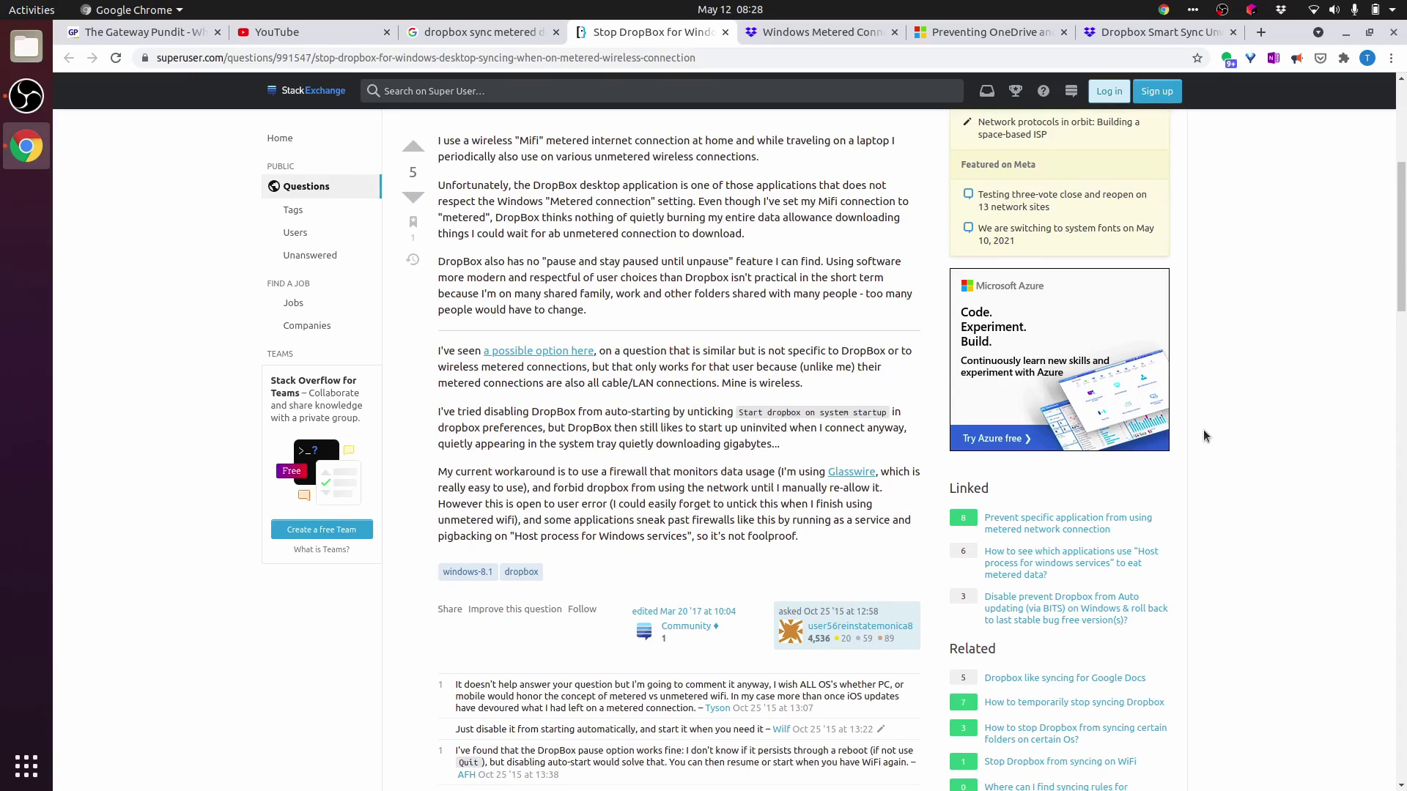
pyautogui.scroll(-4, 1203, 430)
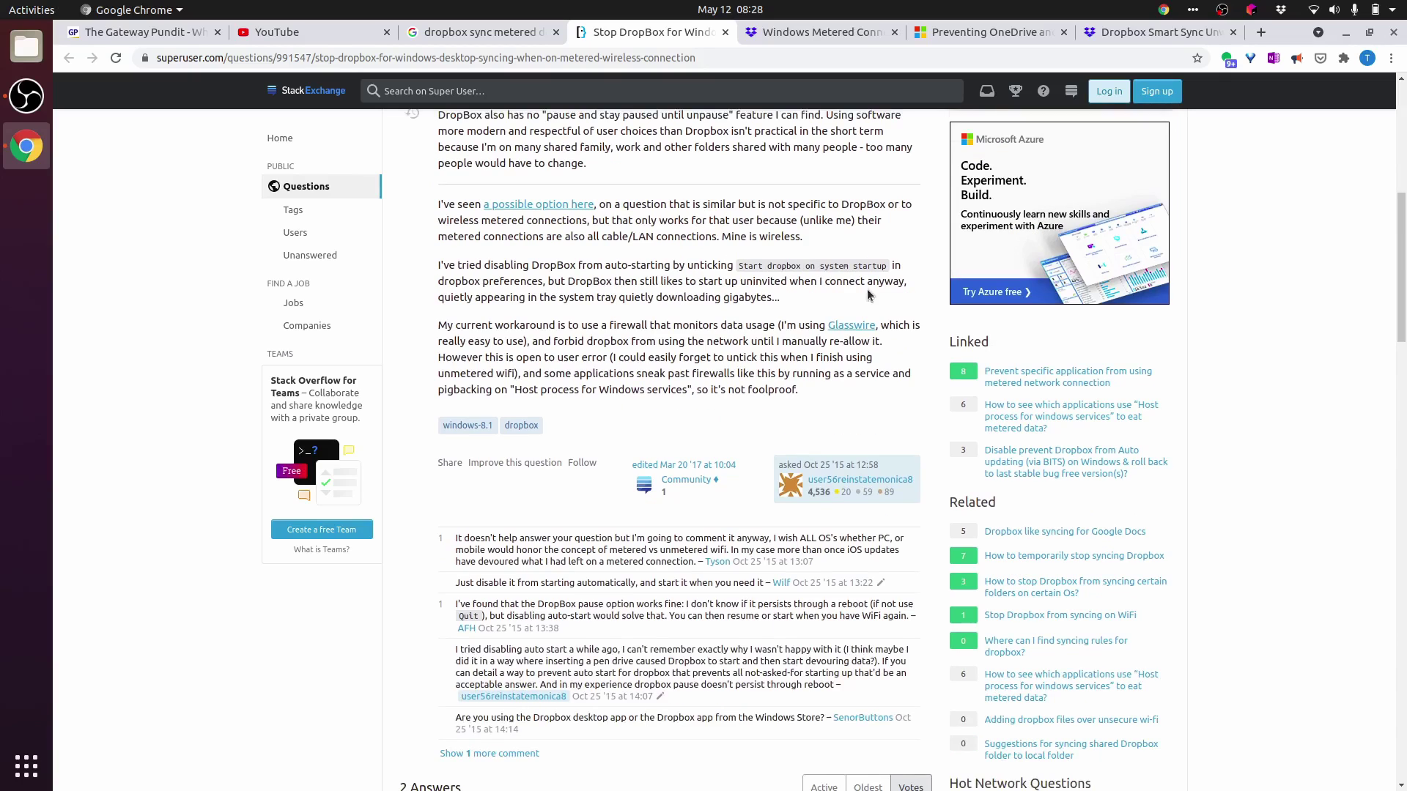
# Open the 'a possible option here' link in a background tab and select the workaround paragraph
pyautogui.middleClick(540, 207)
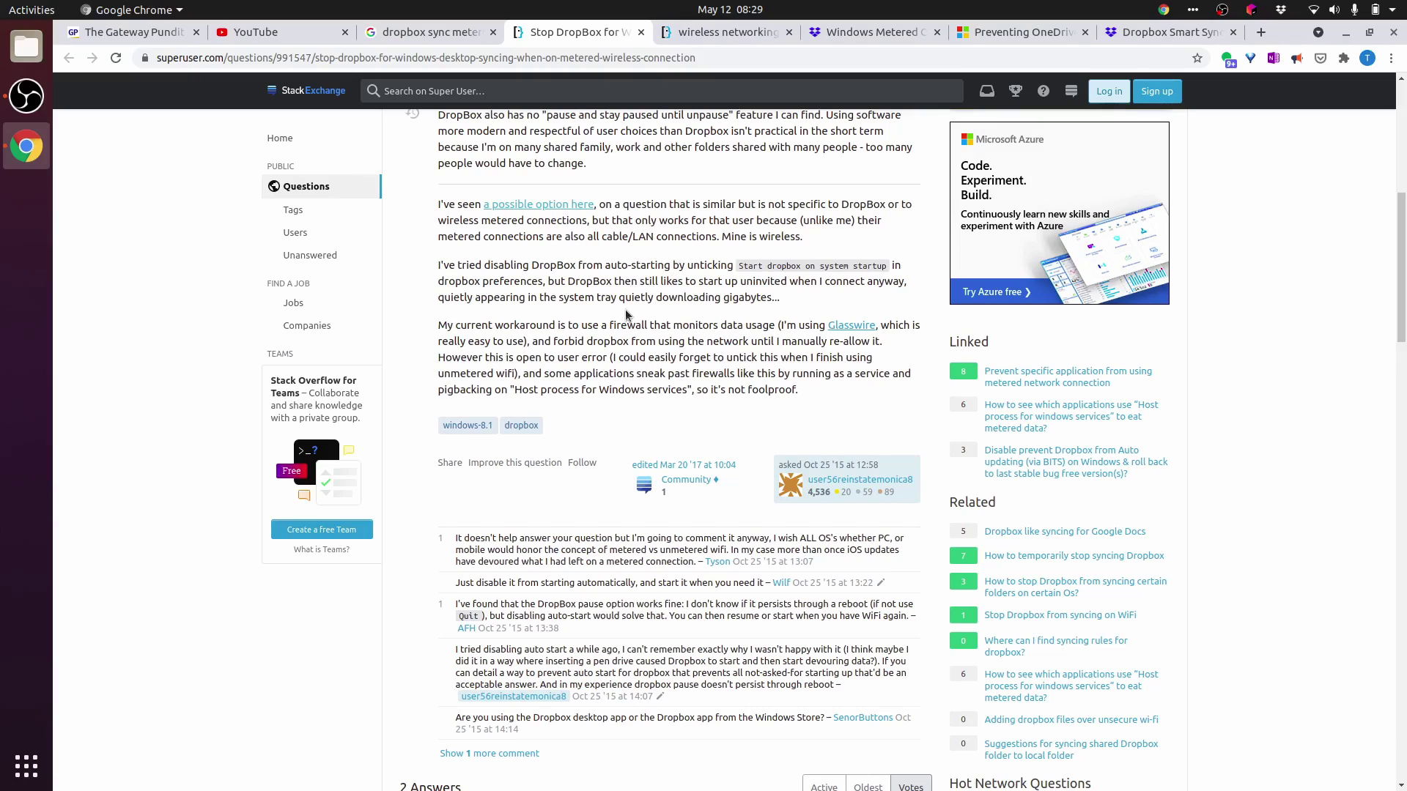
pyautogui.tripleClick(559, 366)
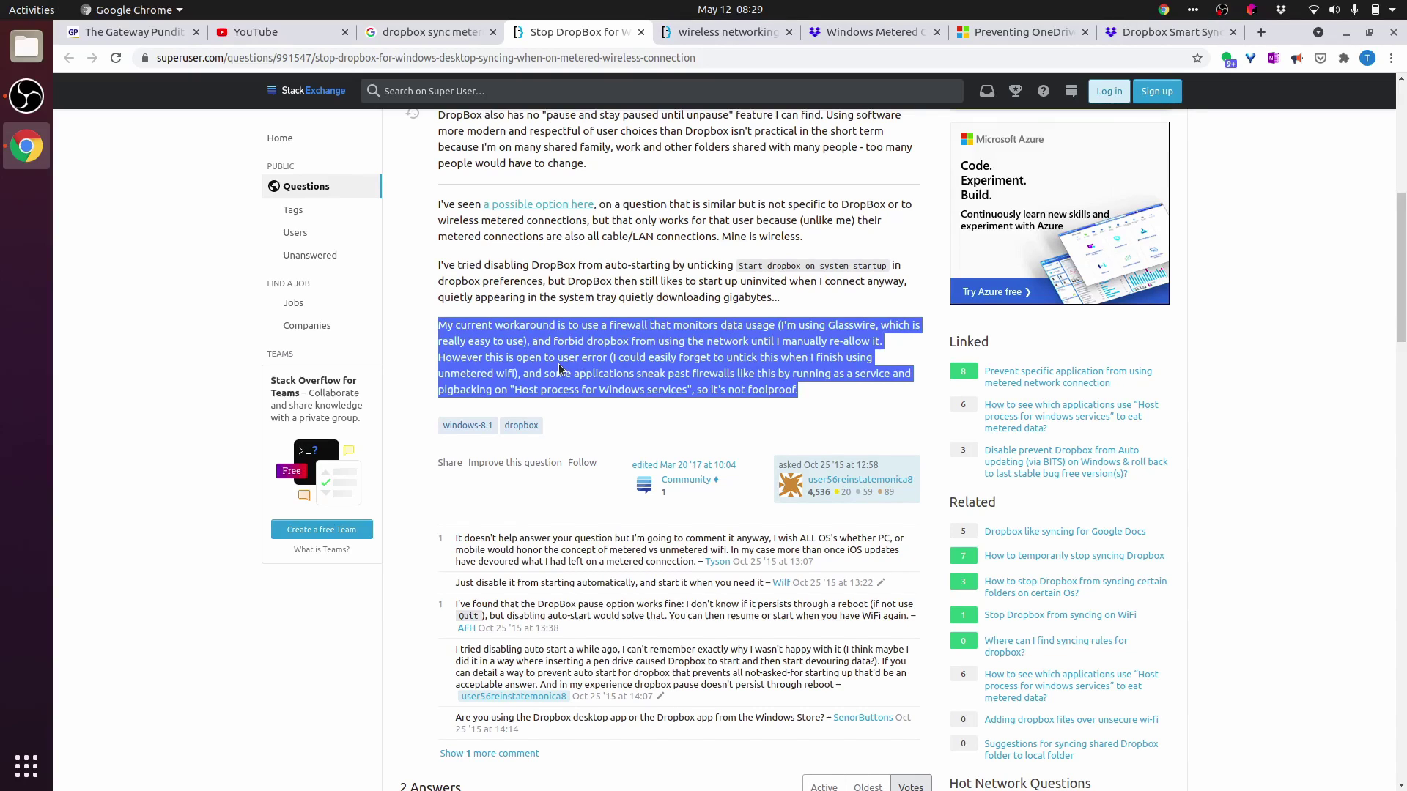
pyautogui.moveTo(558, 363); pyautogui.dragTo(597, 376)
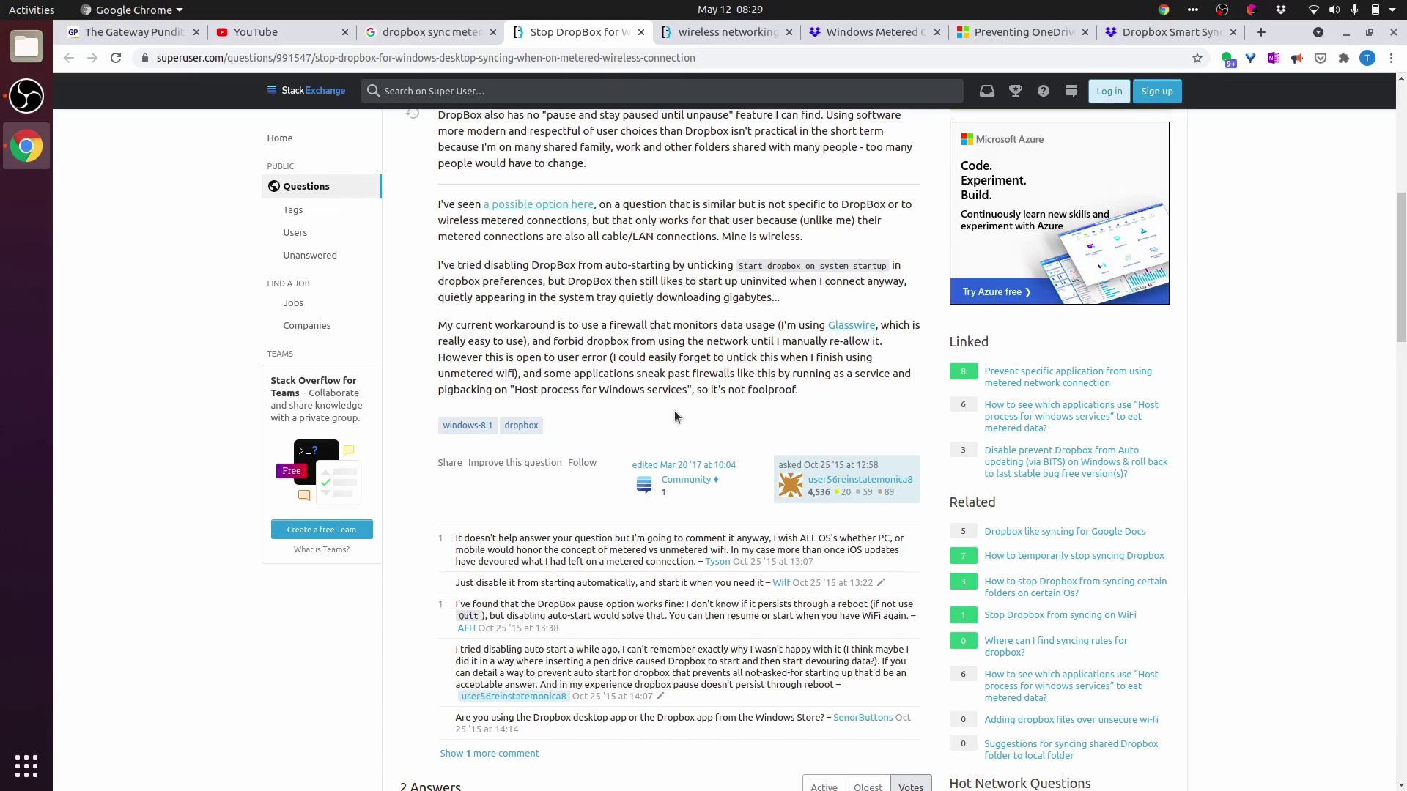
# Read the Glasswire and TripMode answers, then close the Super User question
pyautogui.scroll(-8, 674, 410)
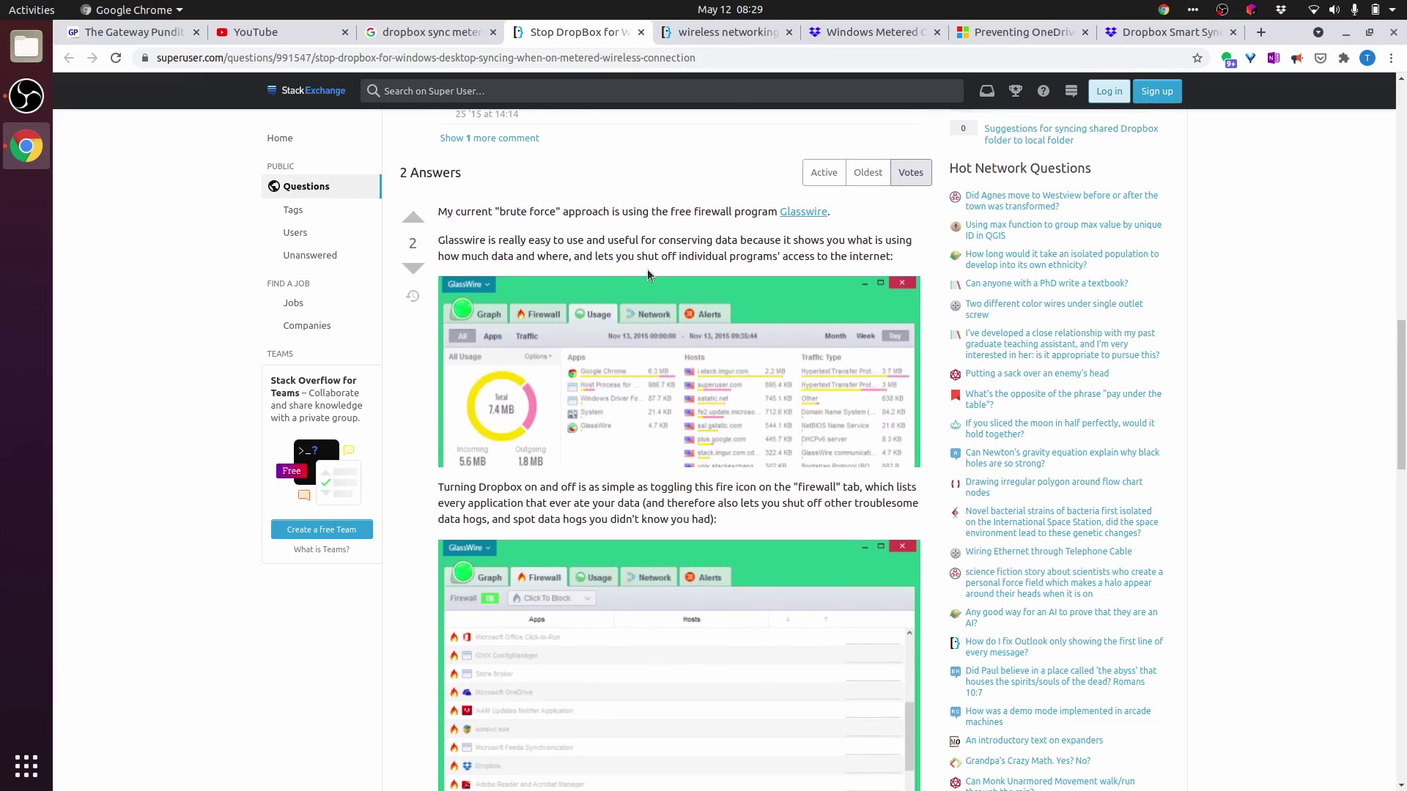
pyautogui.tripleClick(703, 257)
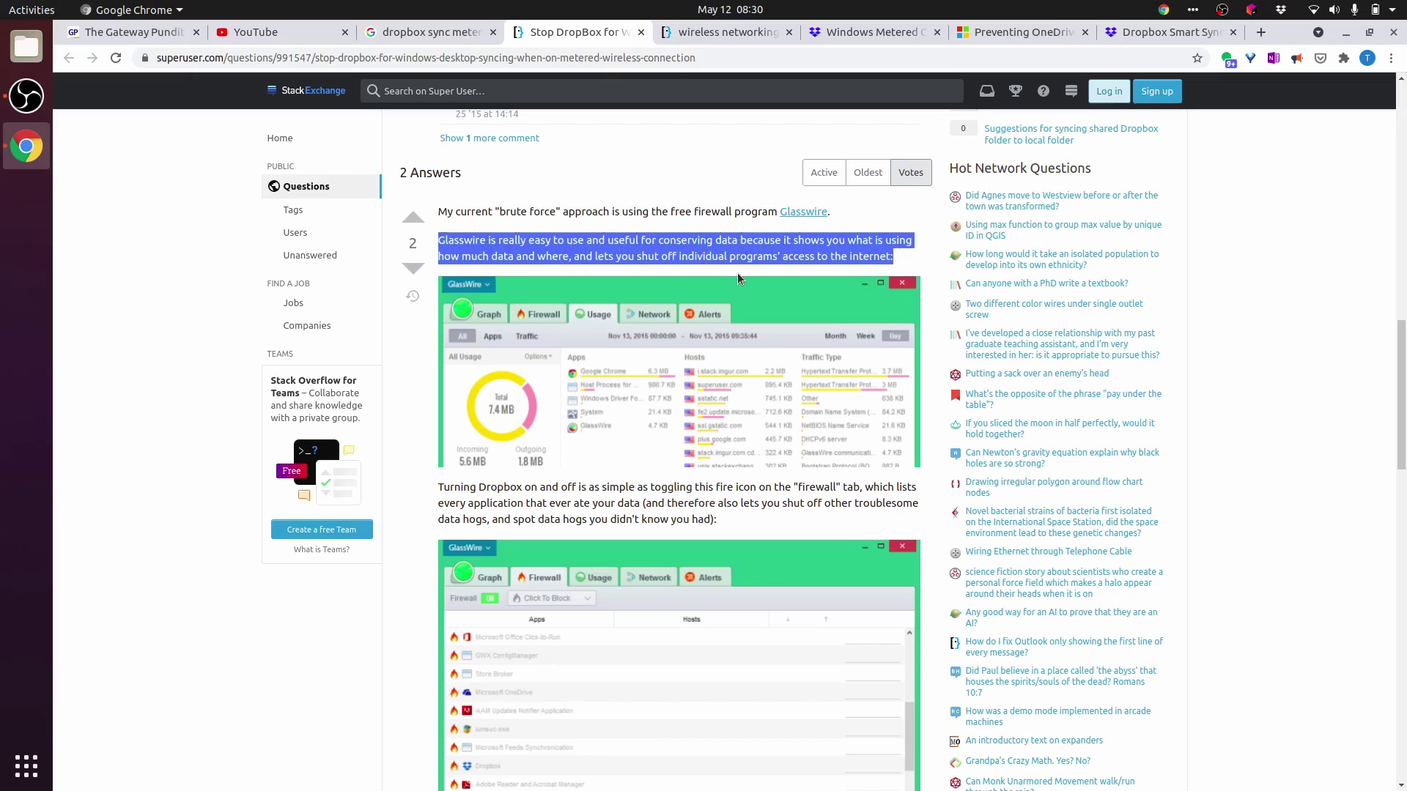
pyautogui.scroll(-6, 739, 277)
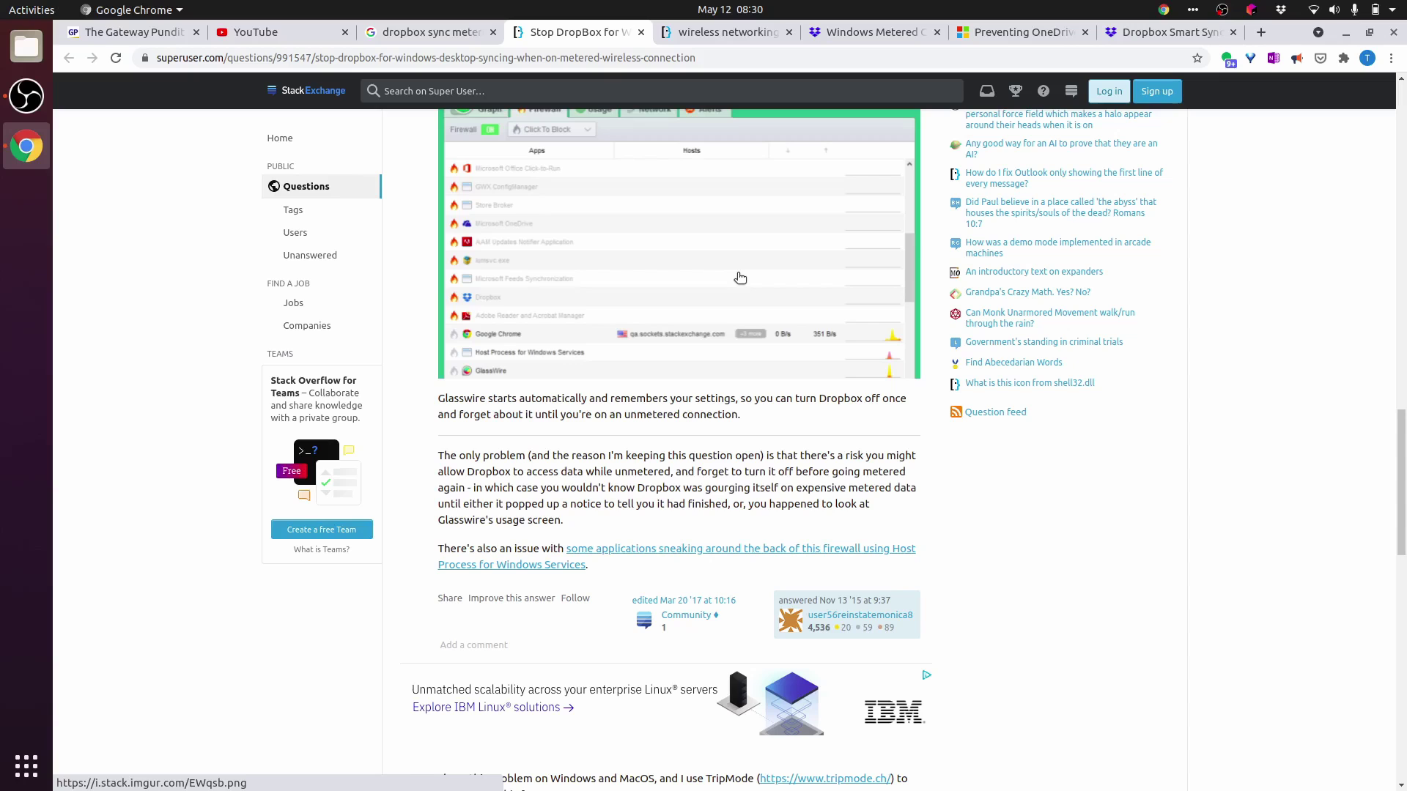
pyautogui.scroll(-8, 740, 276)
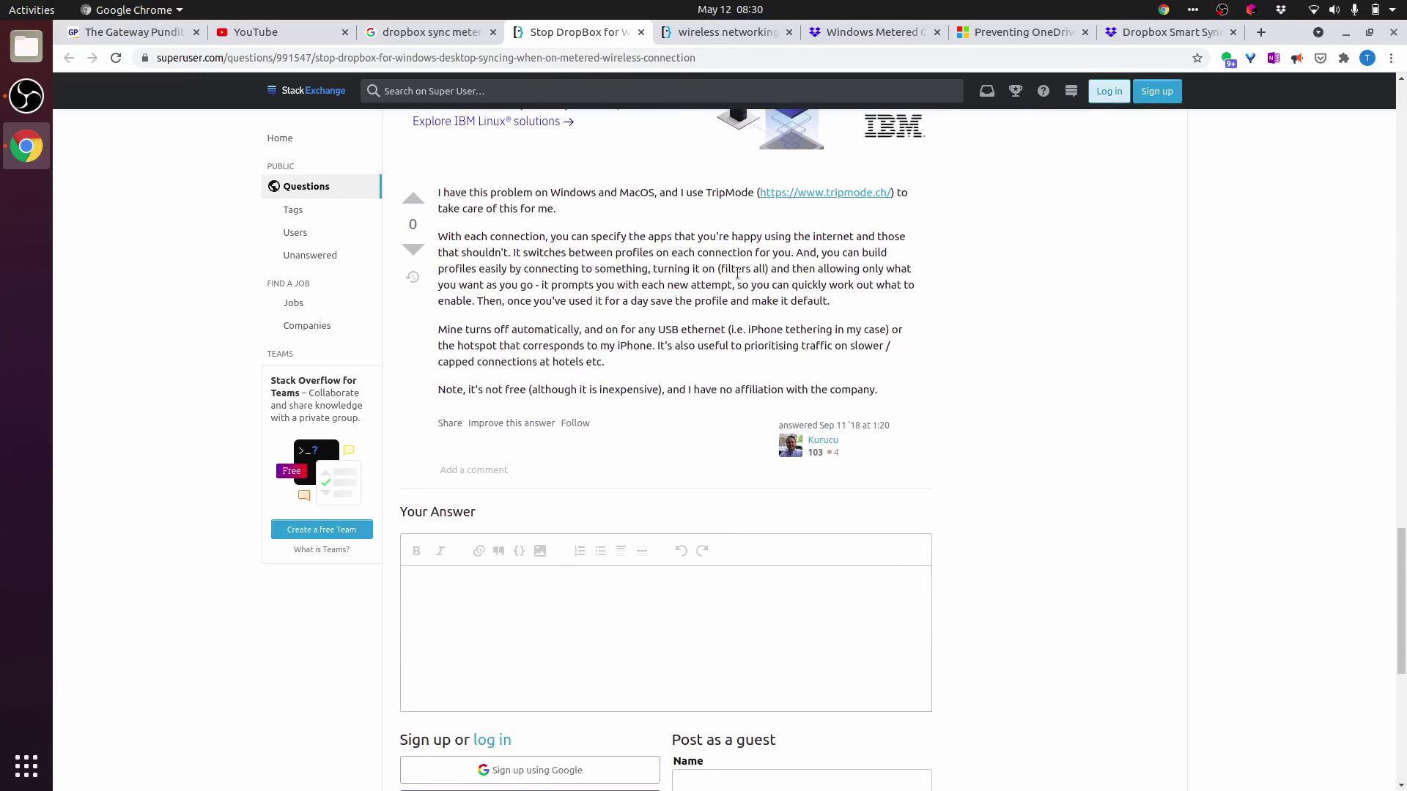
pyautogui.scroll(-1, 737, 272)
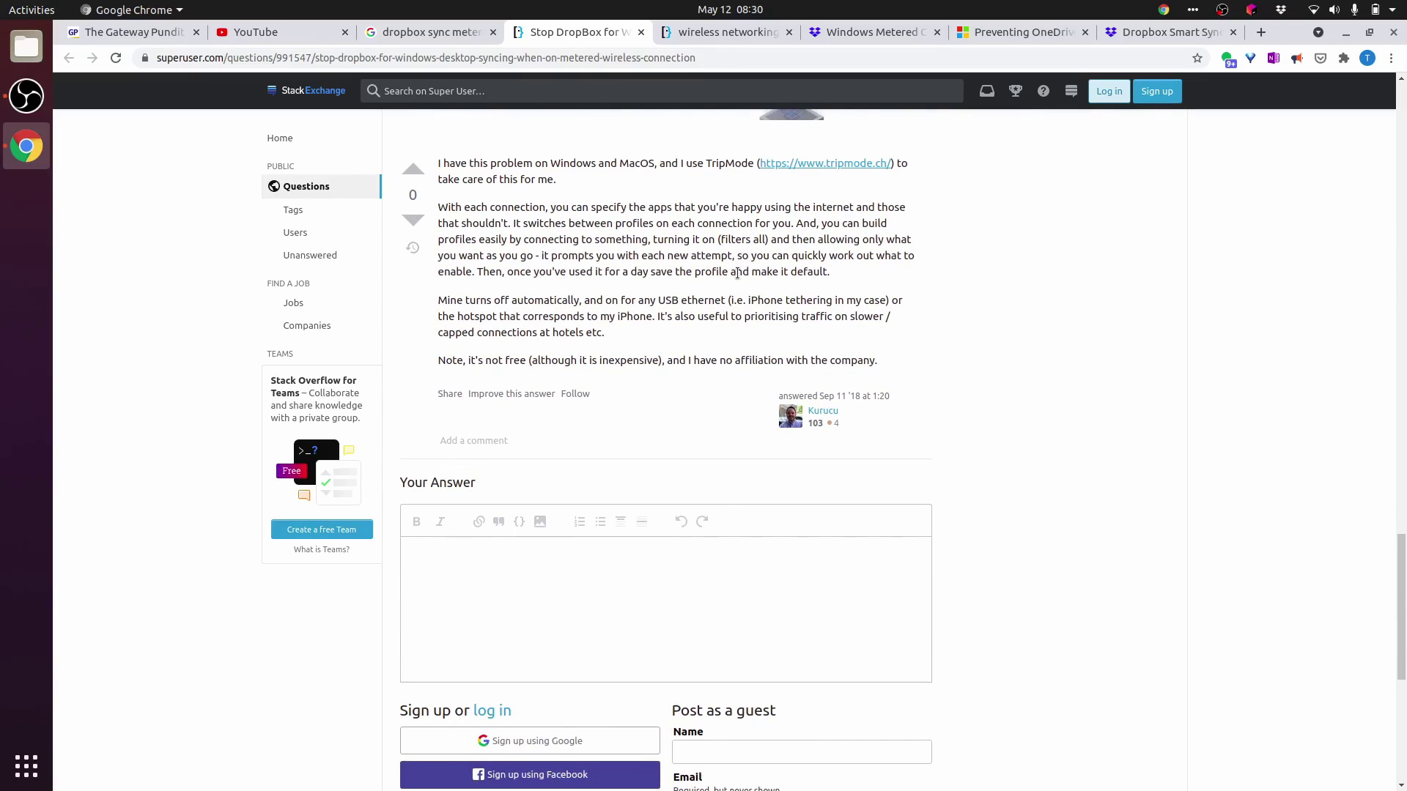
pyautogui.hotkey('ctrl', 'w')
# Close the linked wireless networking page and scroll back up the remaining tab
pyautogui.hotkey('ctrl', 'w')
pyautogui.scroll(-15, 737, 273)
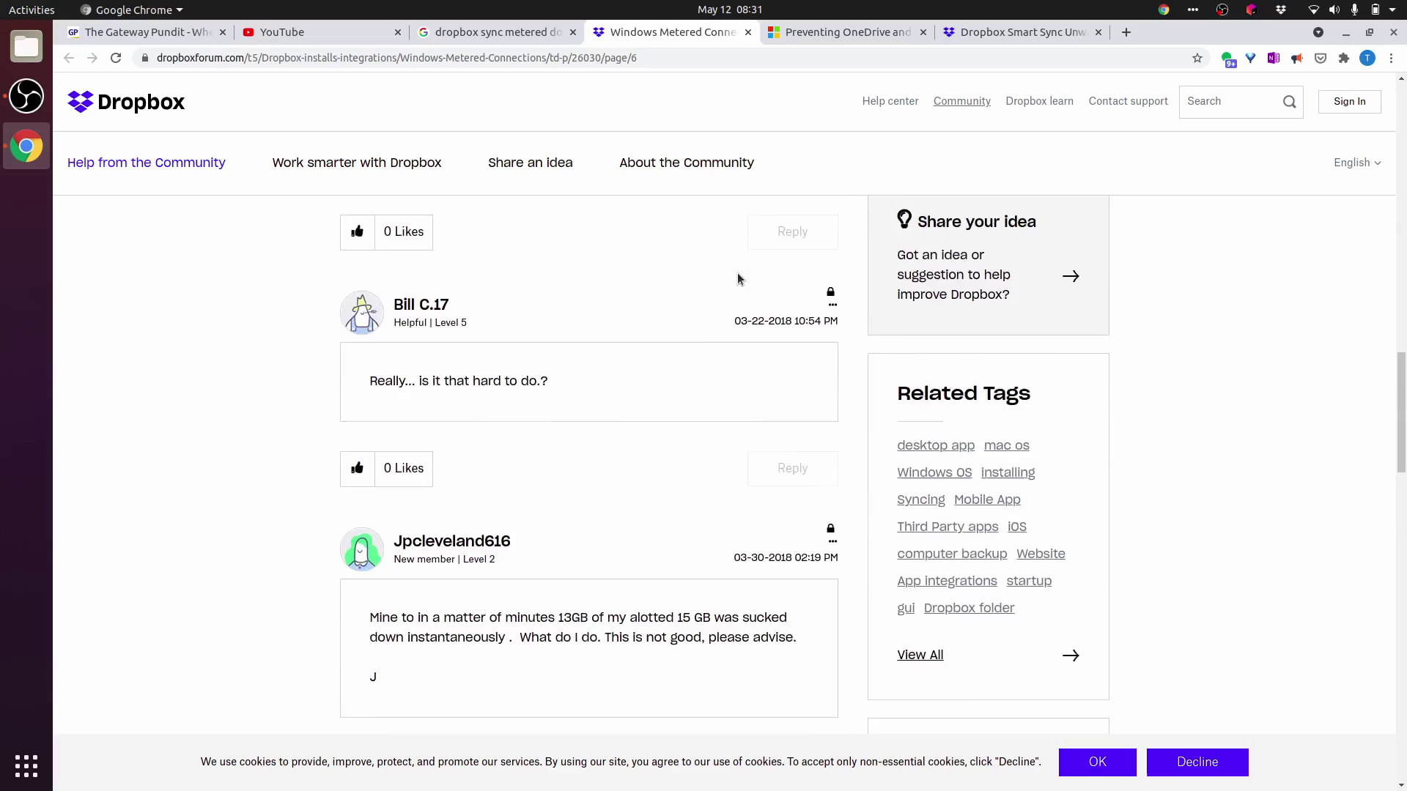
pyautogui.hotkey('ctrl', 'w')
pyautogui.hotkey('ctrl', 'w')
pyautogui.scroll(10, 1199, 252)
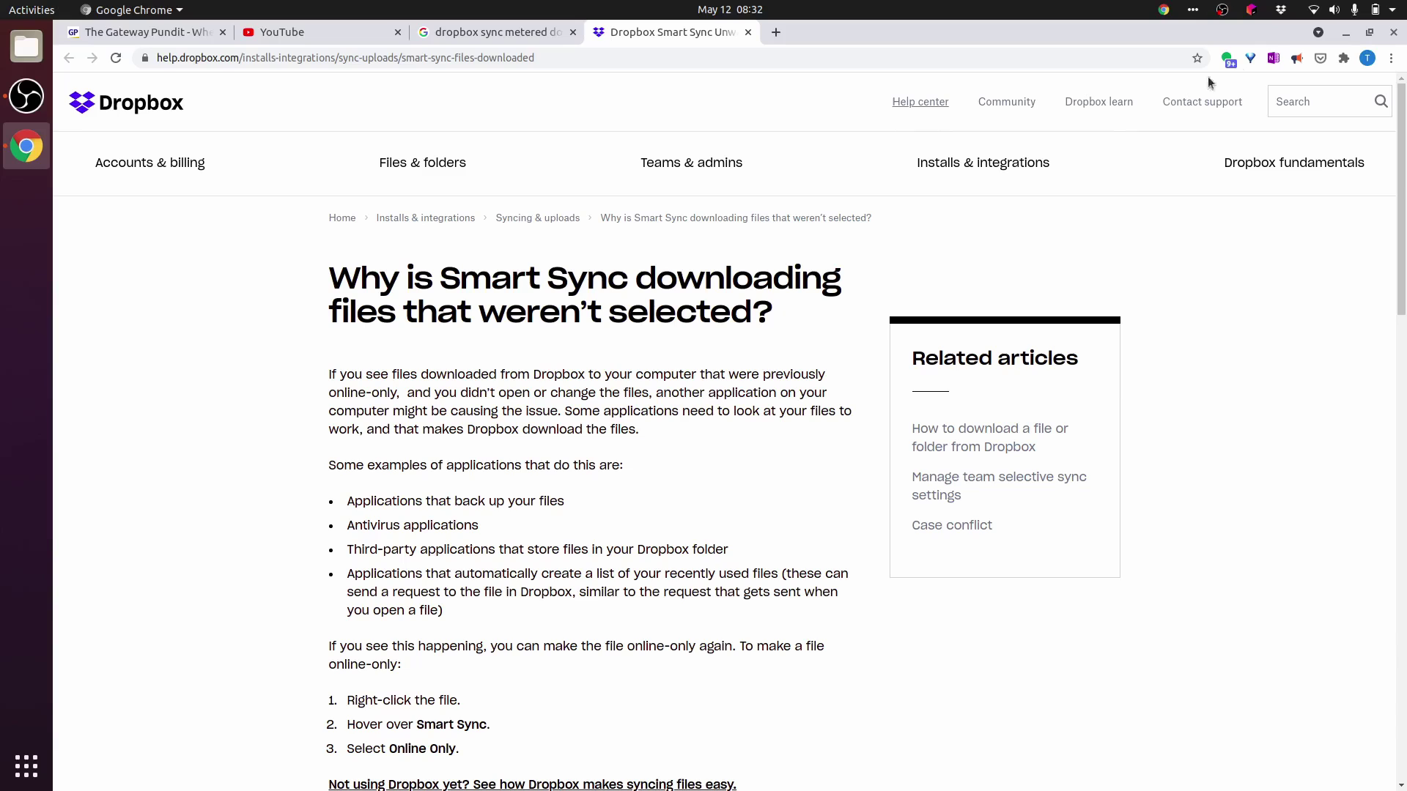
# Review the Dropbox Proxies and Sync preferences unchanged, then start a new browser tab
pyautogui.click(1281, 11)
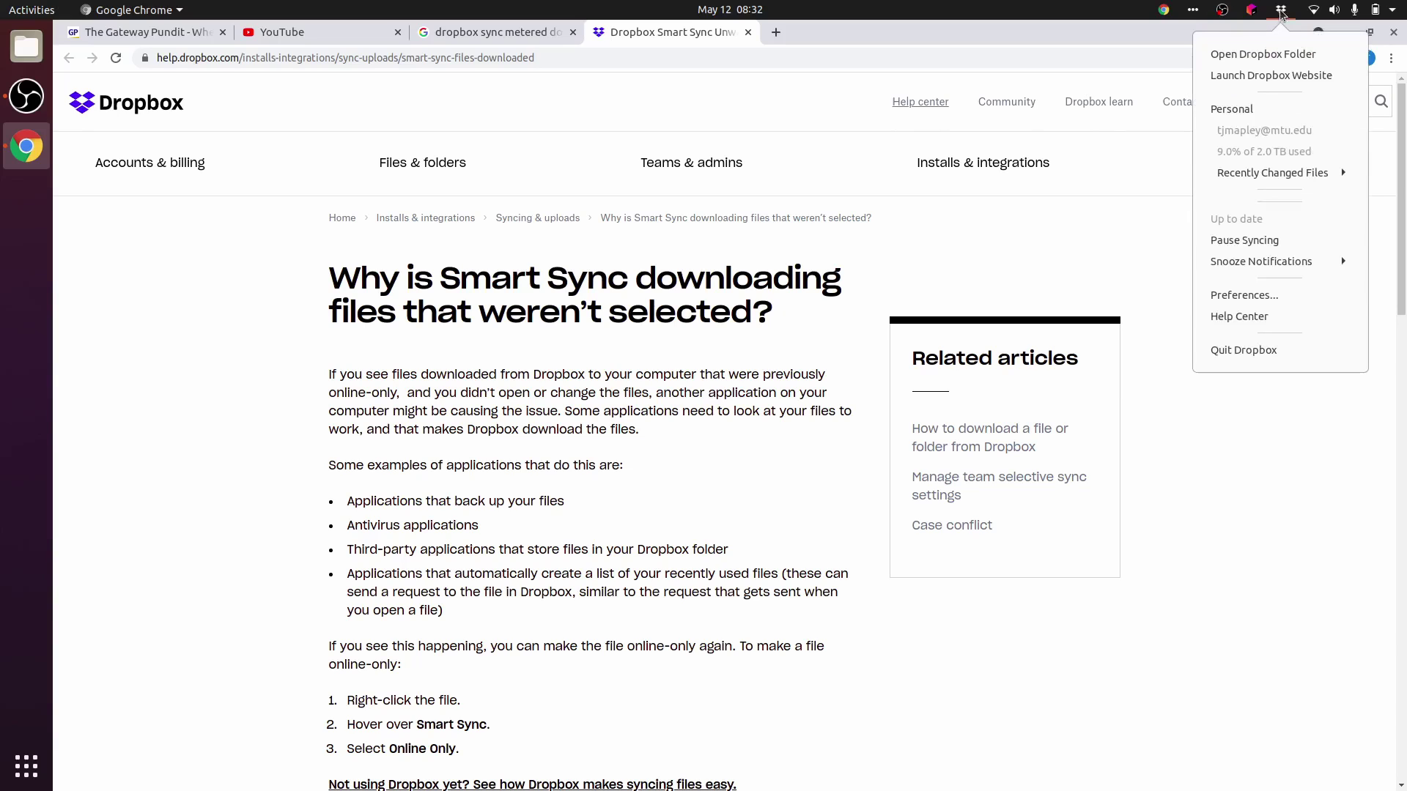
pyautogui.click(1265, 294)
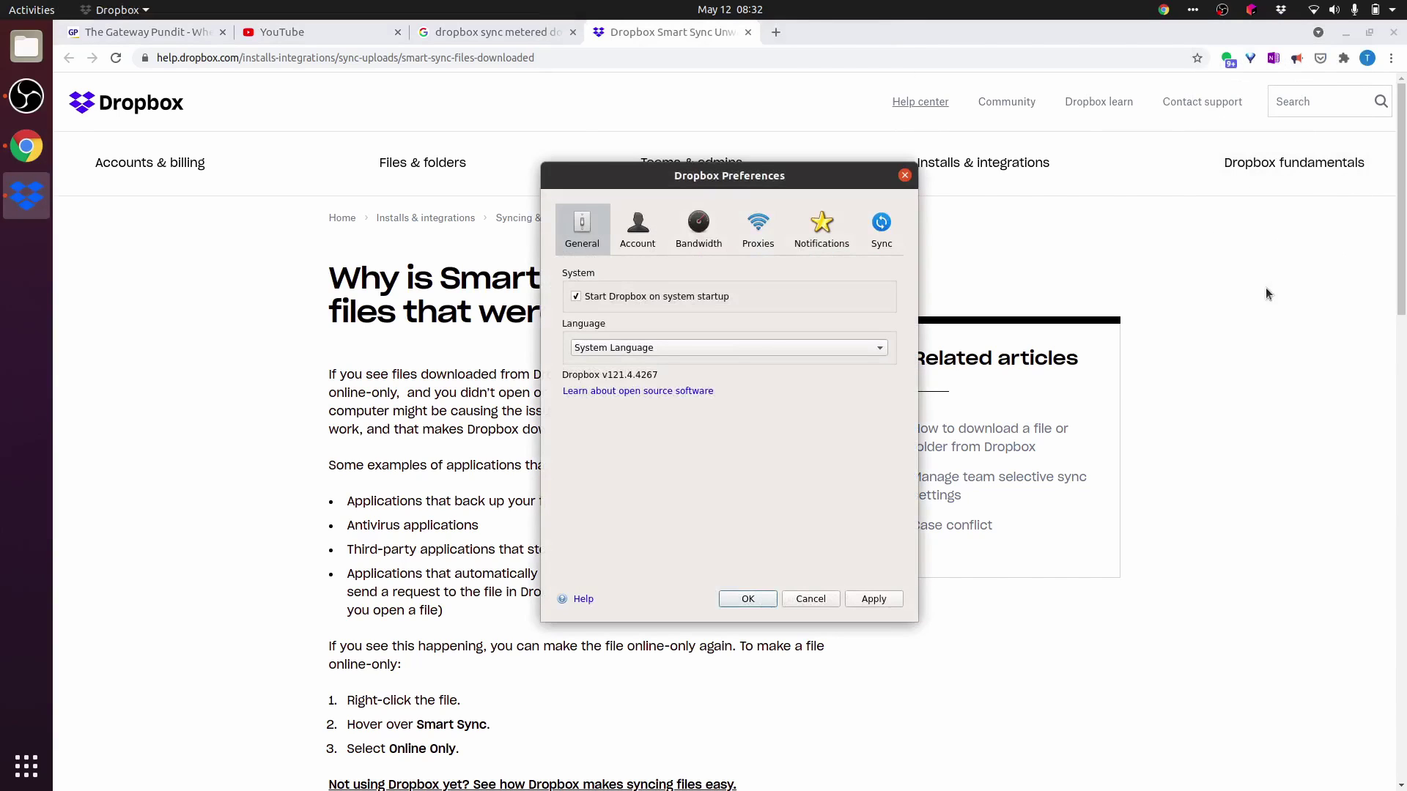
pyautogui.click(758, 229)
pyautogui.click(894, 238)
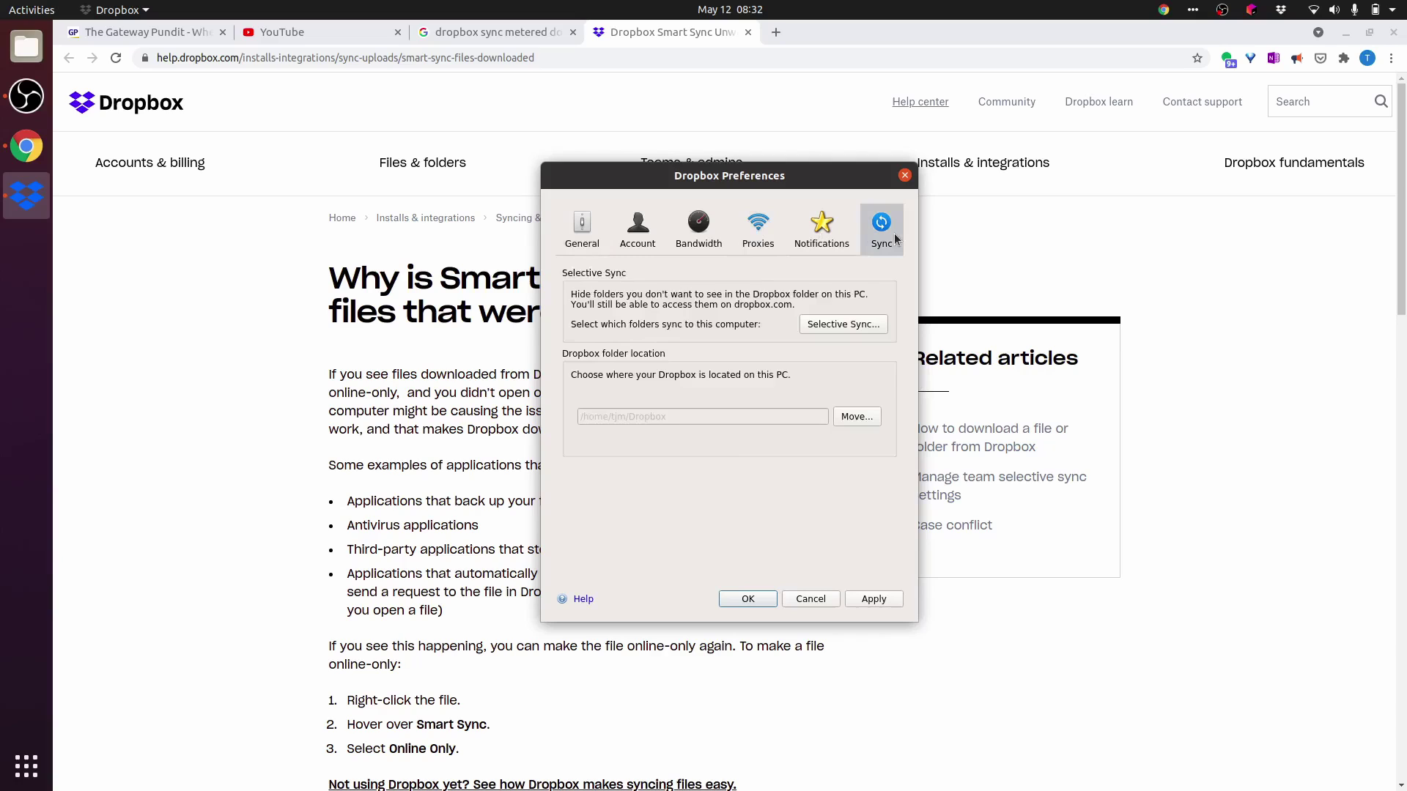
pyautogui.click(760, 598)
pyautogui.click(775, 33)
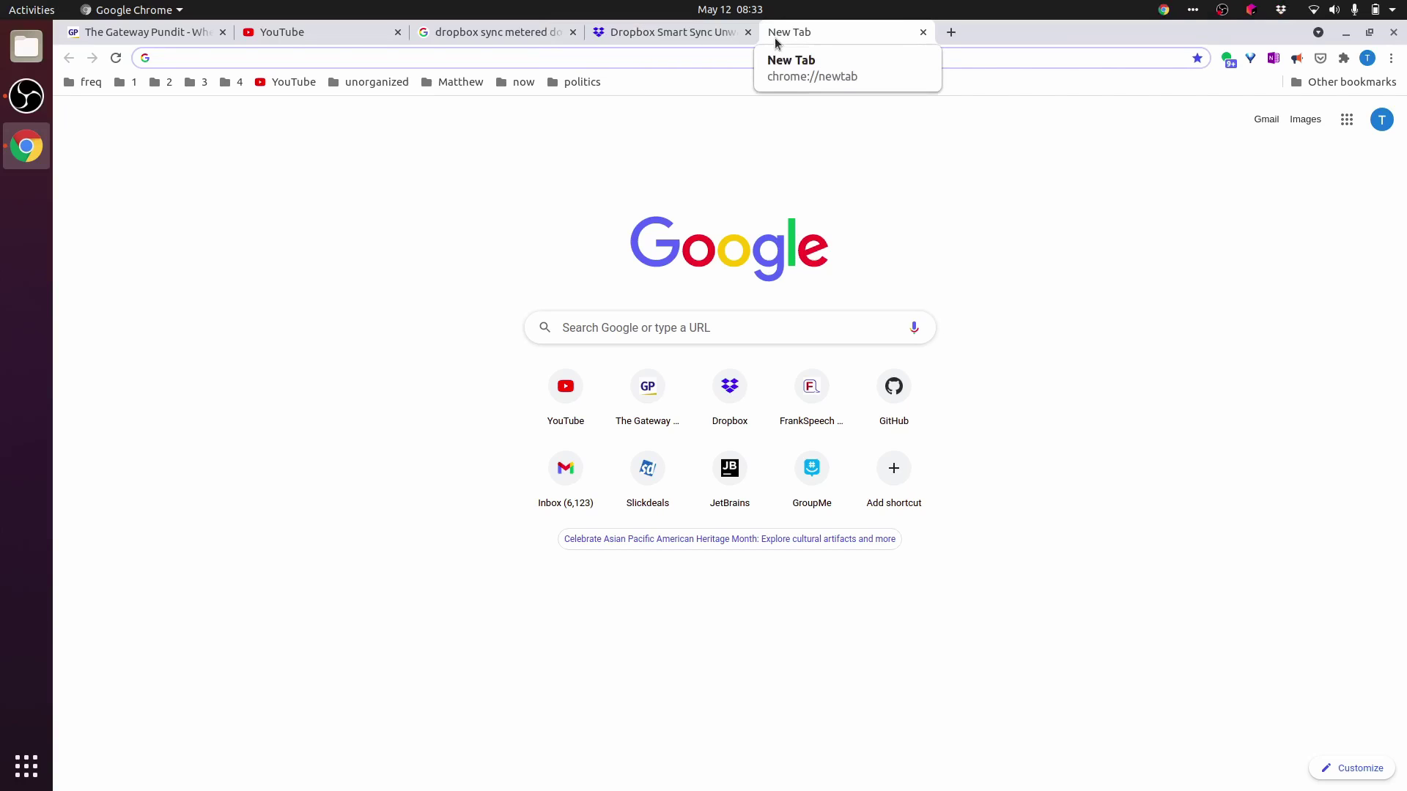
# Search Chrome for 'office 365 linux client' and switch to the MakeUseOf Office-on-Linux article
pyautogui.write('office365 linux')
pyautogui.press('Down')
pyautogui.press('Down')
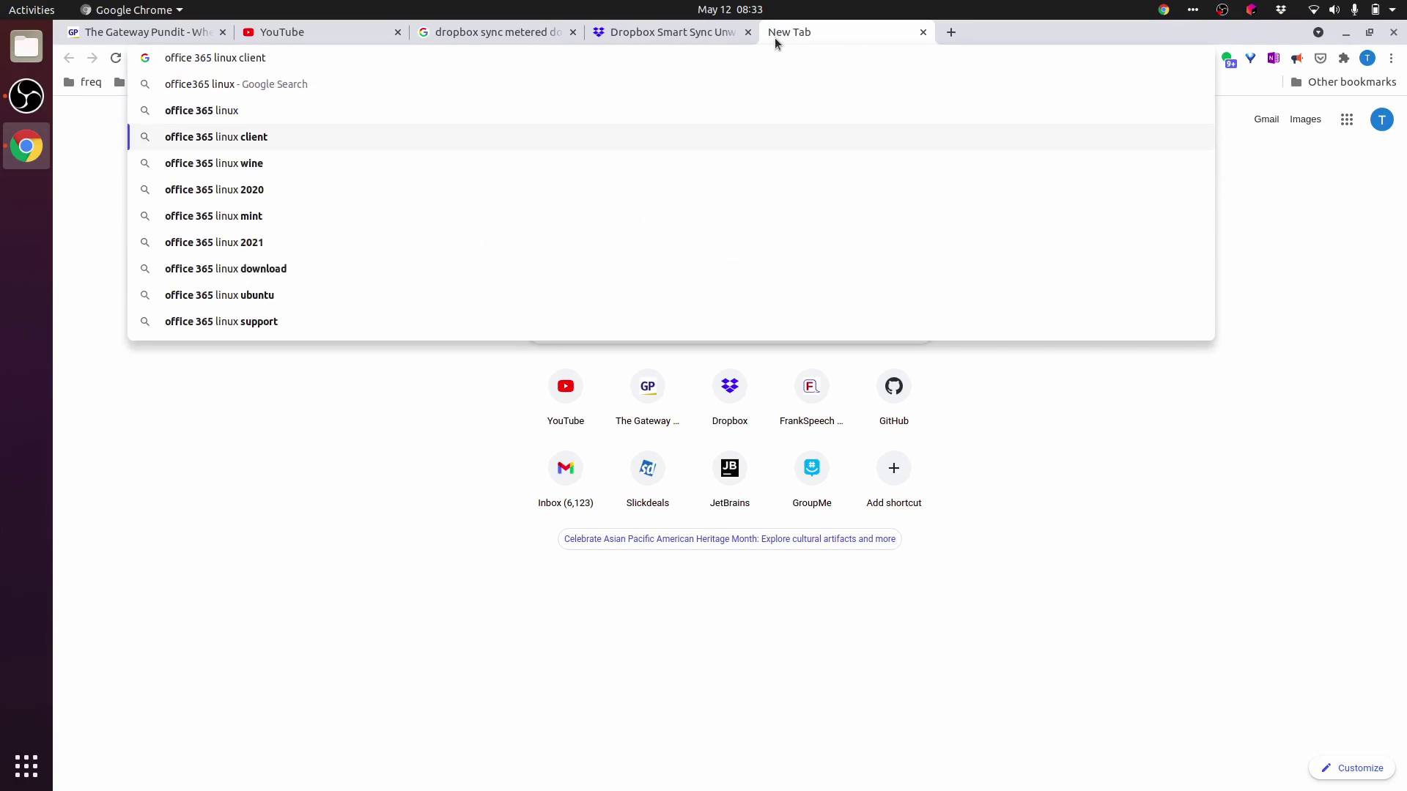
pyautogui.press('Return')
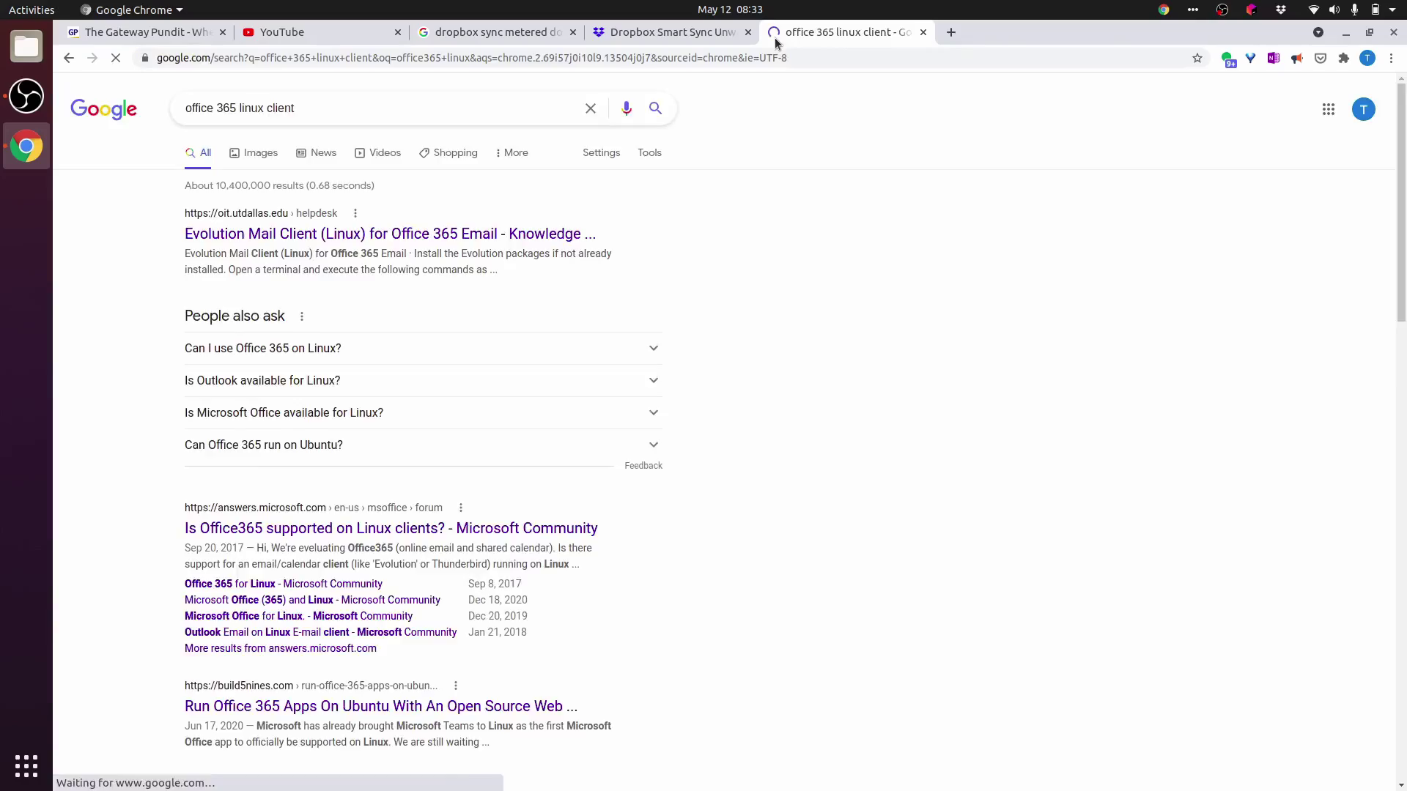
pyautogui.scroll(-3, 411, 439)
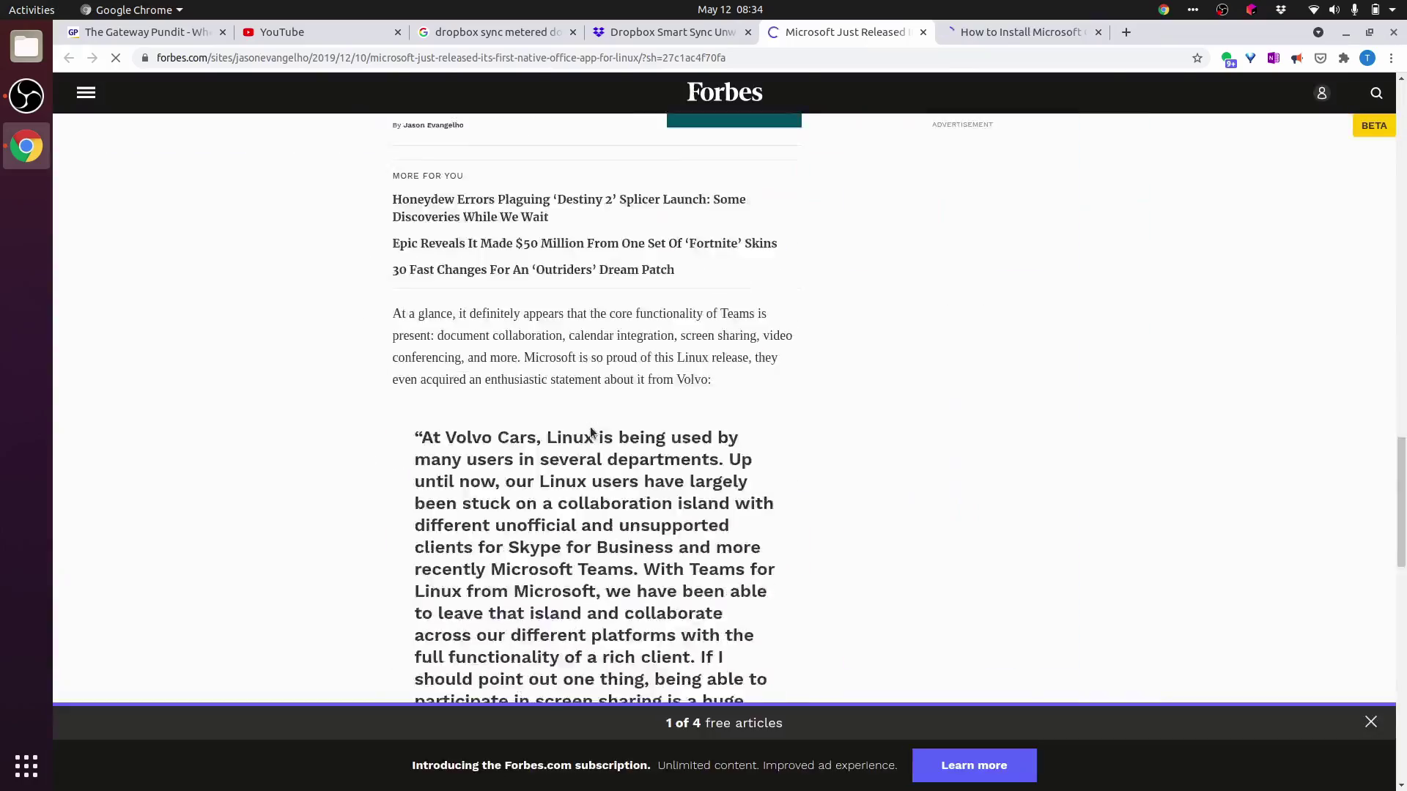
pyautogui.hotkey('ctrl', 'Tab')
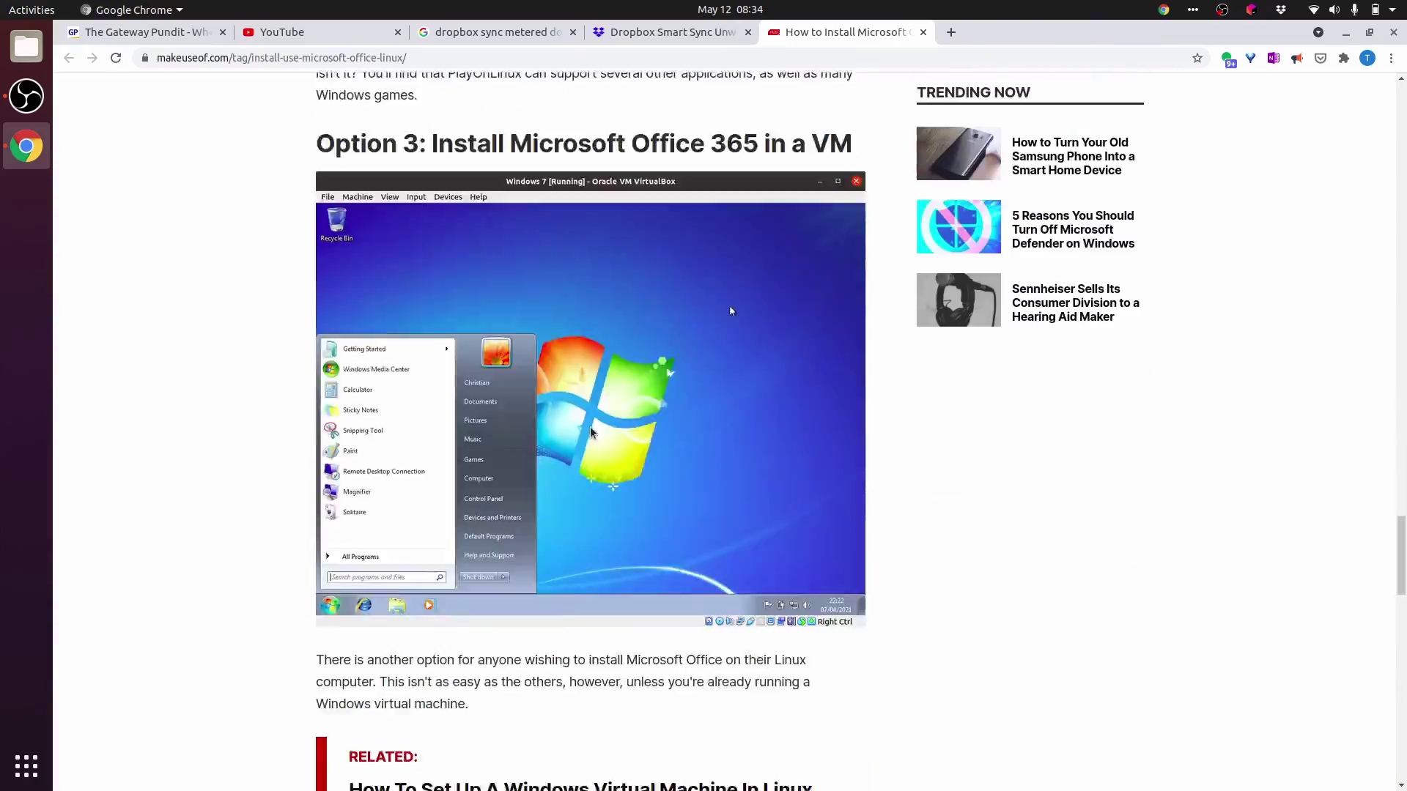
pyautogui.press('super')
# Launch Ubuntu Software and search it for Microsoft Office, scrolling through the results
pyautogui.write('soft')
pyautogui.press('Return')
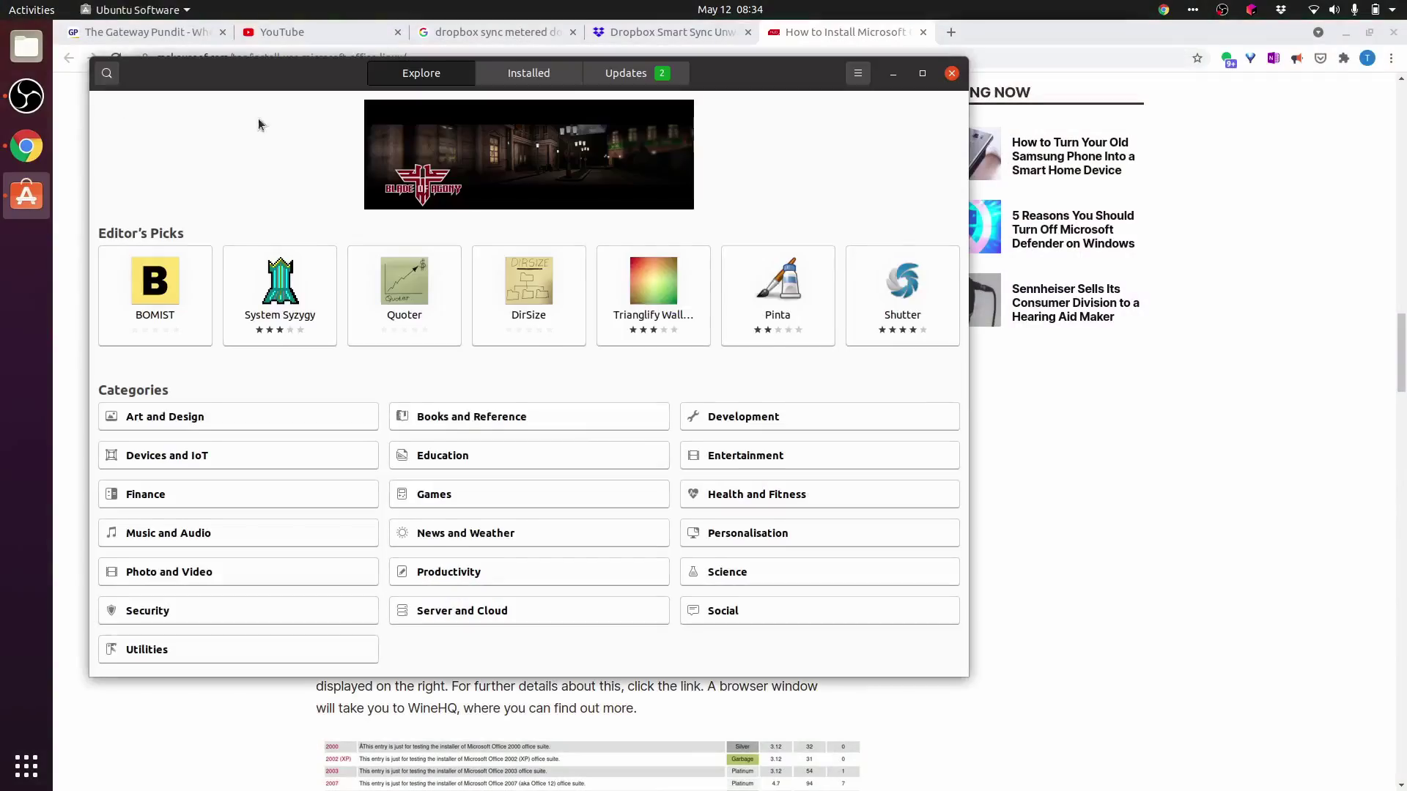
pyautogui.write('microsoft')
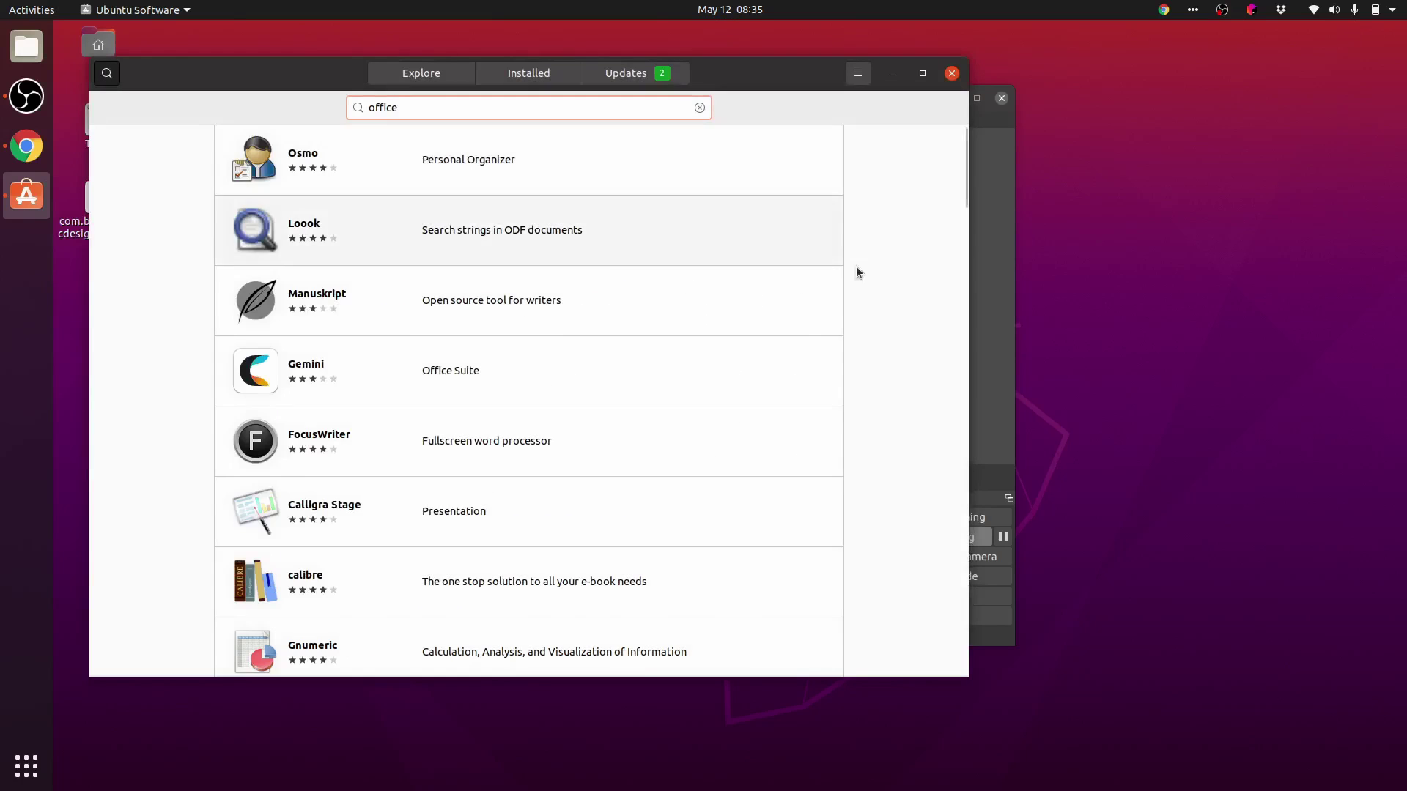
pyautogui.scroll(-5, 934, 301)
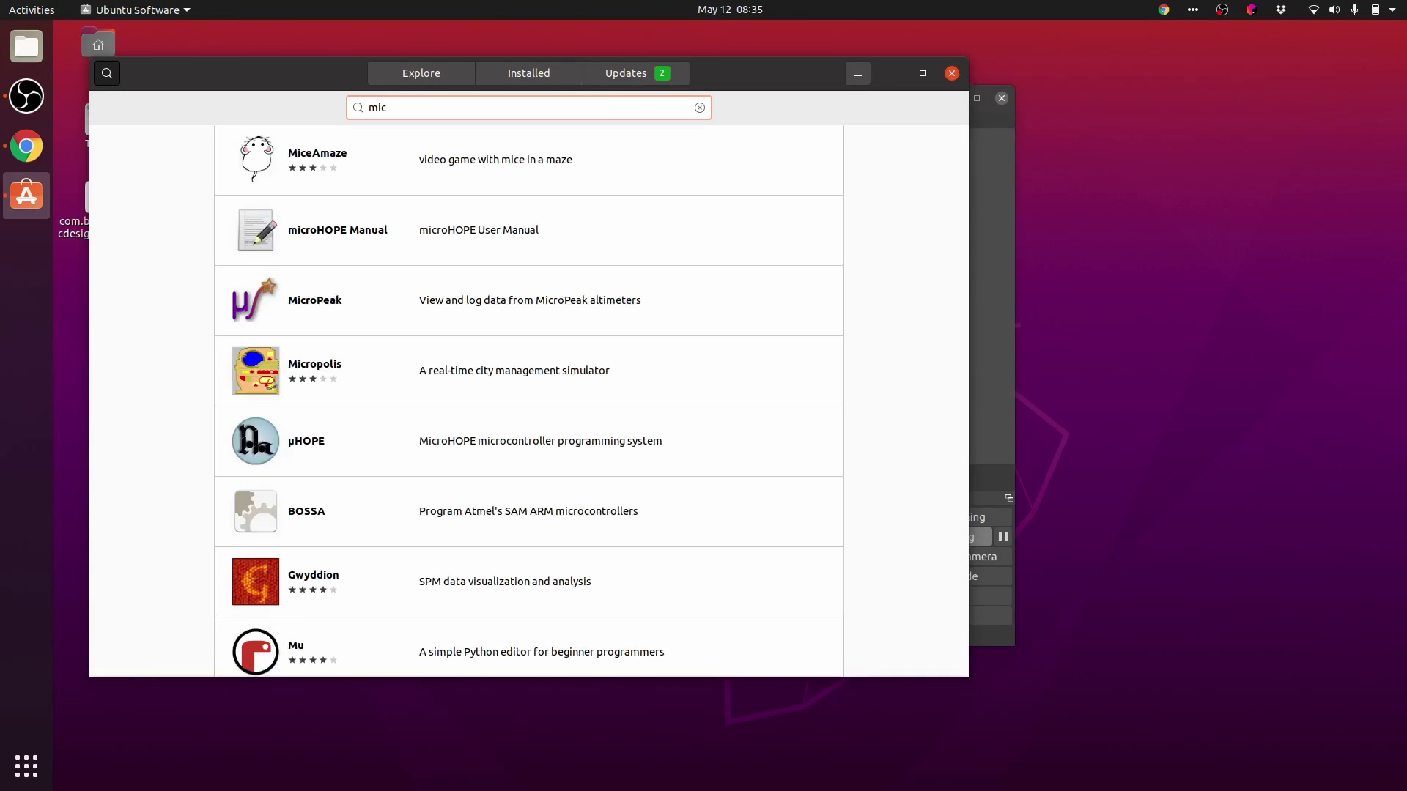
pyautogui.write('os')
pyautogui.scroll(-10, 942, 361)
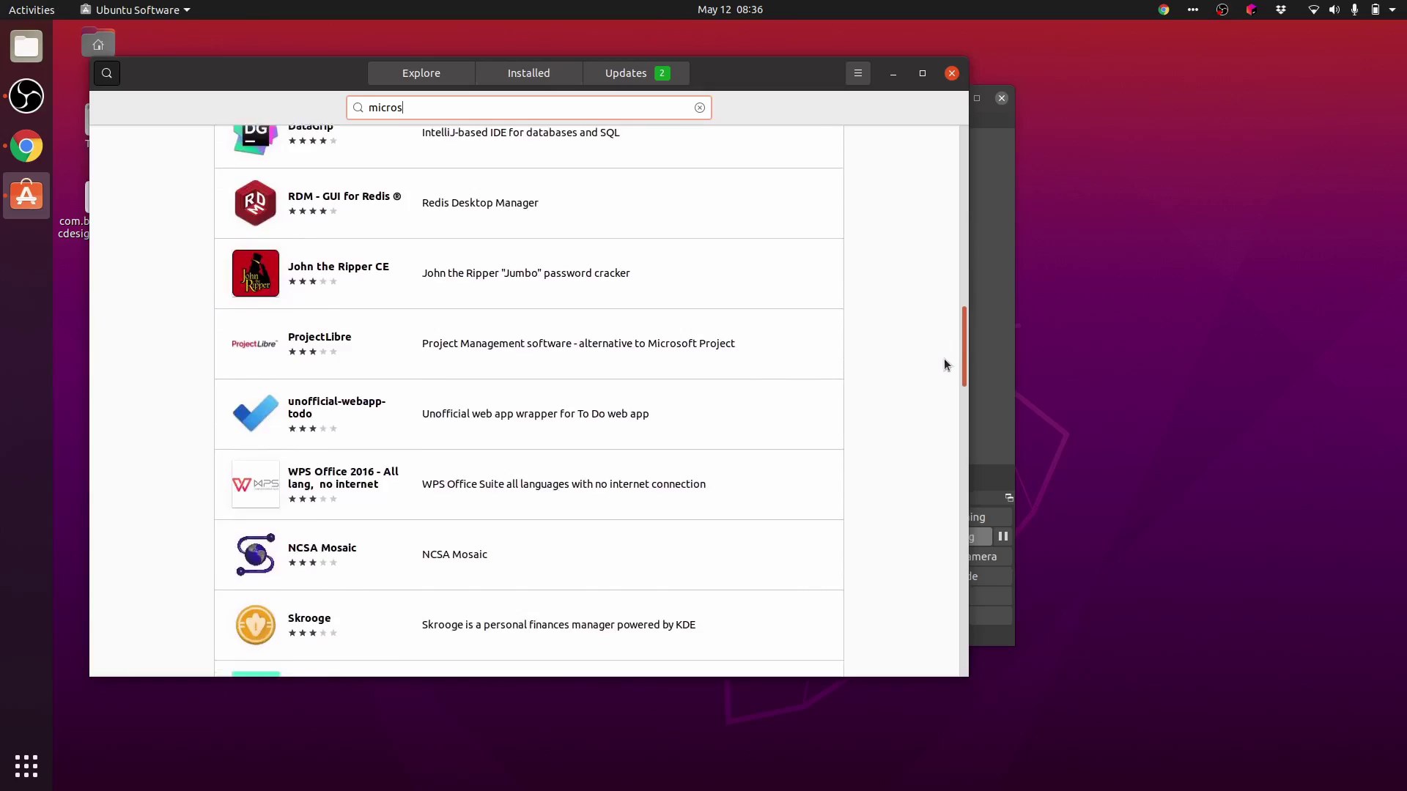
pyautogui.scroll(10, 921, 176)
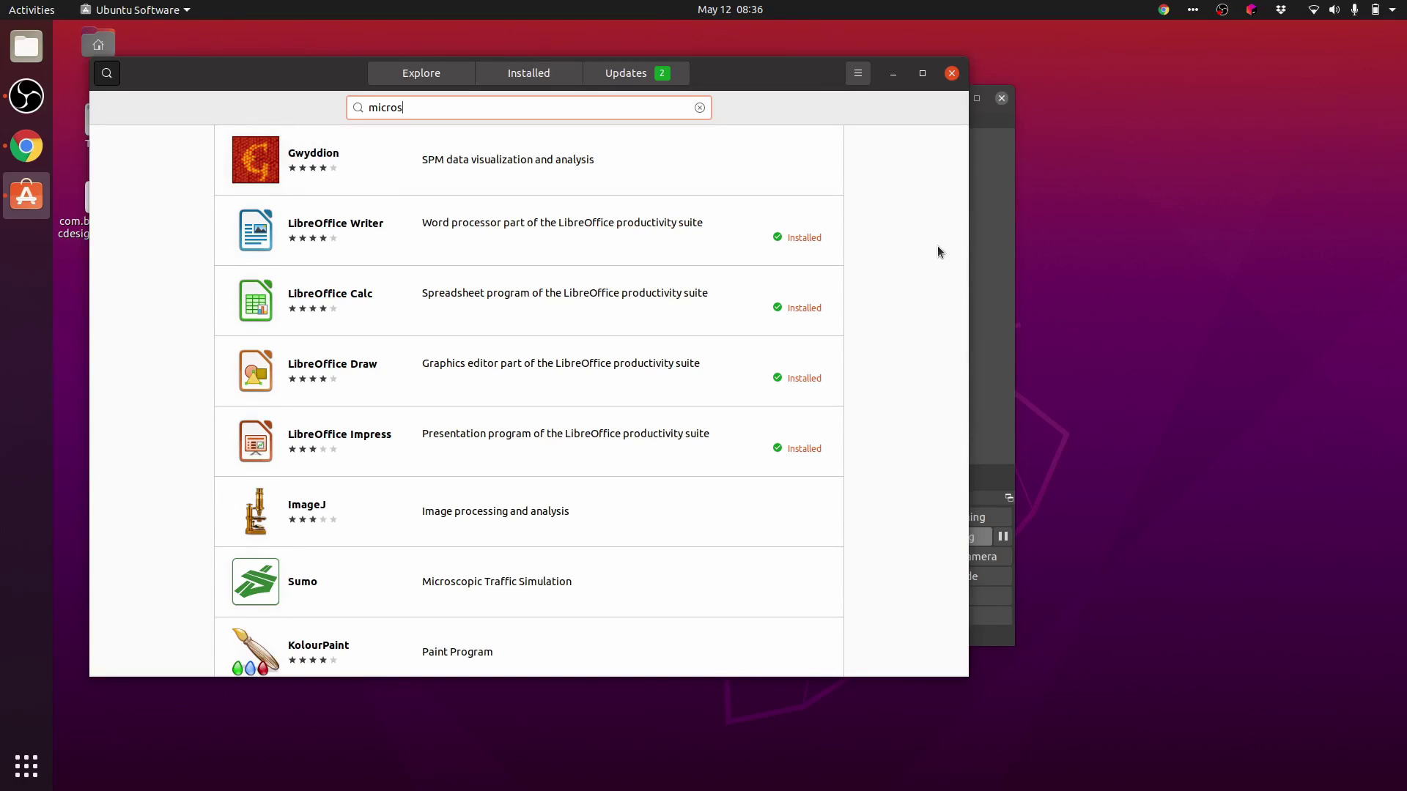
# Close Ubuntu Software, open a terminal, and run 'dropbox' to list its commands
pyautogui.click(952, 73)
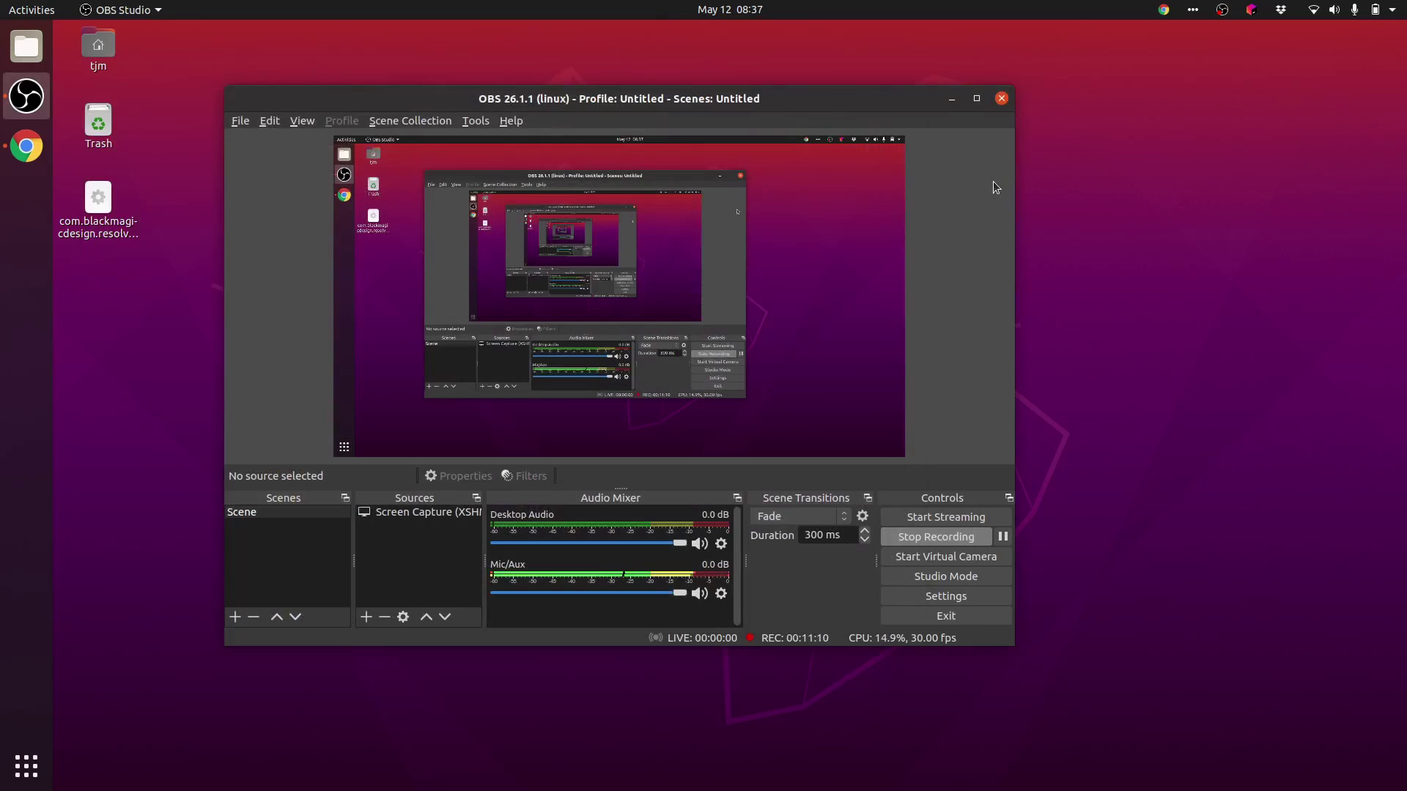
pyautogui.click(167, 248)
pyautogui.hotkey('ctrl', 'alt', 't')
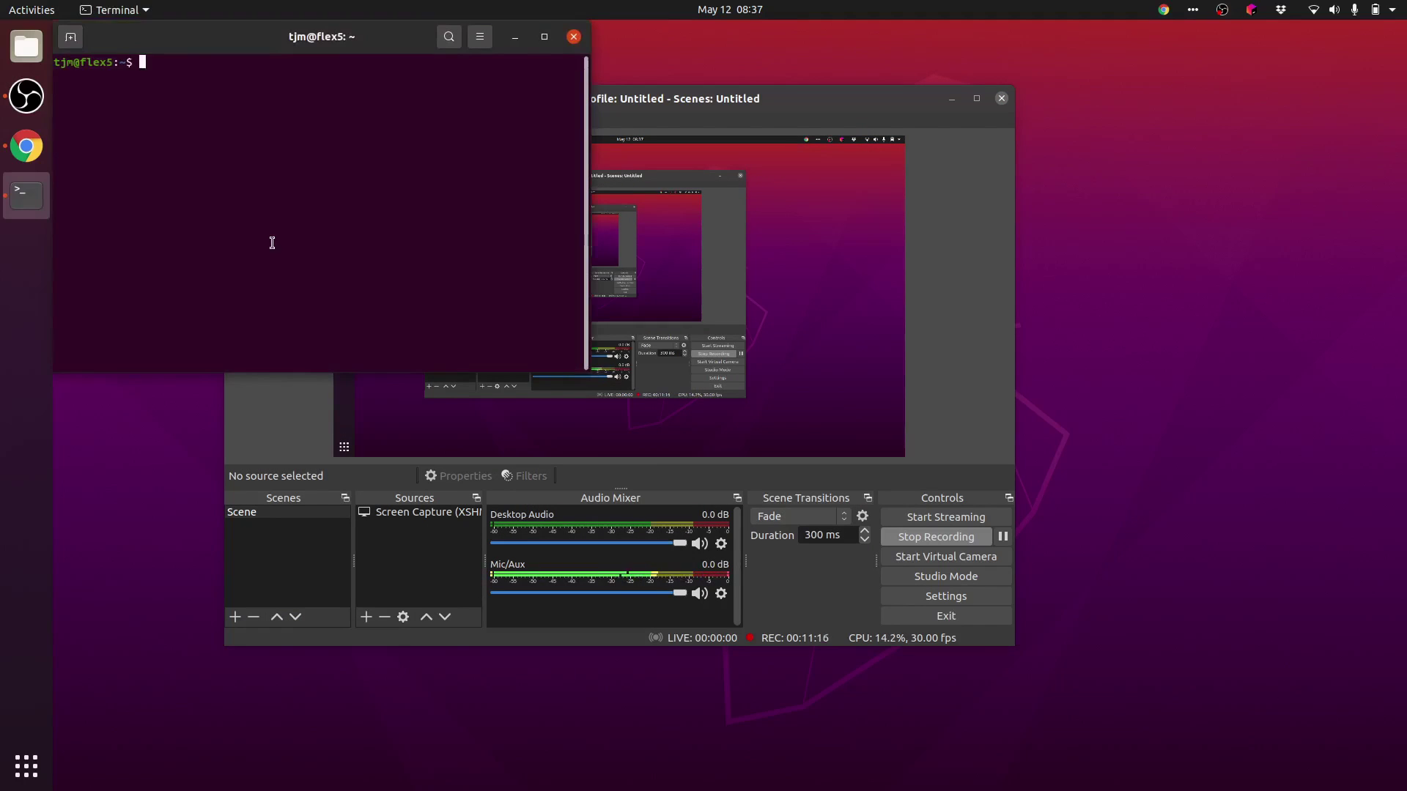
pyautogui.write('dropbox')
pyautogui.press('Return')
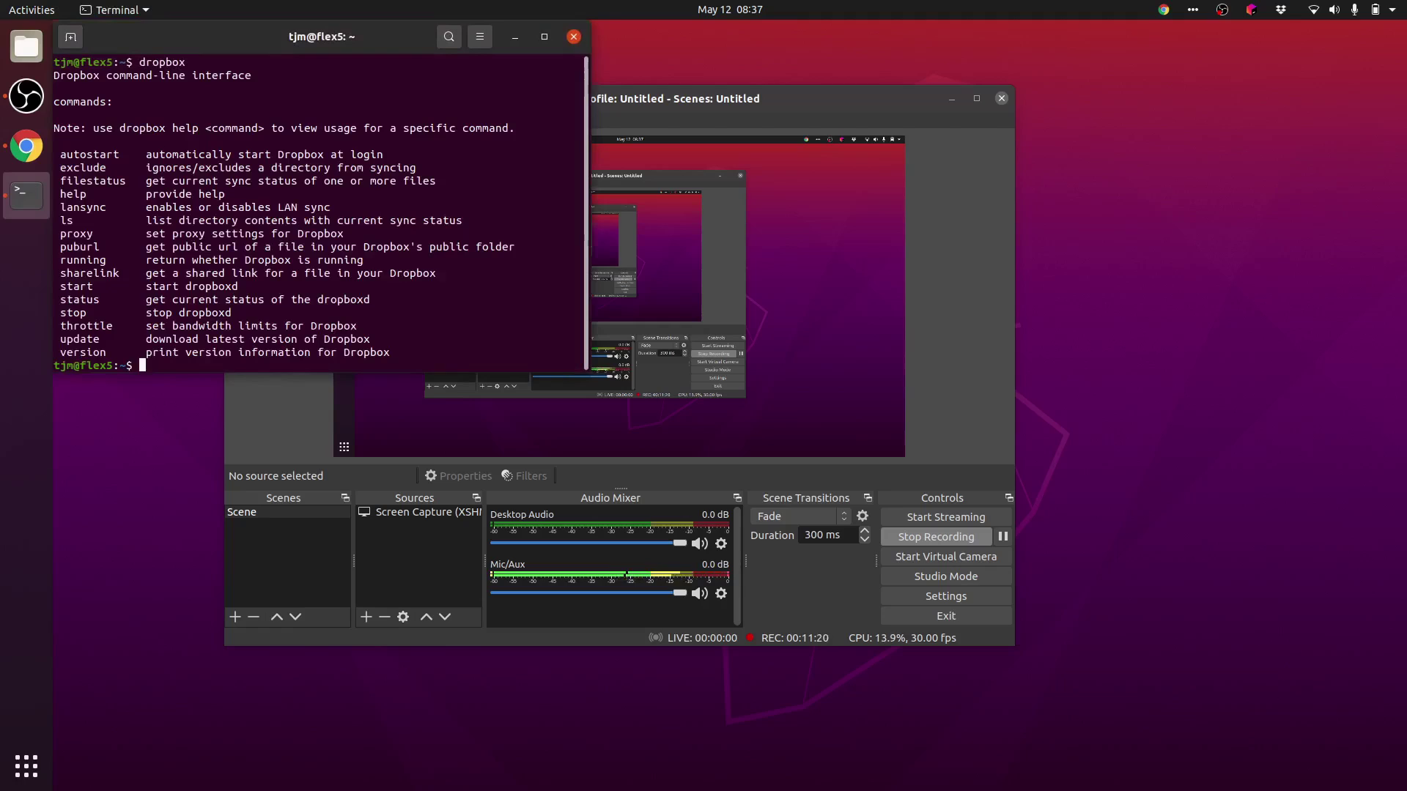
pyautogui.tripleClick(159, 313)
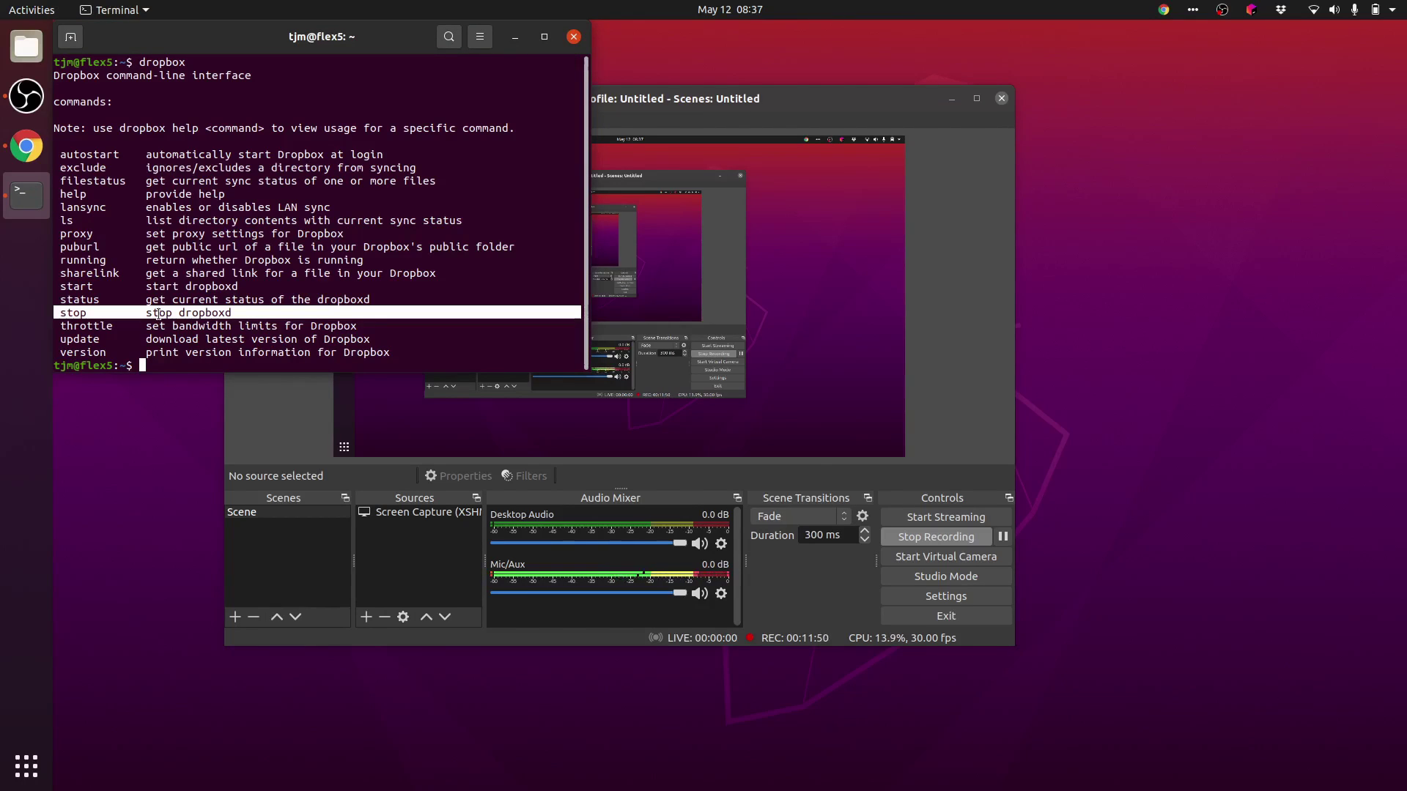
pyautogui.click(255, 294)
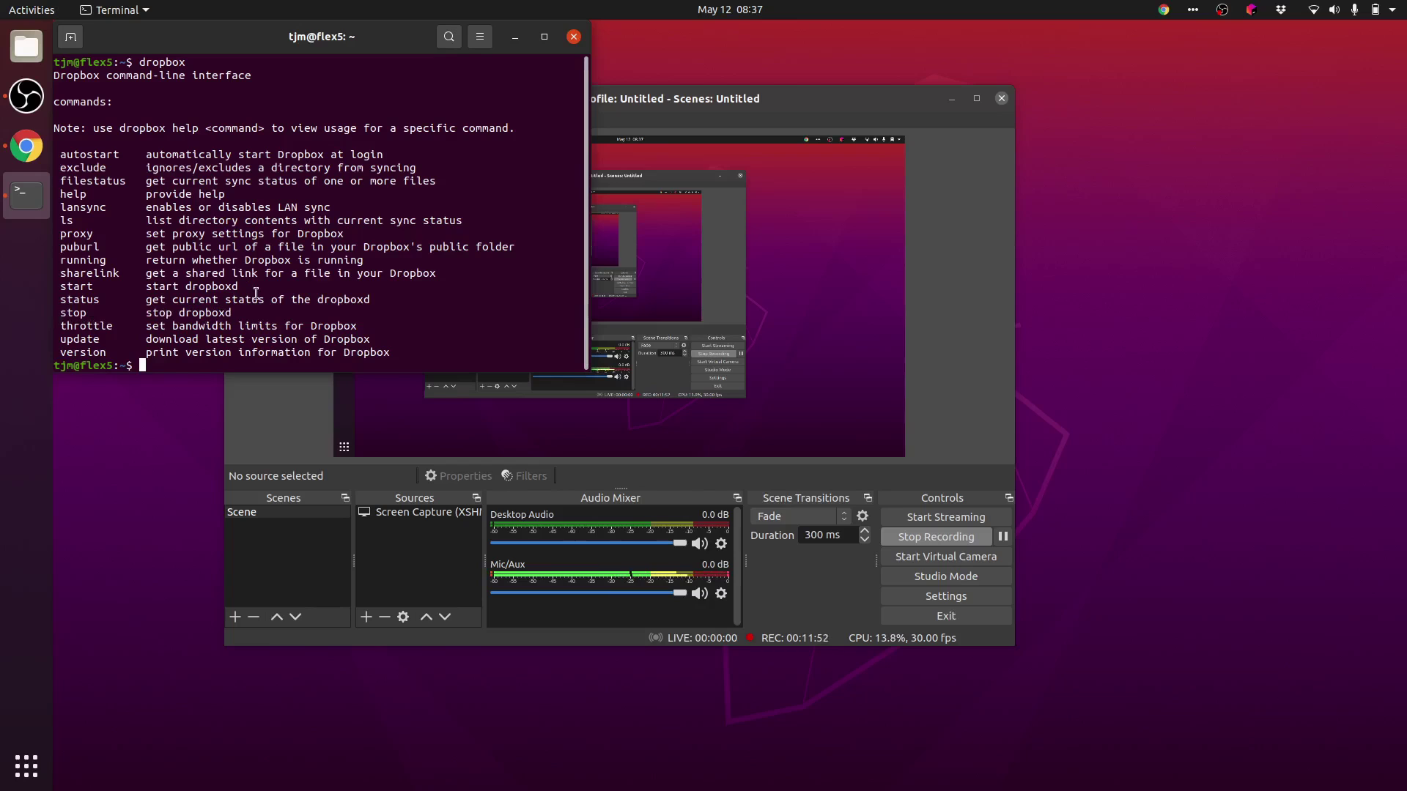
# Check Dropbox with 'dropbox running' and 'dropbox filestatus', then list its commands again
pyautogui.write('dropbox running')
pyautogui.press('Return')
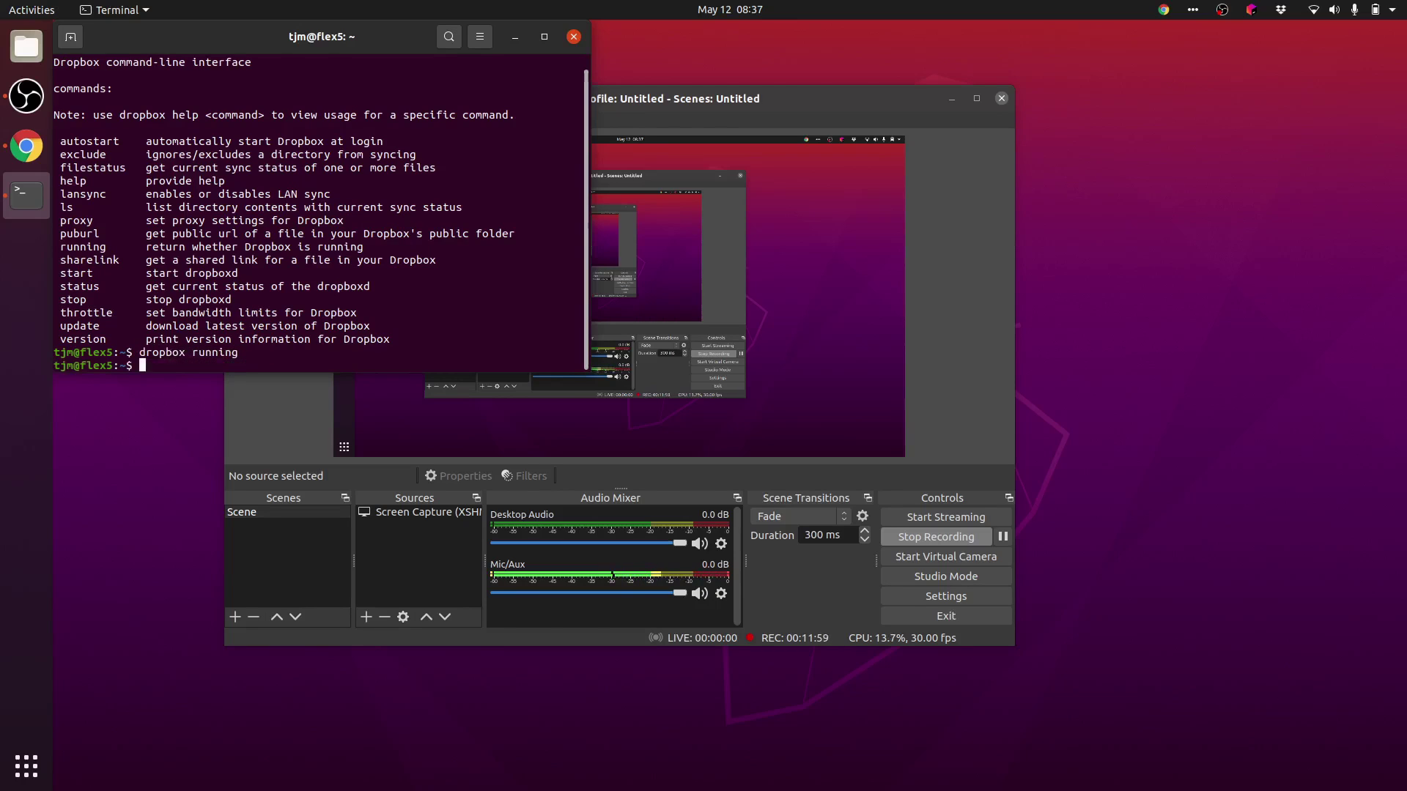
pyautogui.write('dropbox filestatus')
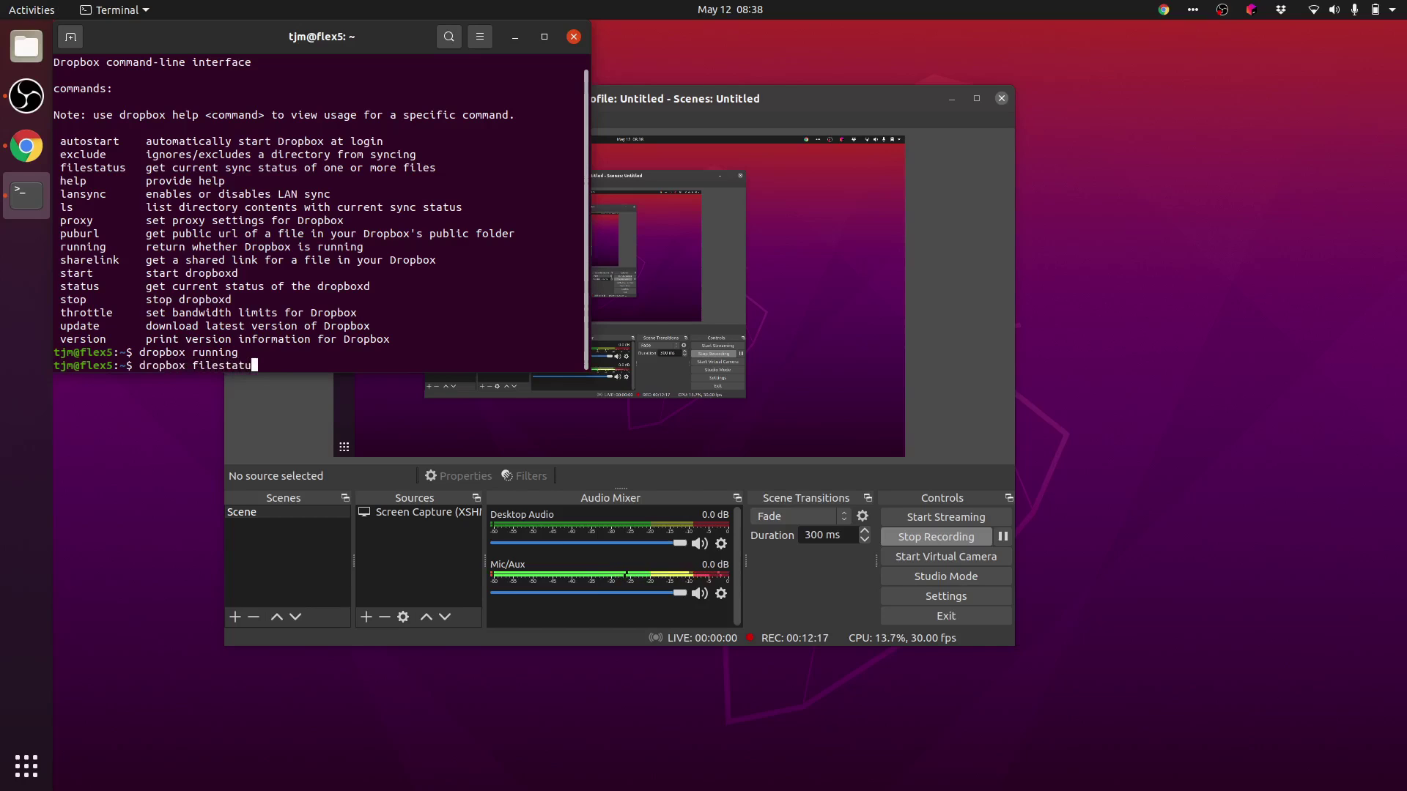
pyautogui.press('Return')
pyautogui.write('dropbox')
pyautogui.press('Return')
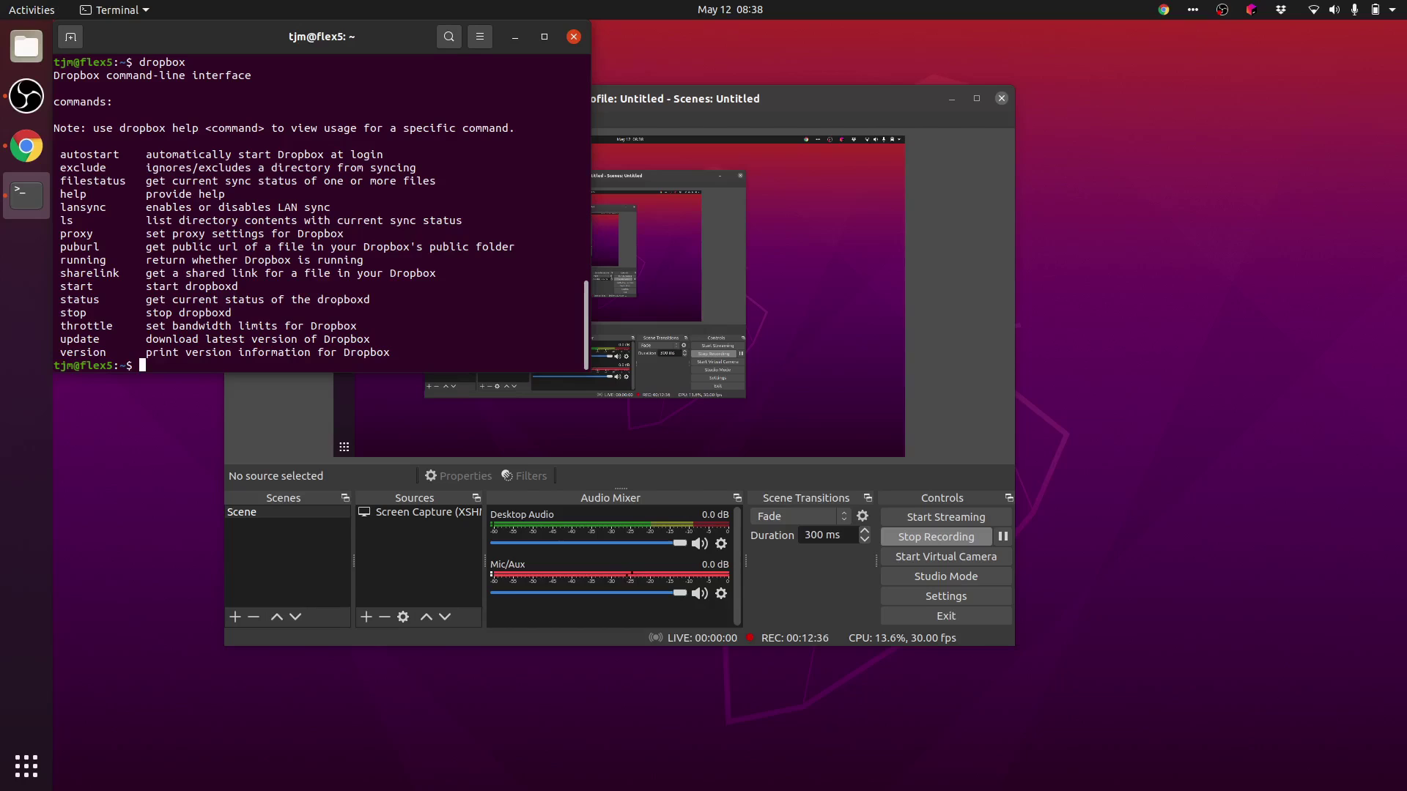
# Restart Dropbox with 'dropbox stop' and 'dropbox start', then return to Chrome
pyautogui.write('dropbox')
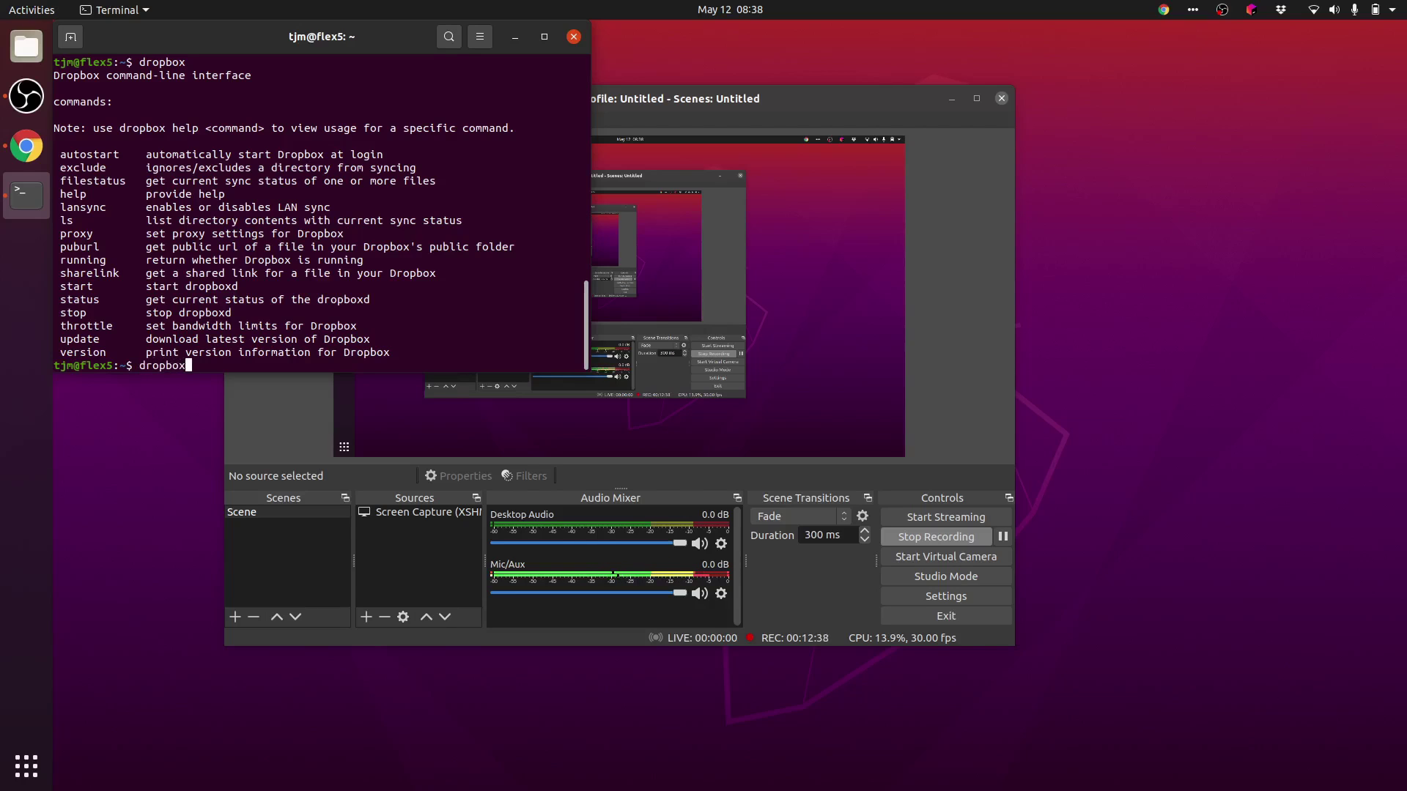
pyautogui.write(' stop')
pyautogui.press('Return')
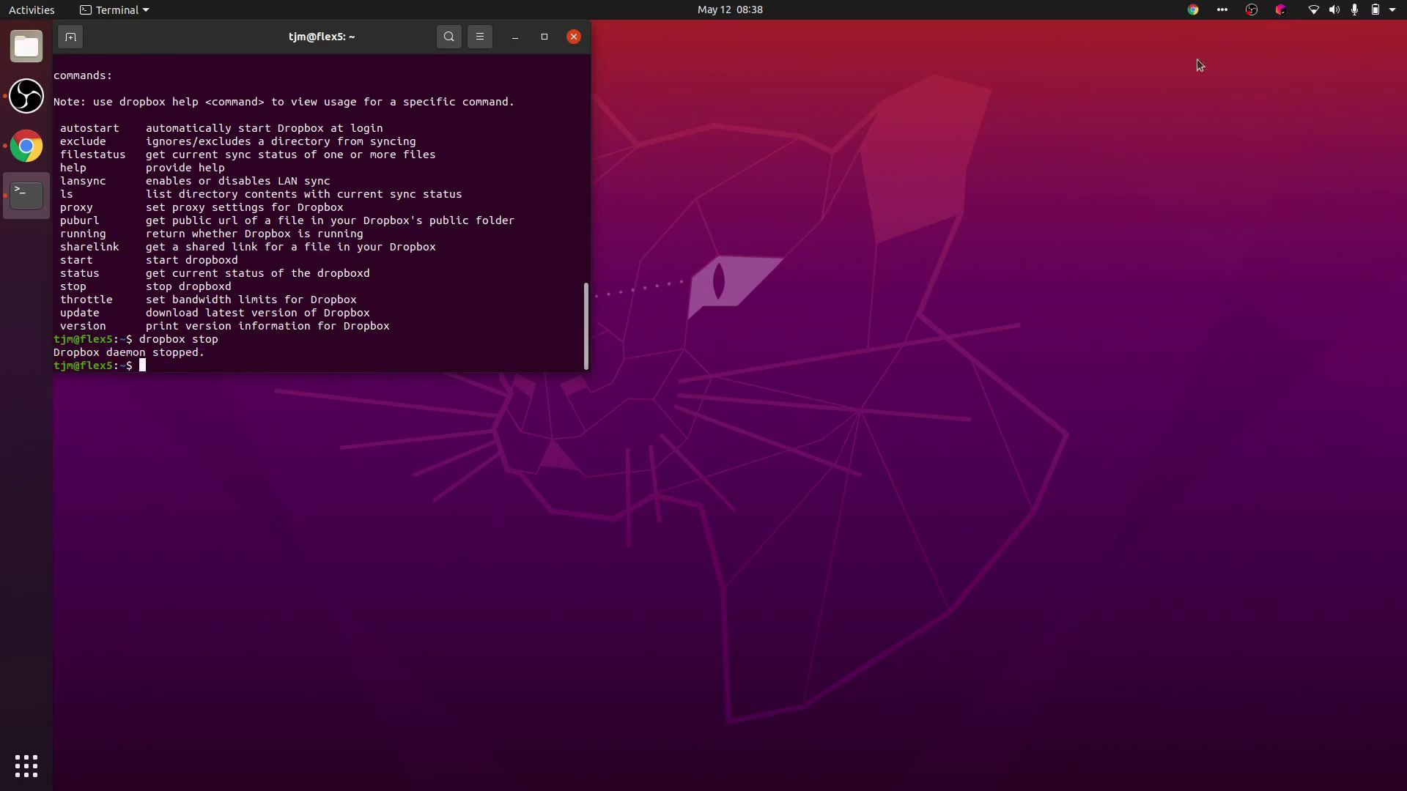
pyautogui.write('dropbox start')
pyautogui.press('Return')
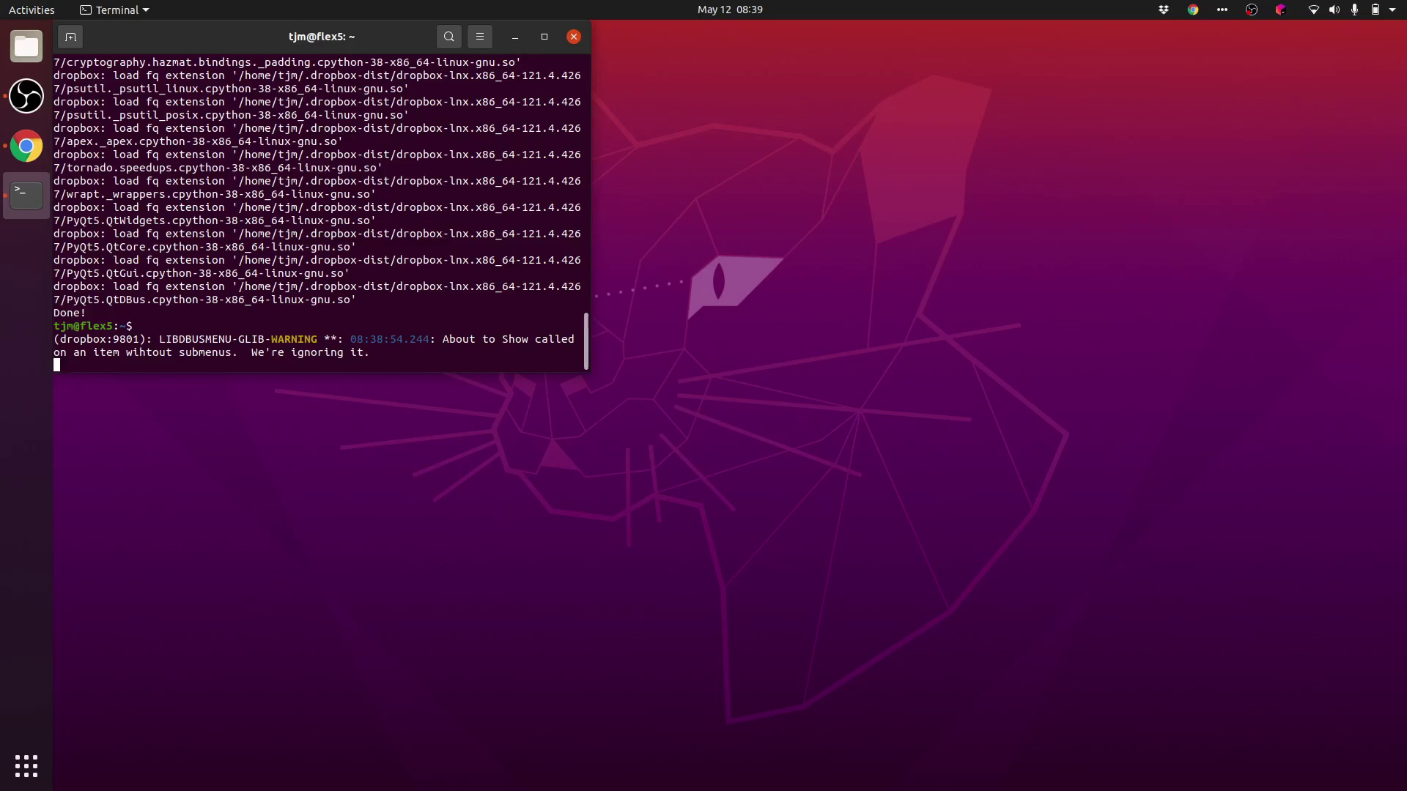
pyautogui.hotkey('alt', 'Tab')
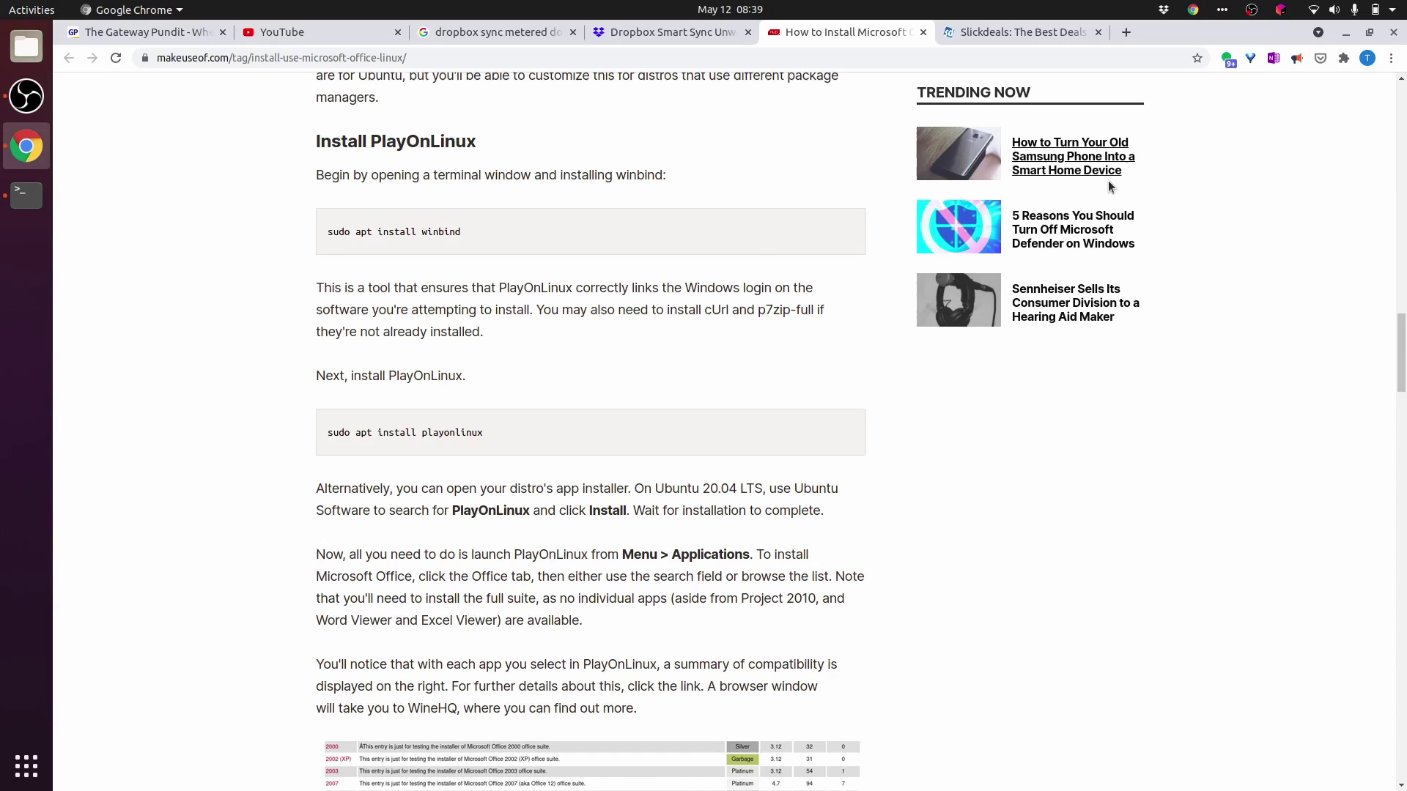
# Search 'linux show wifi connection name' and open the top two results in new tabs
pyautogui.click(1126, 32)
pyautogui.write('linux show wifi connection')
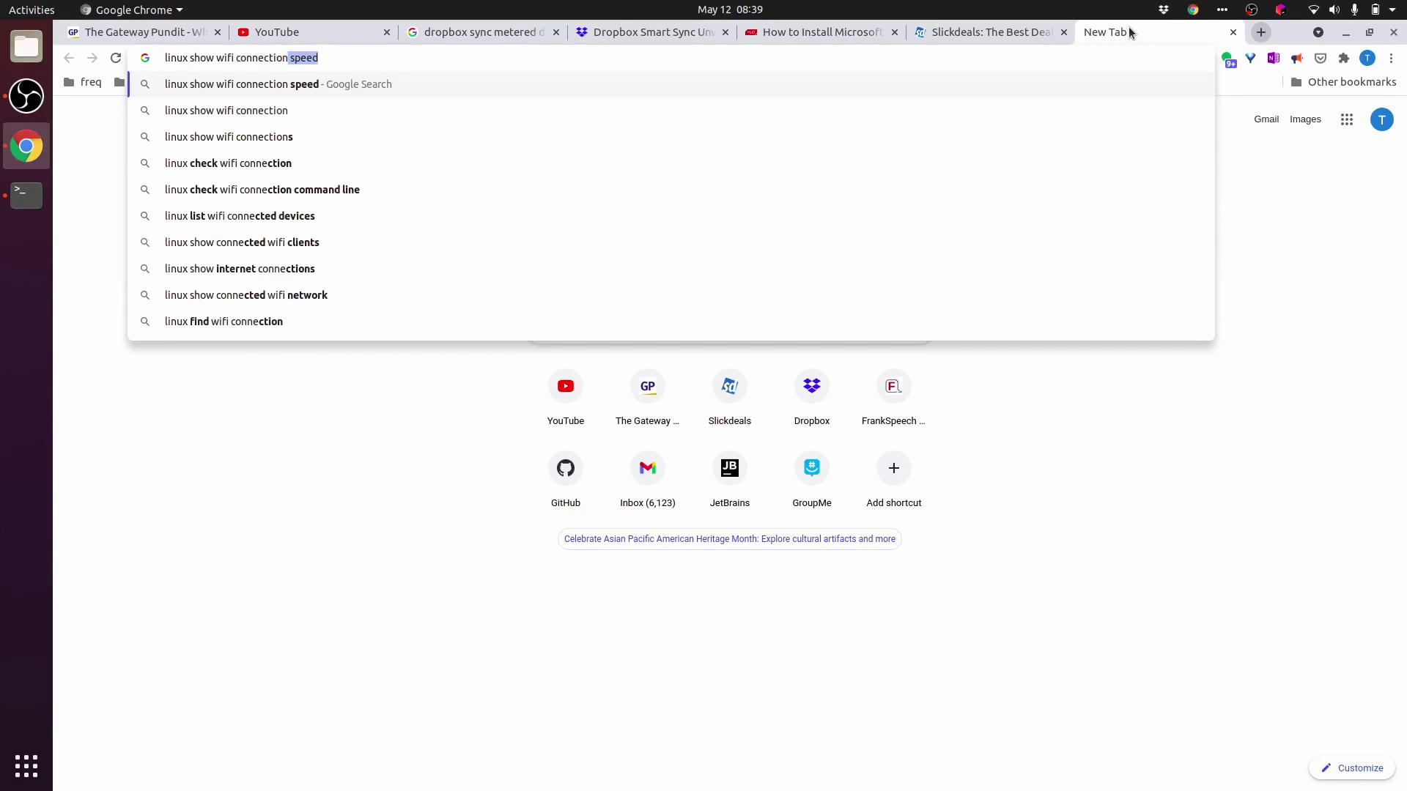
pyautogui.write(' name')
pyautogui.press('Return')
pyautogui.keyDown('ctrl'); pyautogui.click(366, 240); pyautogui.keyUp('ctrl')
pyautogui.keyDown('ctrl'); pyautogui.click(462, 408); pyautogui.keyUp('ctrl')
pyautogui.hotkey('ctrl', 'Tab')
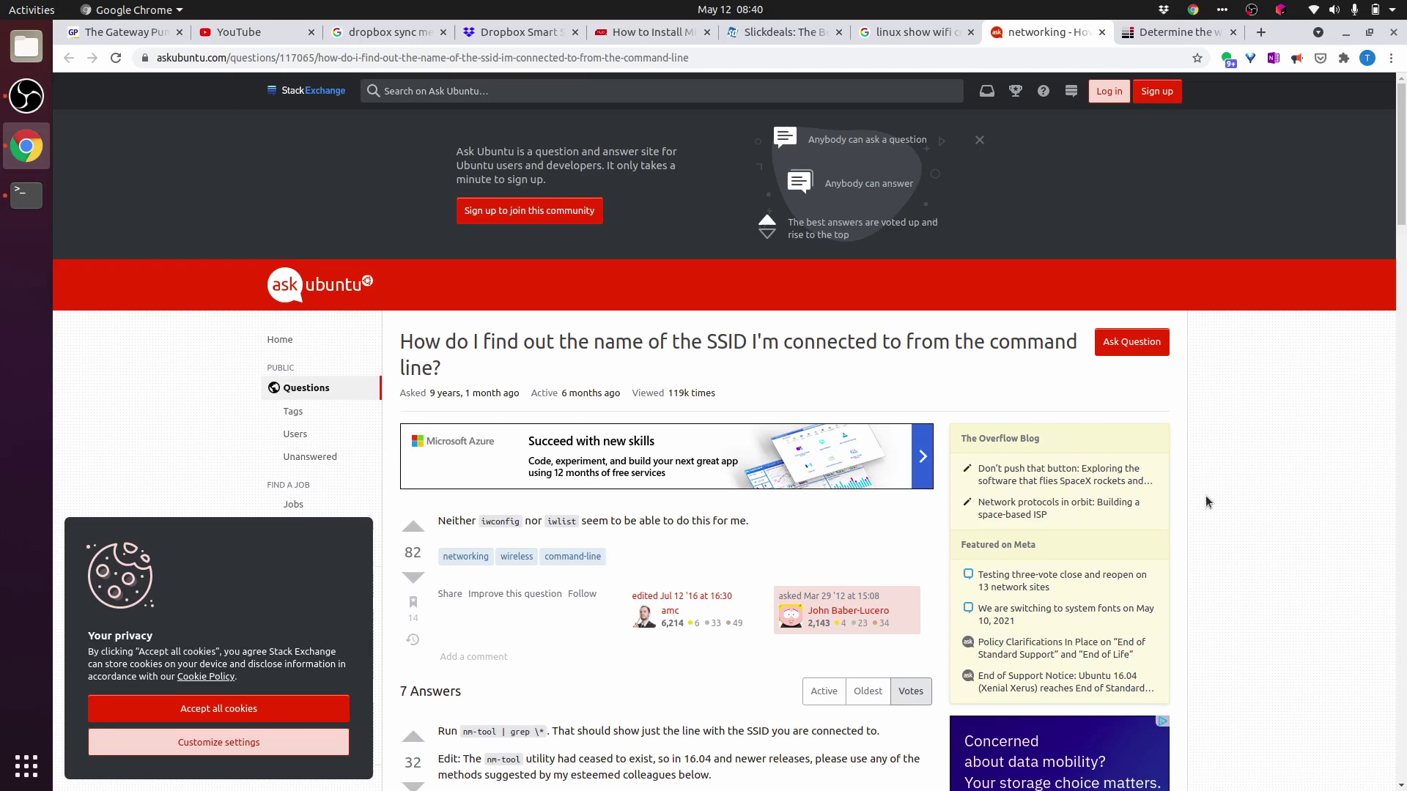
# Read the Ask Ubuntu answers on getting the connected SSID, including 'iwgetid -r'
pyautogui.scroll(-5, 1205, 495)
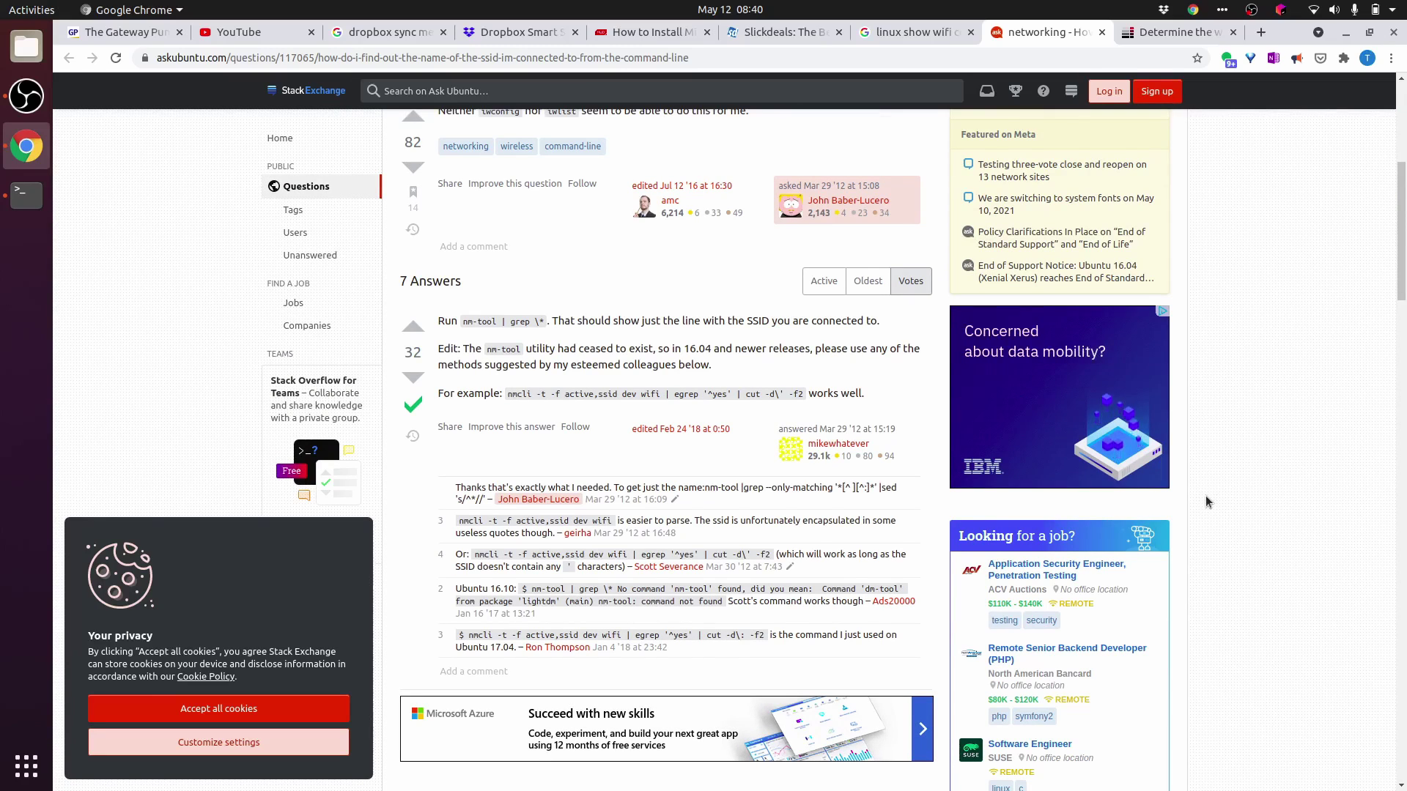
pyautogui.scroll(-1, 1206, 495)
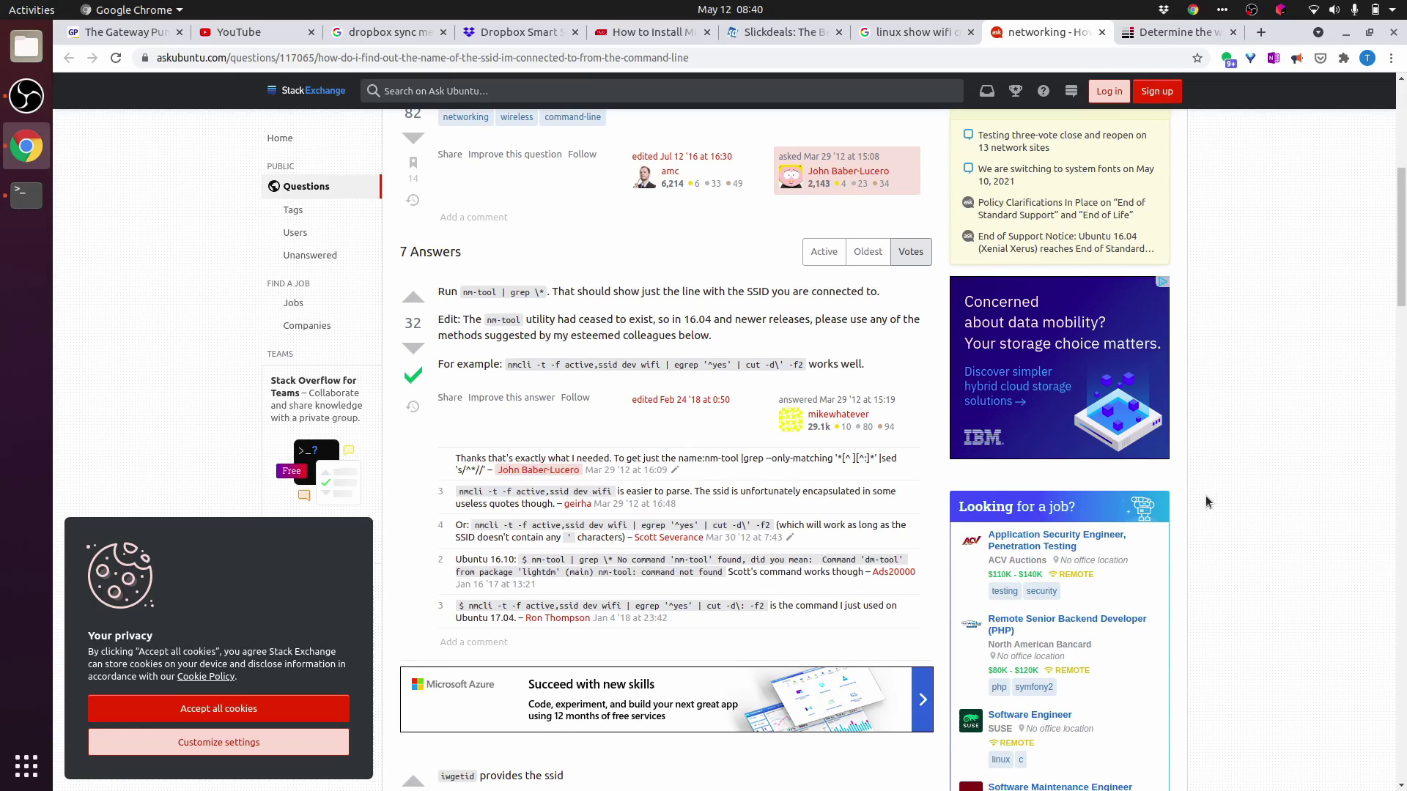
pyautogui.scroll(-4, 1206, 496)
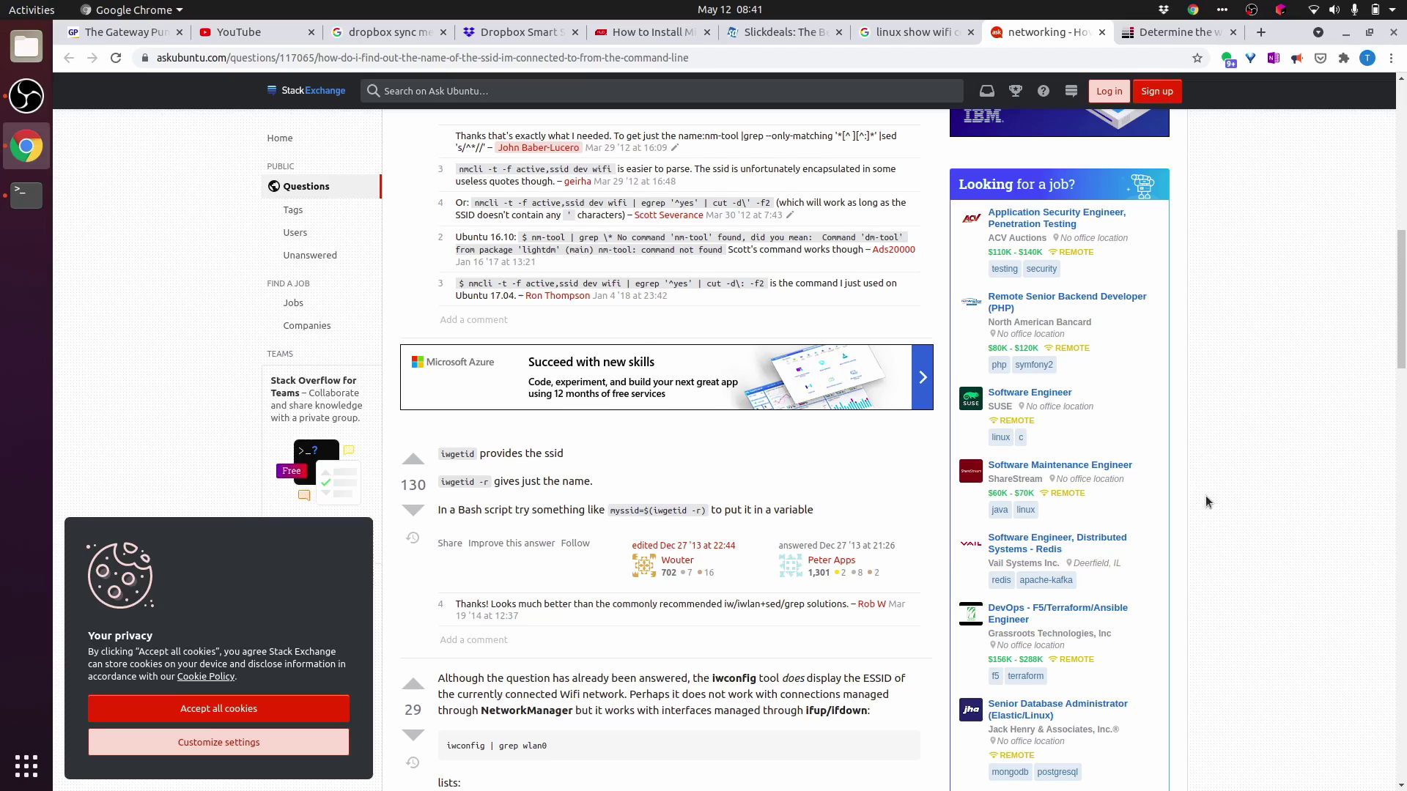
pyautogui.scroll(-3, 1206, 495)
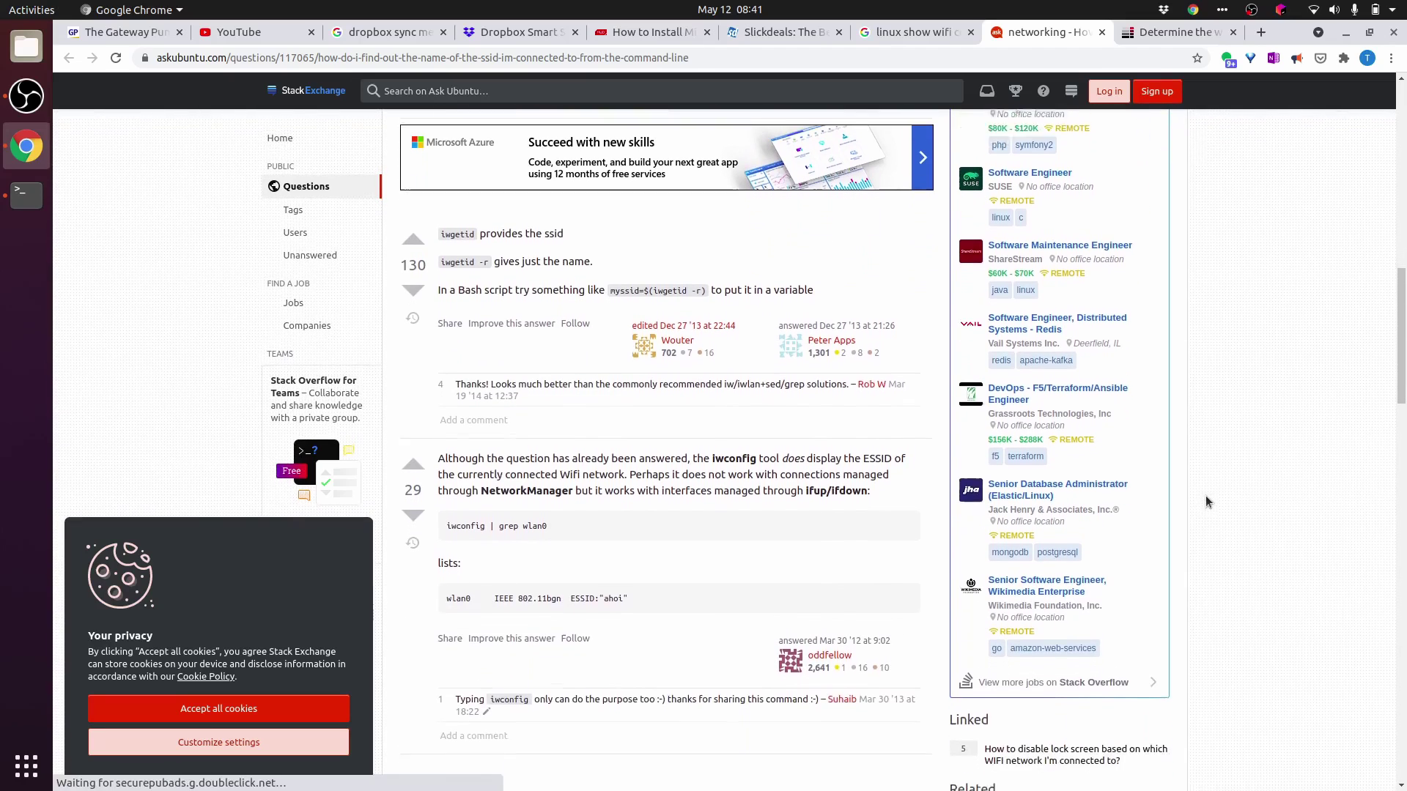
pyautogui.scroll(-2, 1205, 496)
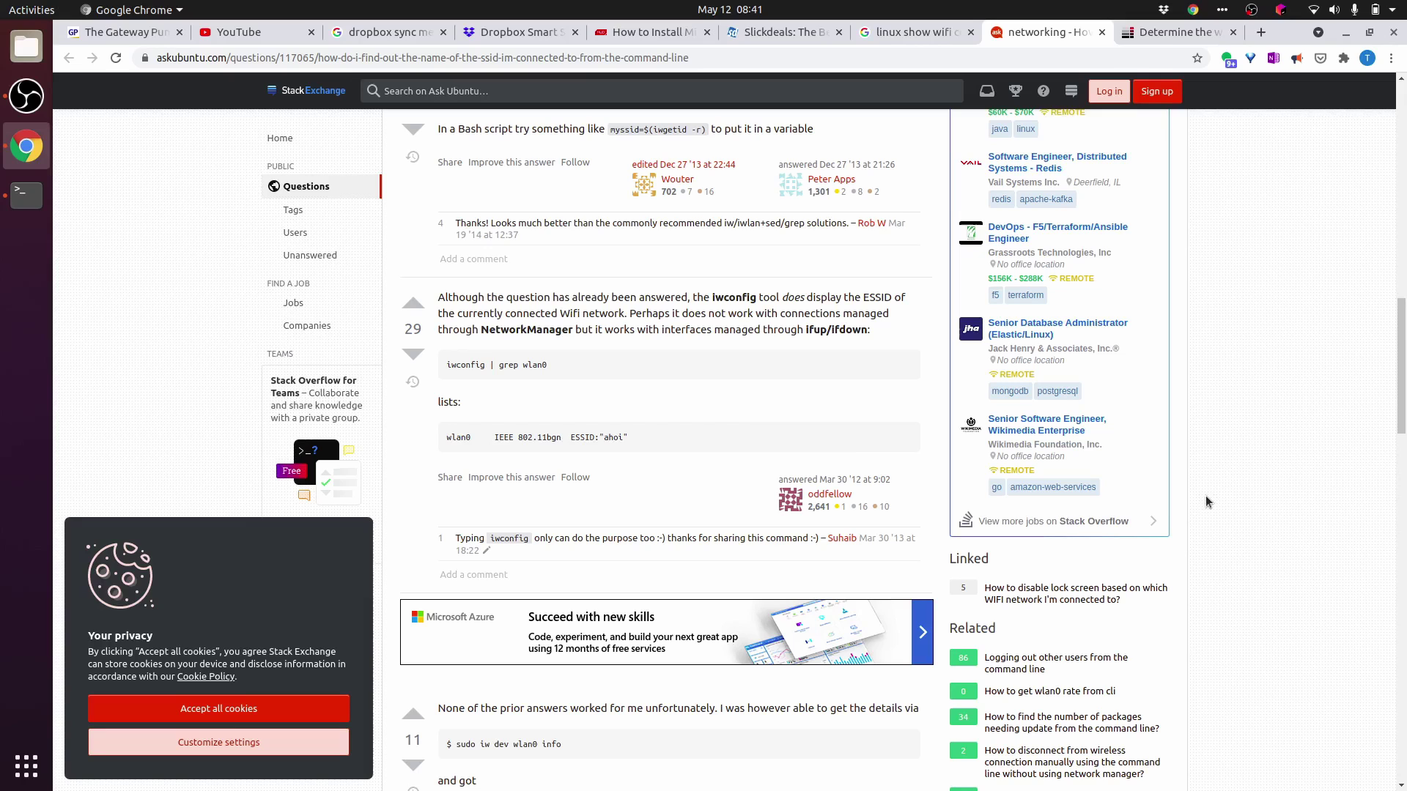
pyautogui.scroll(-7, 1206, 495)
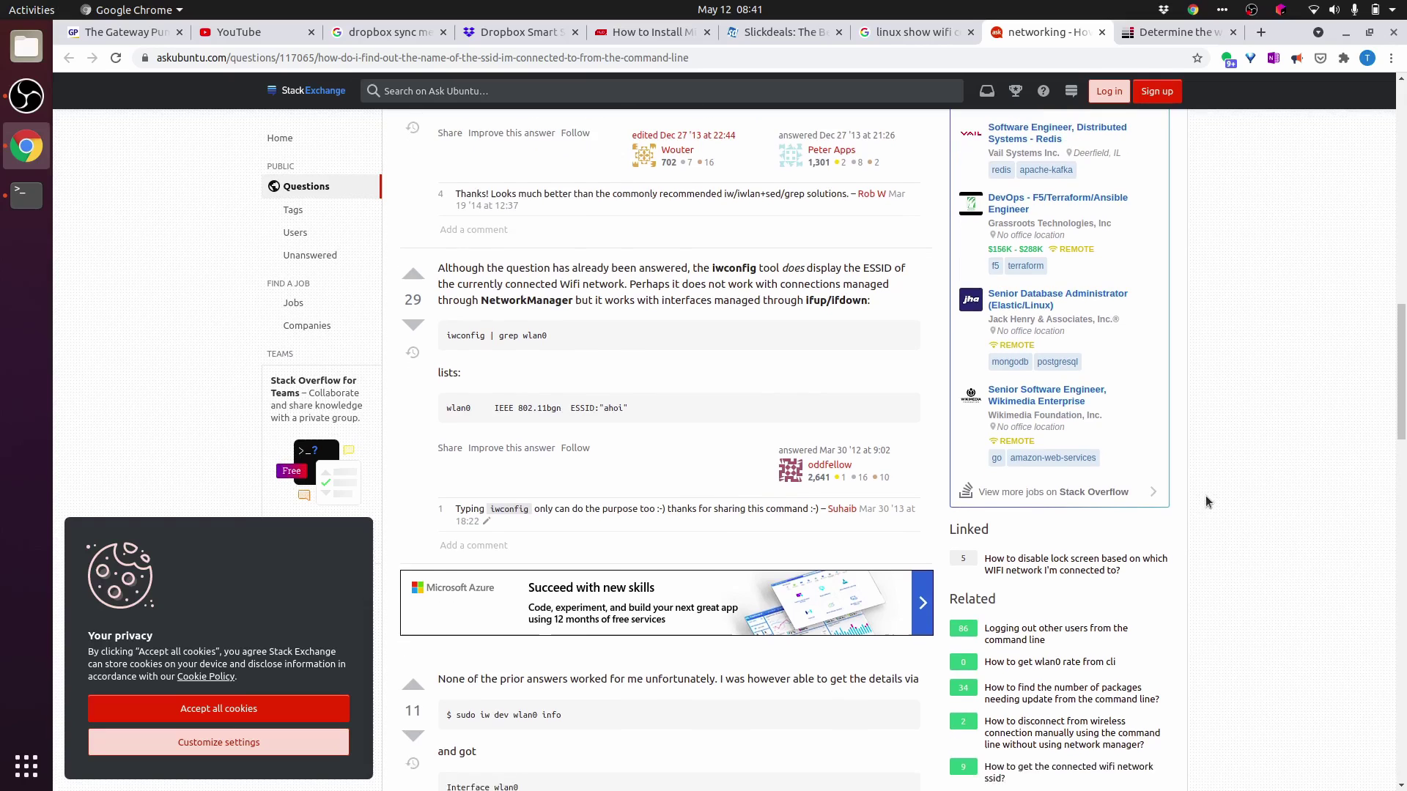
pyautogui.scroll(-1, 1206, 495)
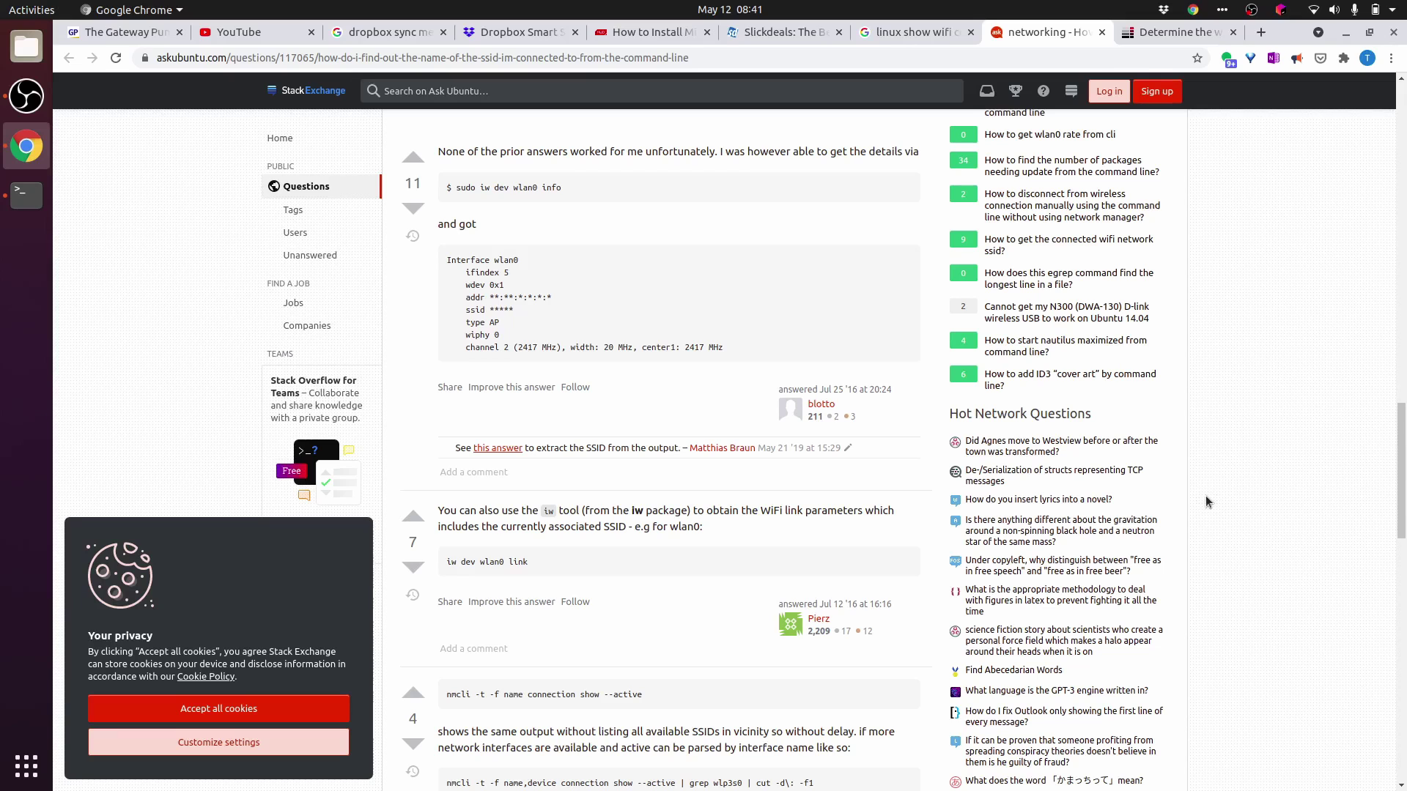
pyautogui.scroll(-6, 1206, 495)
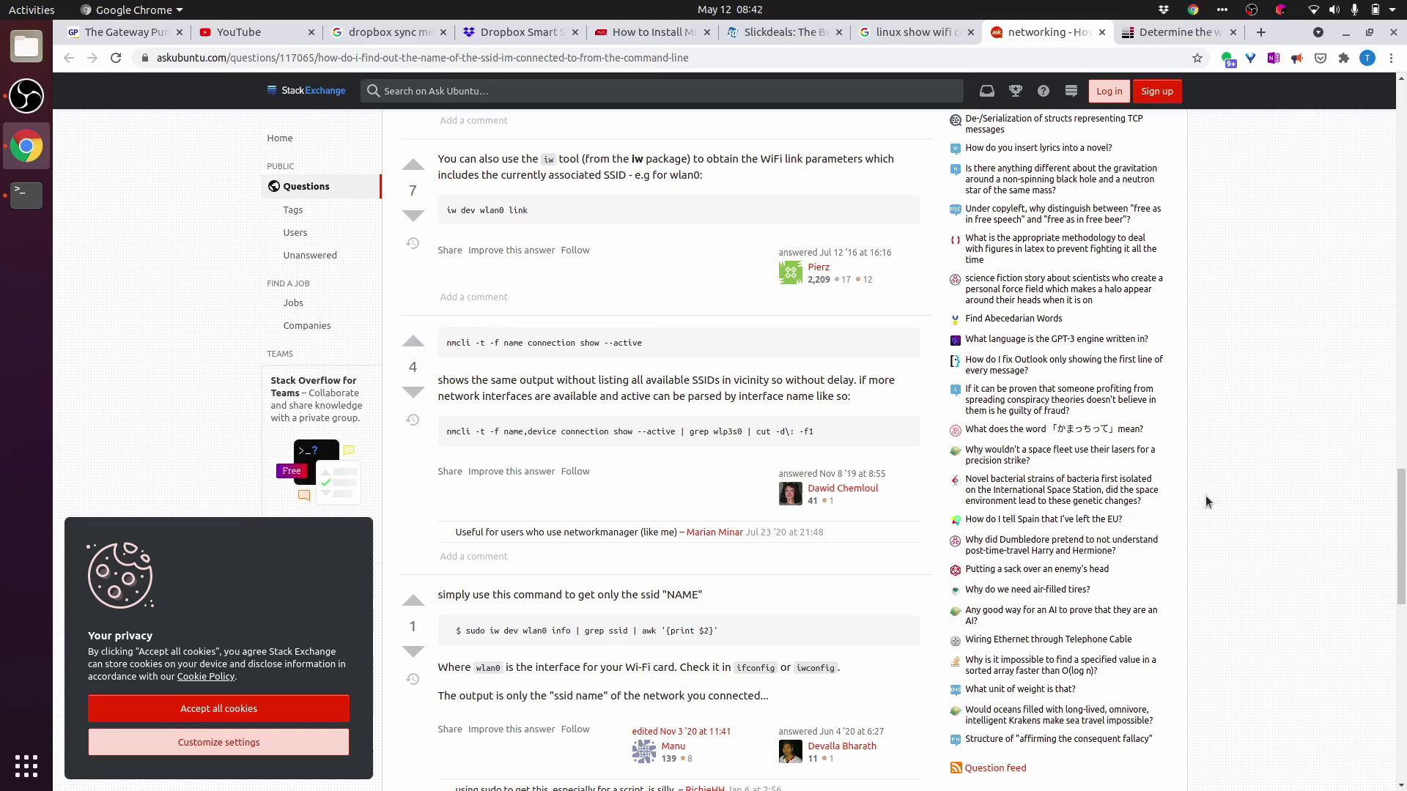
pyautogui.scroll(-3, 1206, 496)
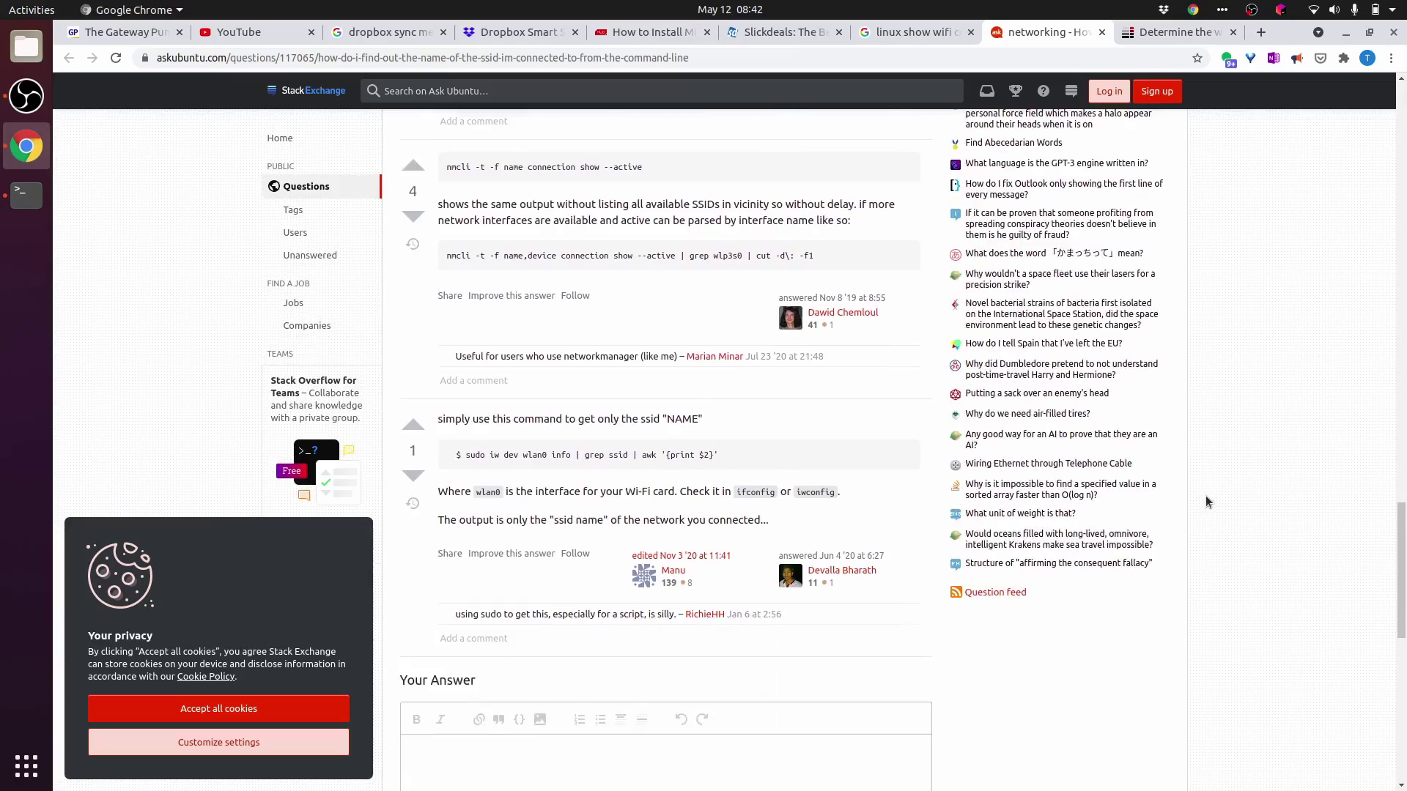
pyautogui.scroll(10, 1206, 496)
pyautogui.scroll(10, 1206, 495)
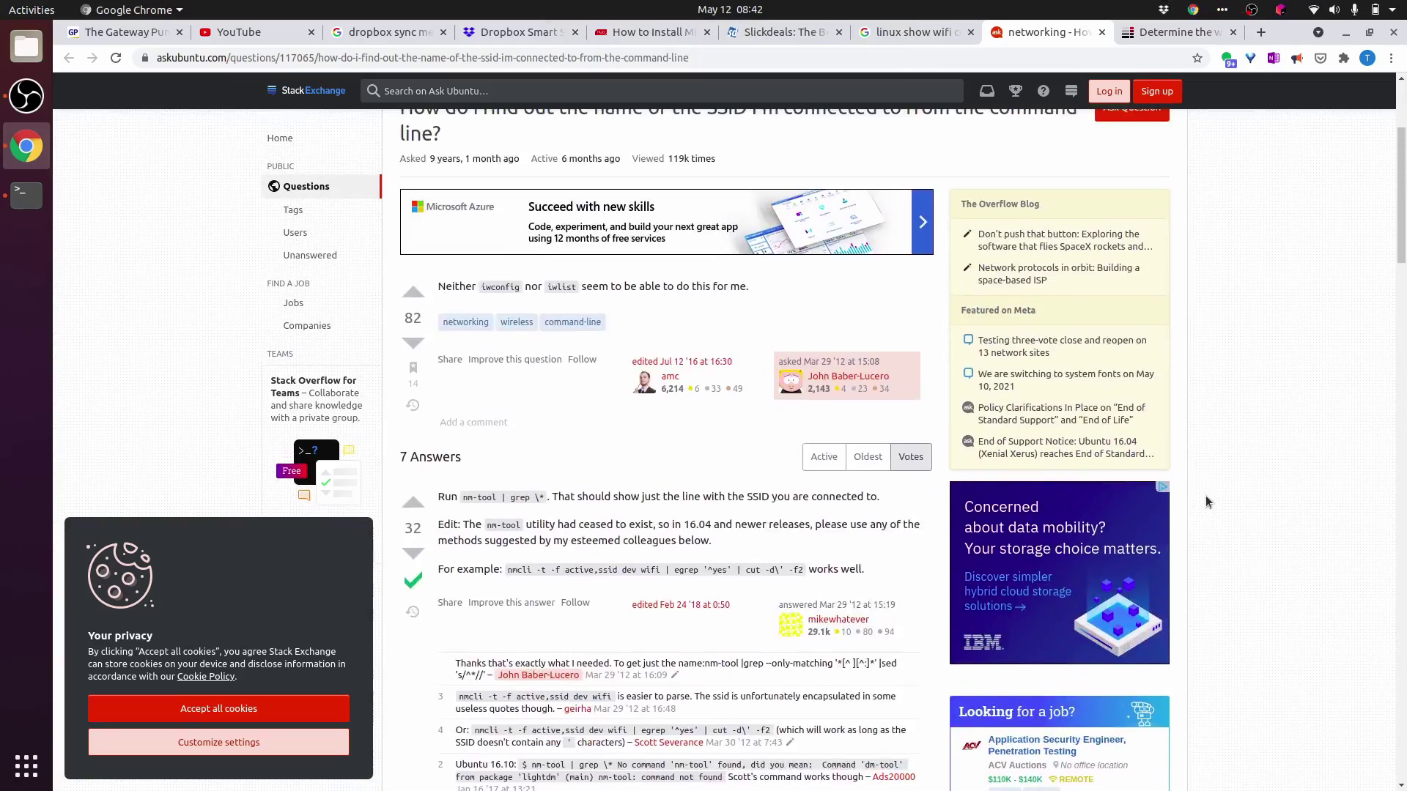
pyautogui.scroll(-8, 1206, 495)
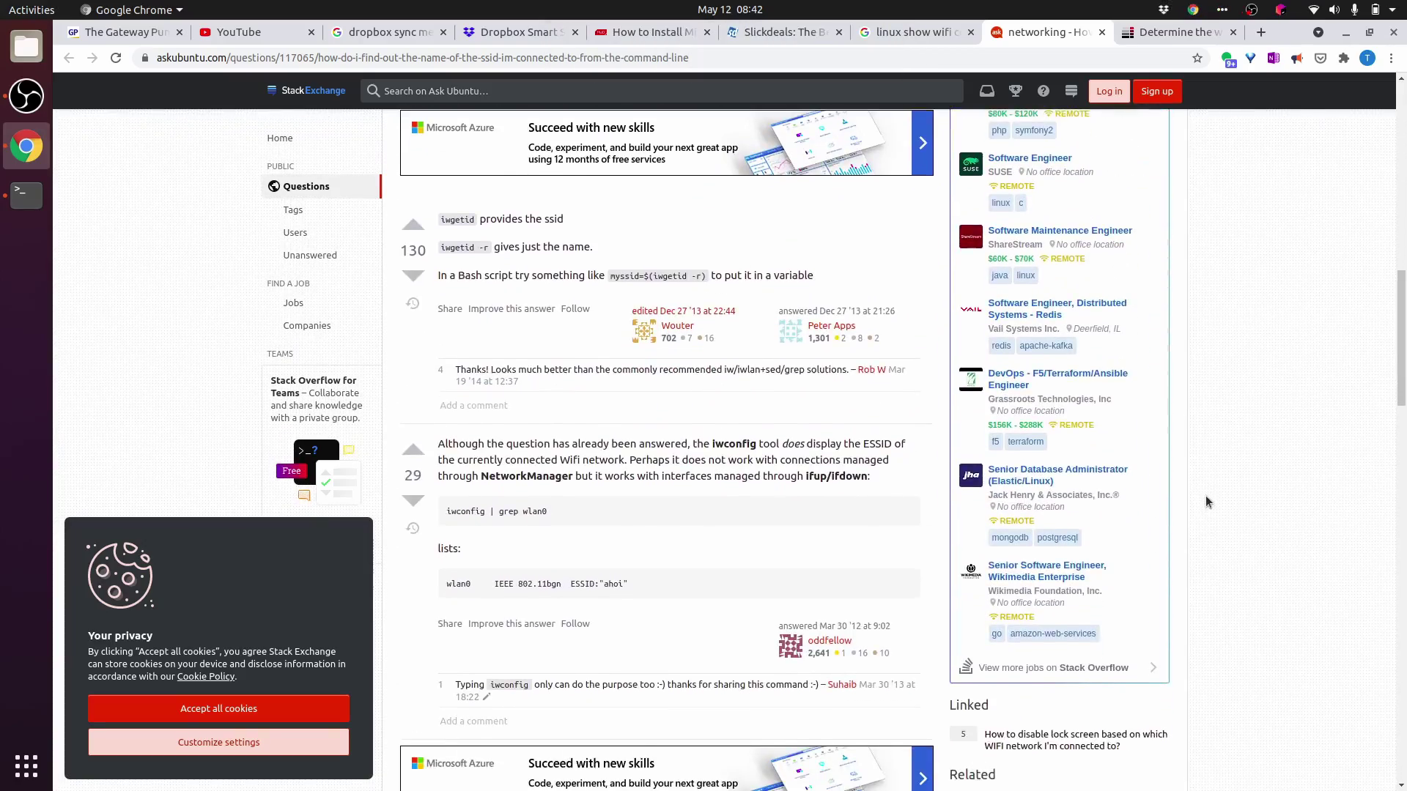
# In a new terminal, store the Wi-Fi name from iwgetid -r in ssid and echo it
pyautogui.hotkey('ctrl', 'alt', 't')
pyautogui.moveTo(260, 70); pyautogui.dragTo(789, 338)
pyautogui.write('iwgeti')
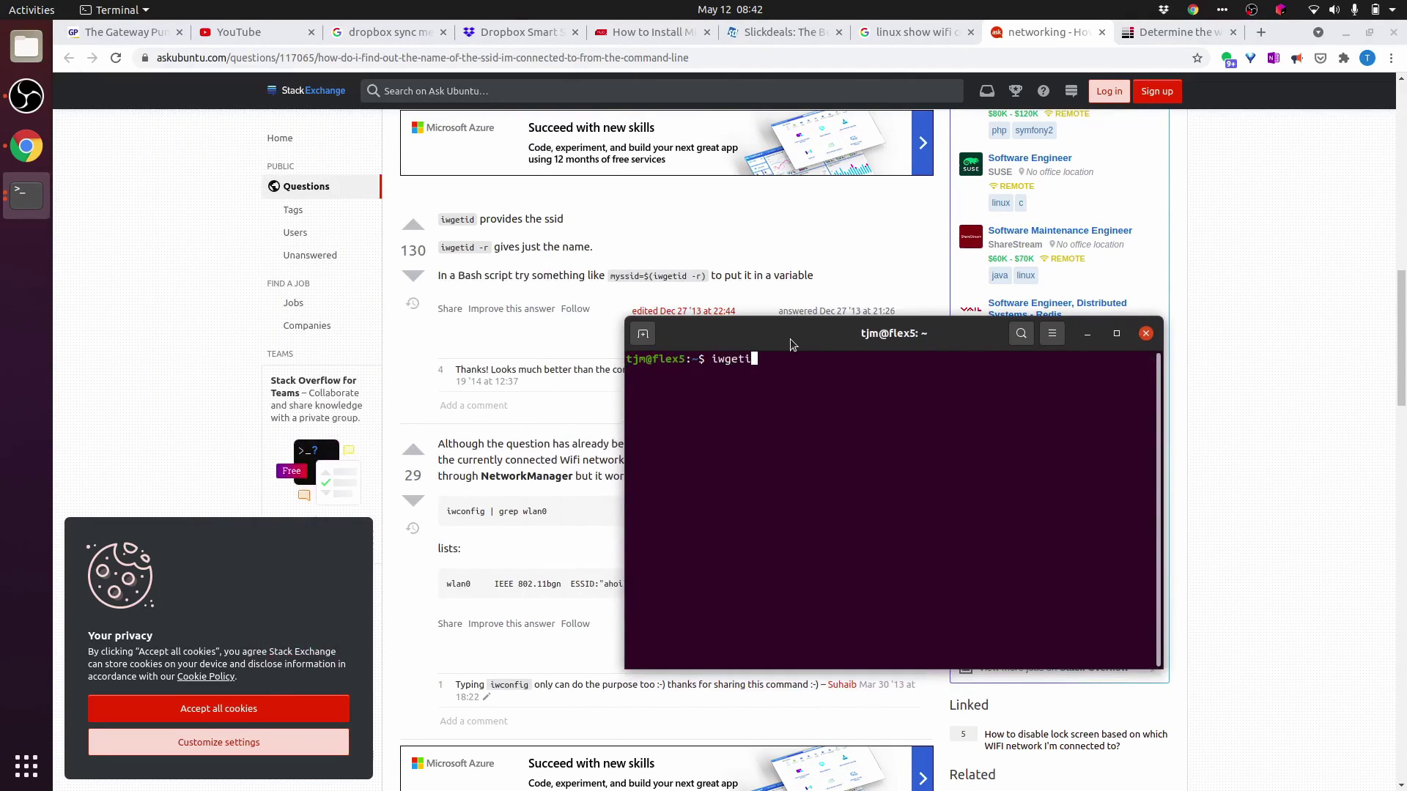
pyautogui.write('d -r')
pyautogui.press('Return')
pyautogui.write('$ssid=`iwgetid -r`')
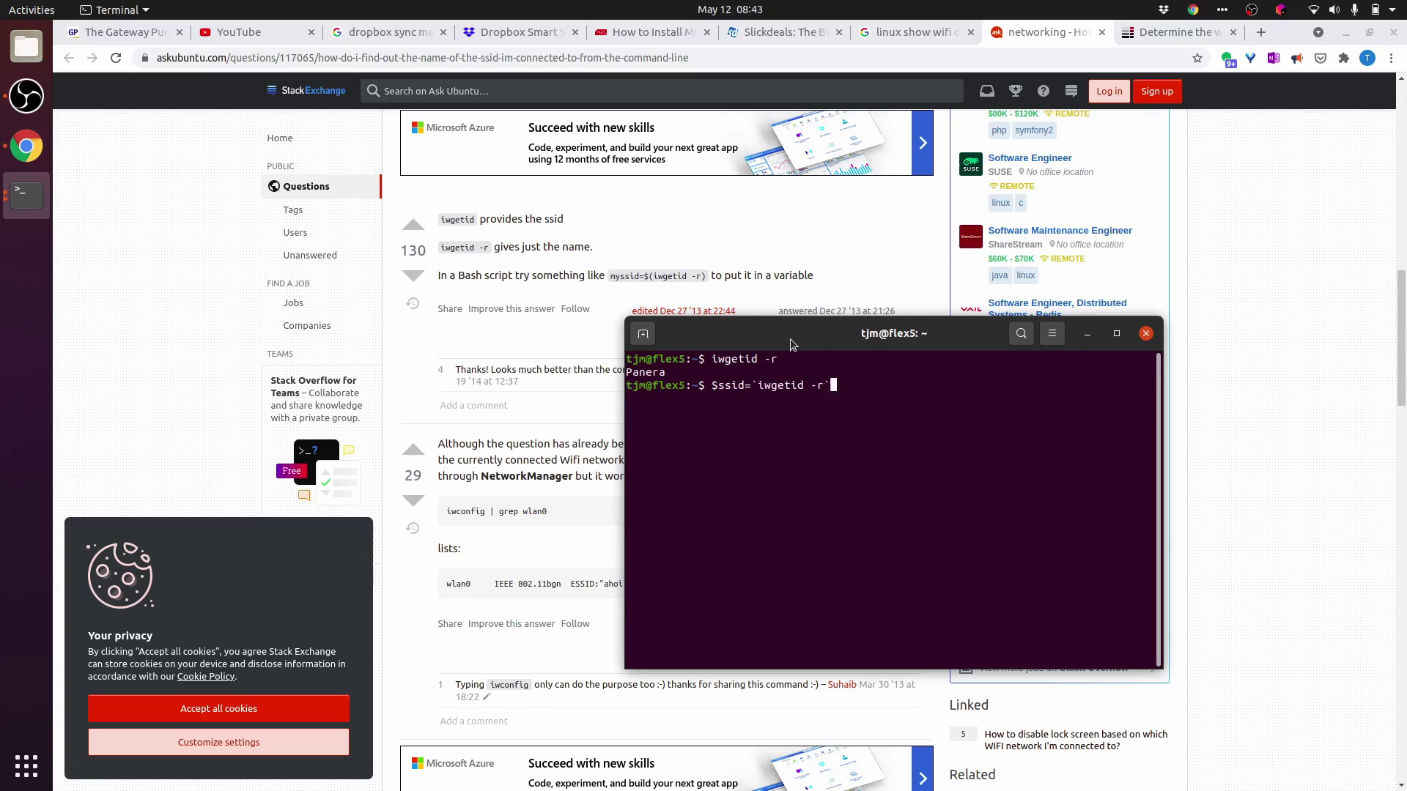
pyautogui.press('Return')
pyautogui.press('Up')
pyautogui.press('Left')
pyautogui.press('Left')
pyautogui.press('Left')
pyautogui.press('Left')
pyautogui.press('Left')
pyautogui.press('Left')
pyautogui.press('Left')
pyautogui.press('Left')
pyautogui.press('Left')
pyautogui.press('Left')
pyautogui.press('Left')
pyautogui.press('Left')
pyautogui.press('Left')
pyautogui.press('Left')
pyautogui.press('Left')
pyautogui.press('Left')
pyautogui.press('Left')
pyautogui.press('BackSpace')
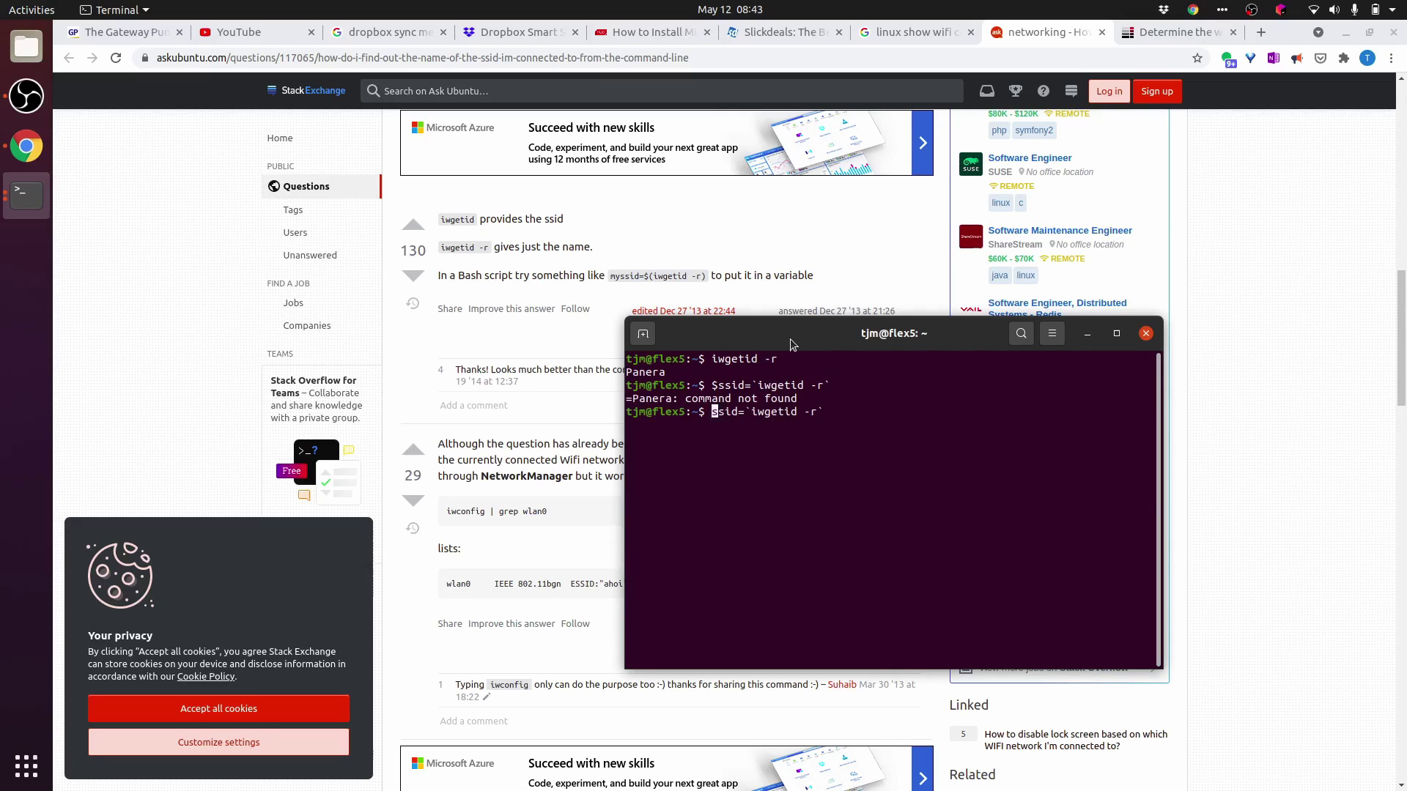
pyautogui.press('Return')
pyautogui.write('echo $ssd')
pyautogui.press('Left')
pyautogui.write('i')
pyautogui.press('Return')
# Try an if test comparing "$ssid" to "Panera" that echoes 'hi'
pyautogui.write("if [[ $ssid = 'Panera' ]]; then")
pyautogui.press('Return')
pyautogui.write("echo 'hi'; done")
pyautogui.press('Return')
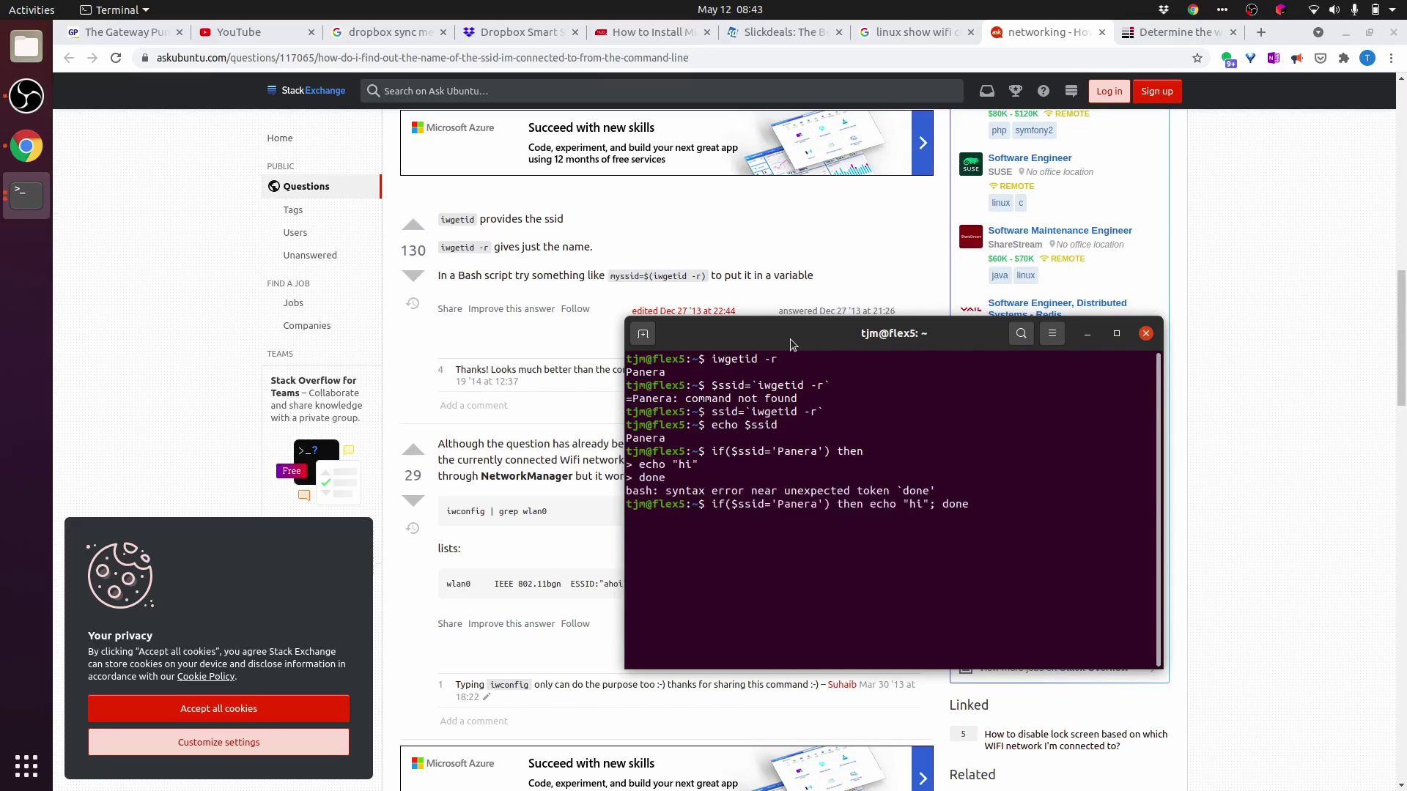
pyautogui.press('Up')
pyautogui.press('Return')
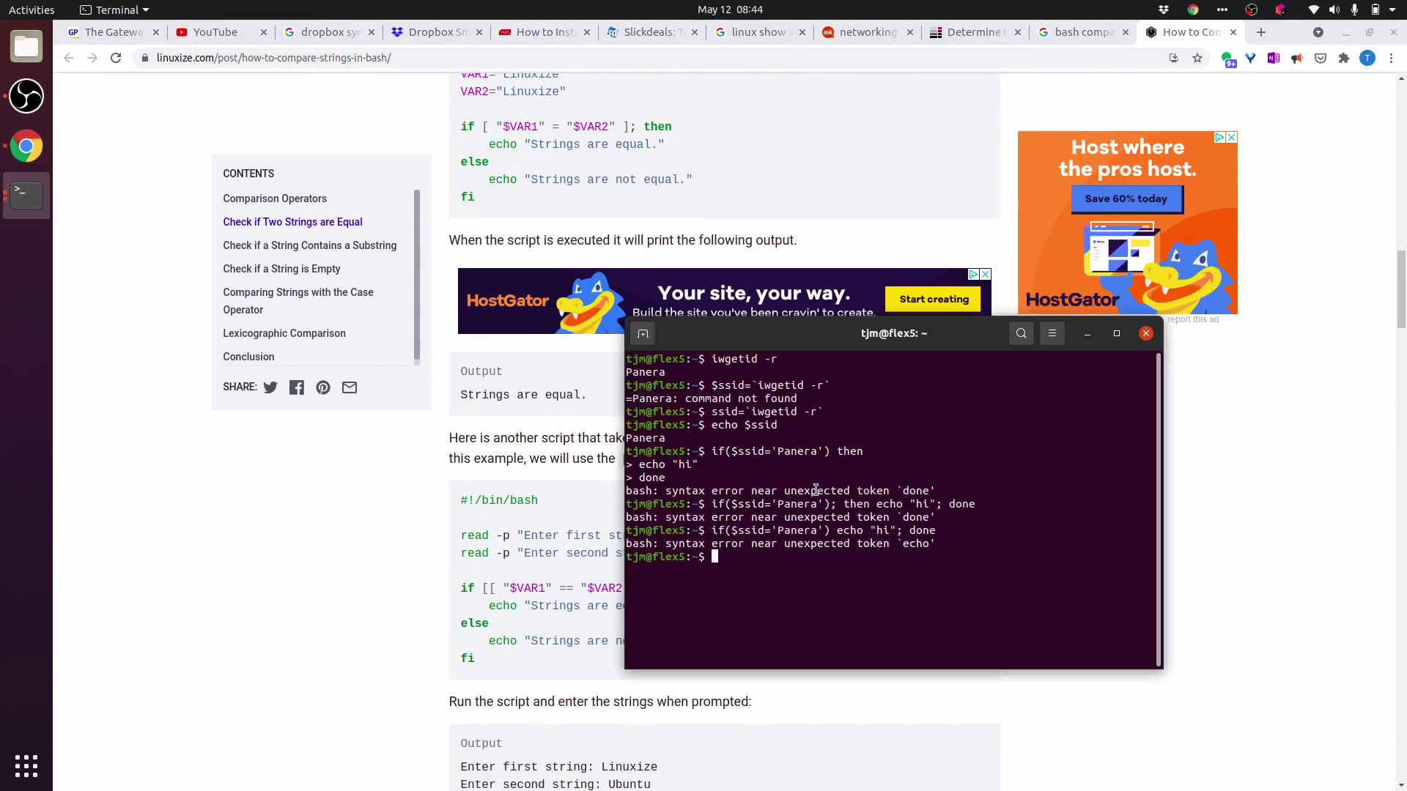
pyautogui.write('if [ "$ssid" = "Panera" ]; then')
pyautogui.press('Return')
pyautogui.write('echo "hi"')
pyautogui.press('Return')
pyautogui.write('fi')
pyautogui.press('Return')
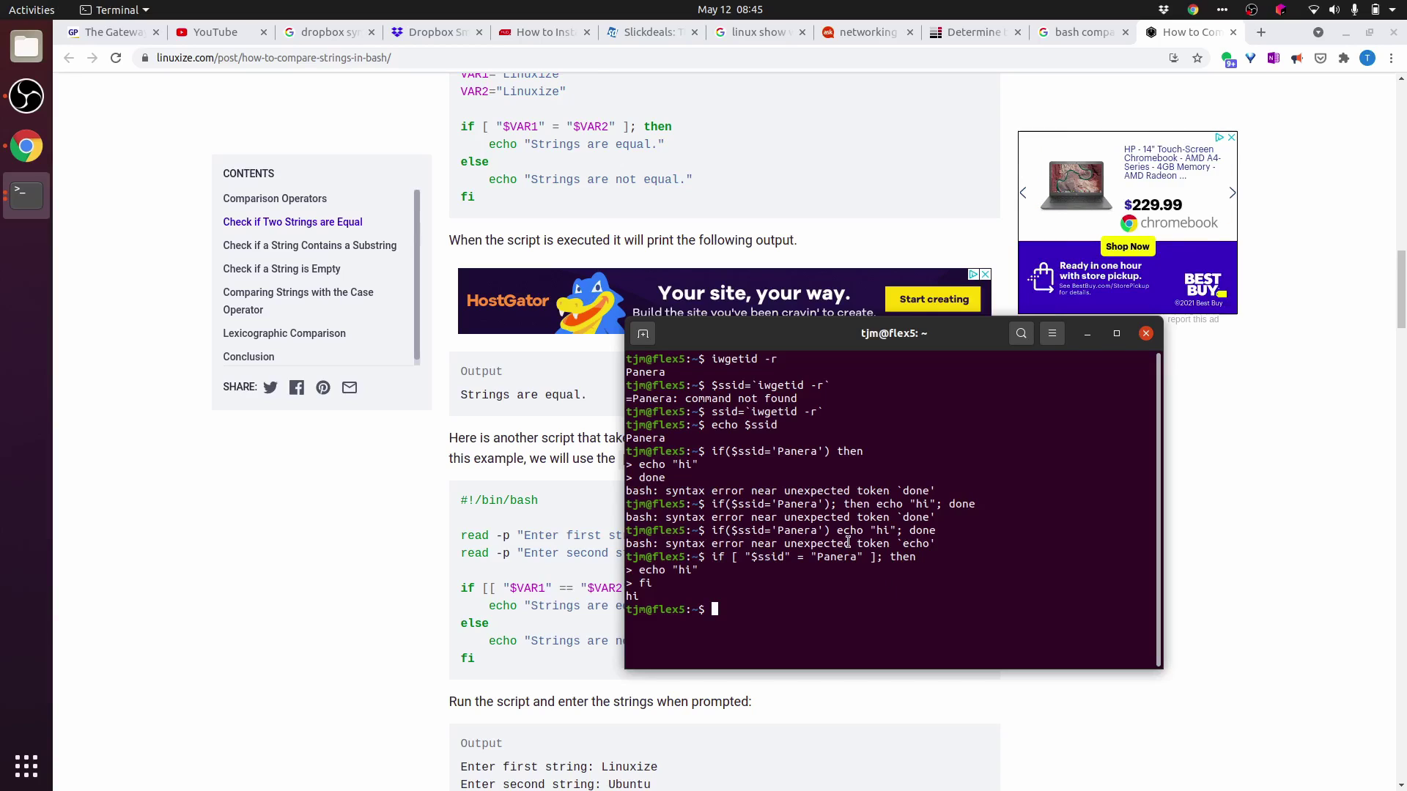
# Rerun the Panera if test with 'dropbox stop' in place of the echo
pyautogui.press('Up')
pyautogui.press('Left')
pyautogui.press('Left')
pyautogui.press('Left')
pyautogui.press('Left')
pyautogui.press('BackSpace')
pyautogui.press('BackSpace')
pyautogui.press('BackSpace')
pyautogui.press('BackSpace')
pyautogui.press('BackSpace')
pyautogui.press('BackSpace')
pyautogui.press('BackSpace')
pyautogui.press('BackSpace')
pyautogui.press('BackSpace')
pyautogui.write('dropbox stop')
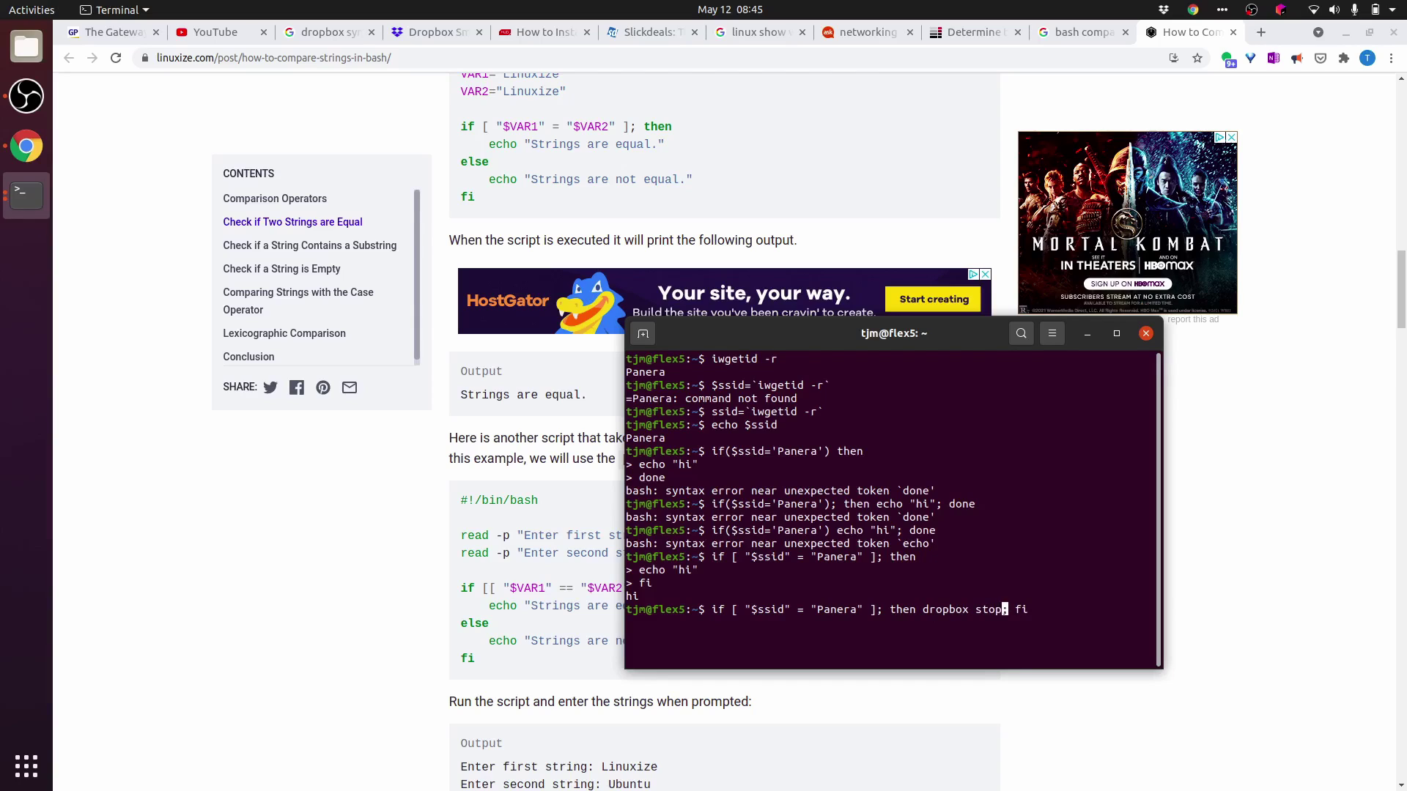
pyautogui.press('Return')
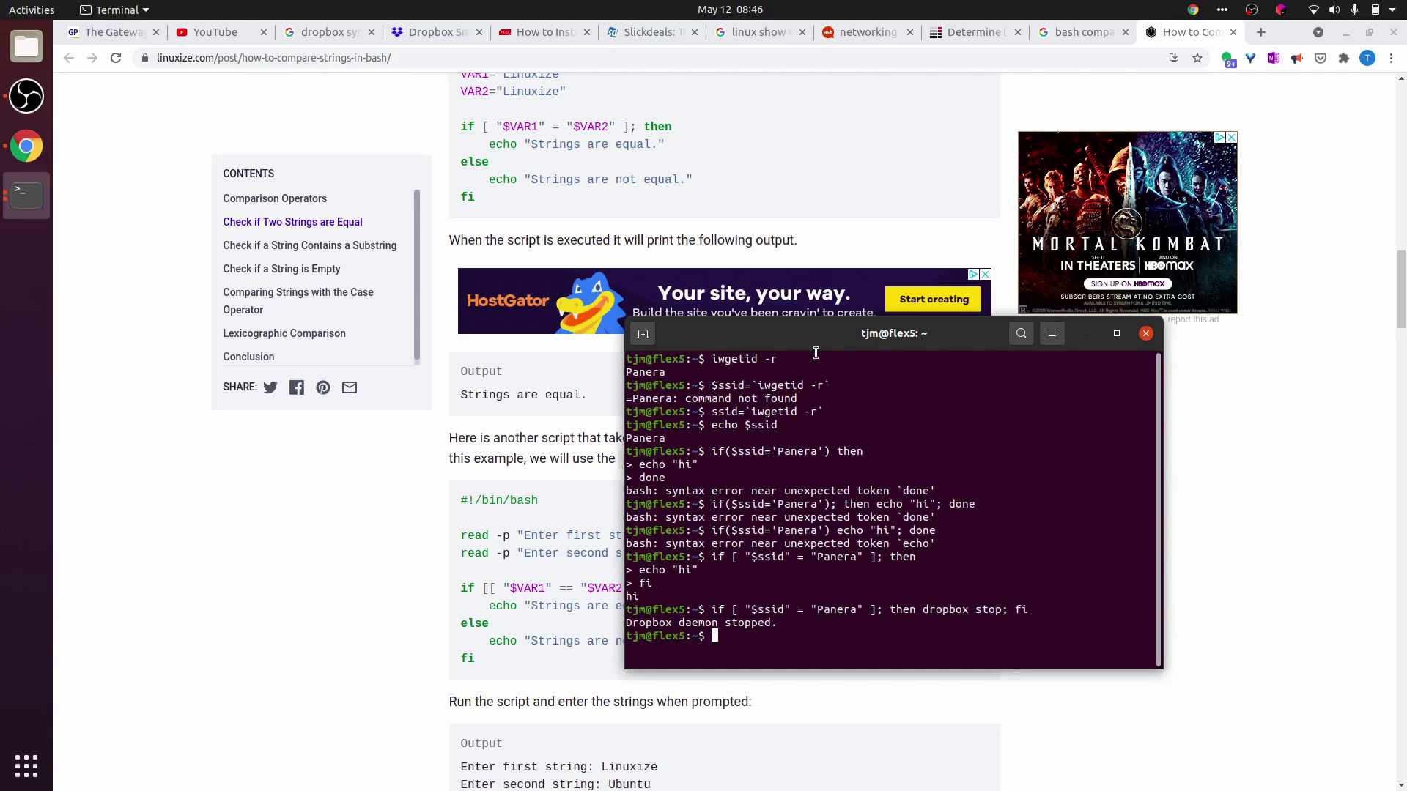
# Open a second terminal beside the first and briefly open the crontab with crontab -e
pyautogui.moveTo(839, 334); pyautogui.dragTo(530, 123)
pyautogui.hotkey('ctrl', 'shift', 'n')
pyautogui.moveTo(872, 375); pyautogui.dragTo(841, 430)
pyautogui.write('crontab -e')
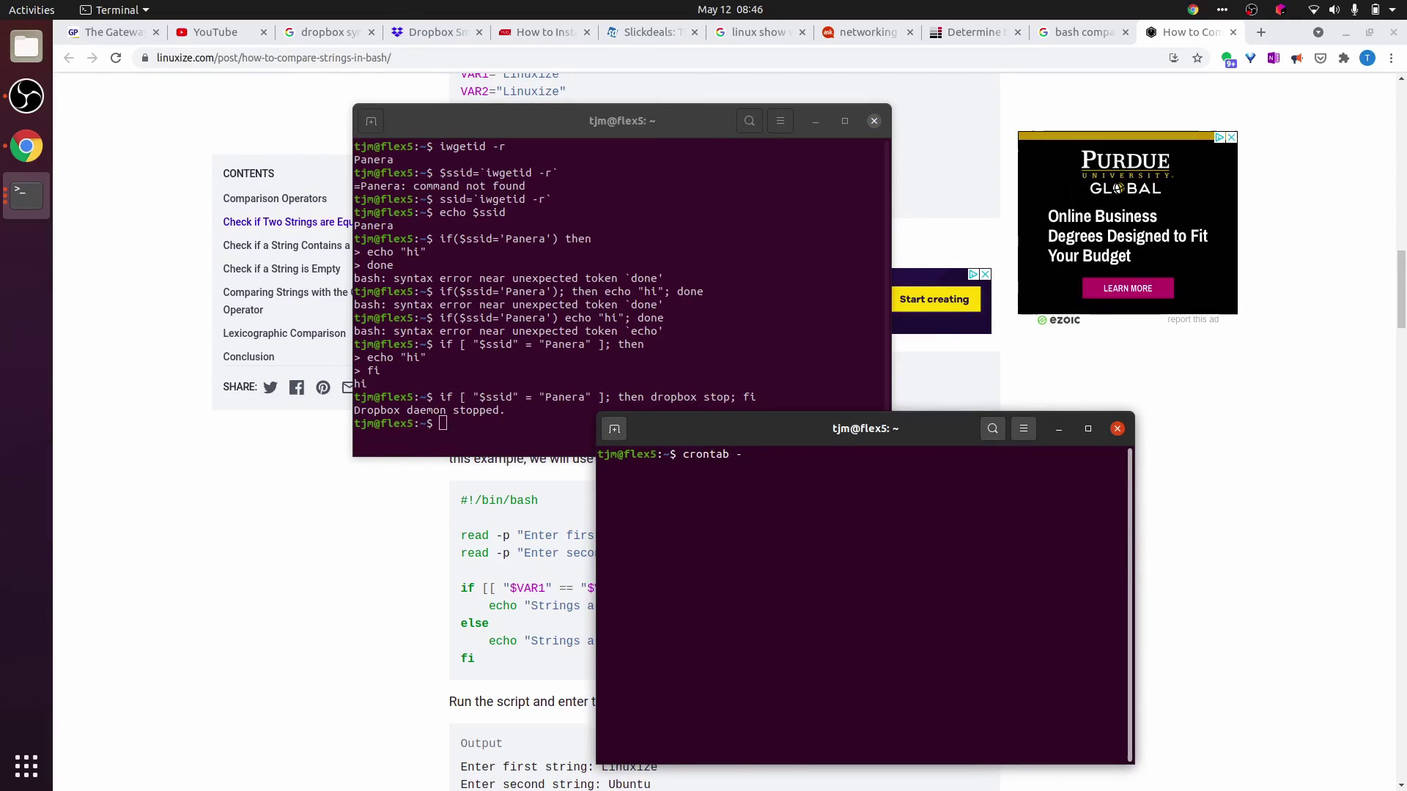
pyautogui.press('Return')
pyautogui.press('Return')
pyautogui.hotkey('ctrl', 'x')
# Rewrite the Panera test to use the live iwgetid -r output, restart Dropbox, and rerun the test
pyautogui.hotkey('alt', '`')
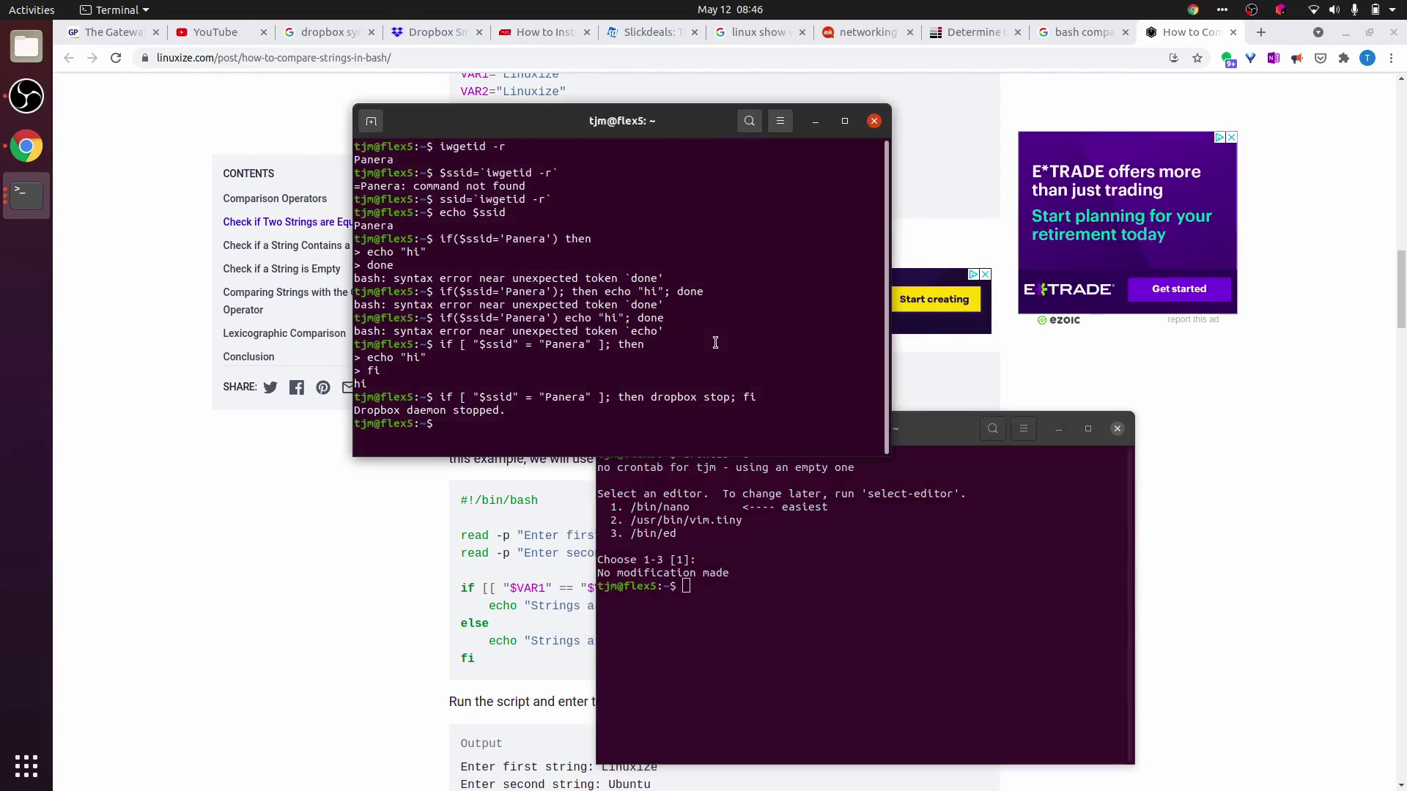
pyautogui.press('Up')
pyautogui.press('Left')
pyautogui.press('Left')
pyautogui.press('Left')
pyautogui.press('Left')
pyautogui.press('Left')
pyautogui.press('Left')
pyautogui.press('Left')
pyautogui.press('Left')
pyautogui.press('Left')
pyautogui.press('Left')
pyautogui.press('Left')
pyautogui.press('Left')
pyautogui.press('Left')
pyautogui.press('Left')
pyautogui.press('Left')
pyautogui.press('Left')
pyautogui.press('Left')
pyautogui.press('Left')
pyautogui.press('Left')
pyautogui.press('Left')
pyautogui.press('BackSpace')
pyautogui.press('BackSpace')
pyautogui.press('BackSpace')
pyautogui.press('BackSpace')
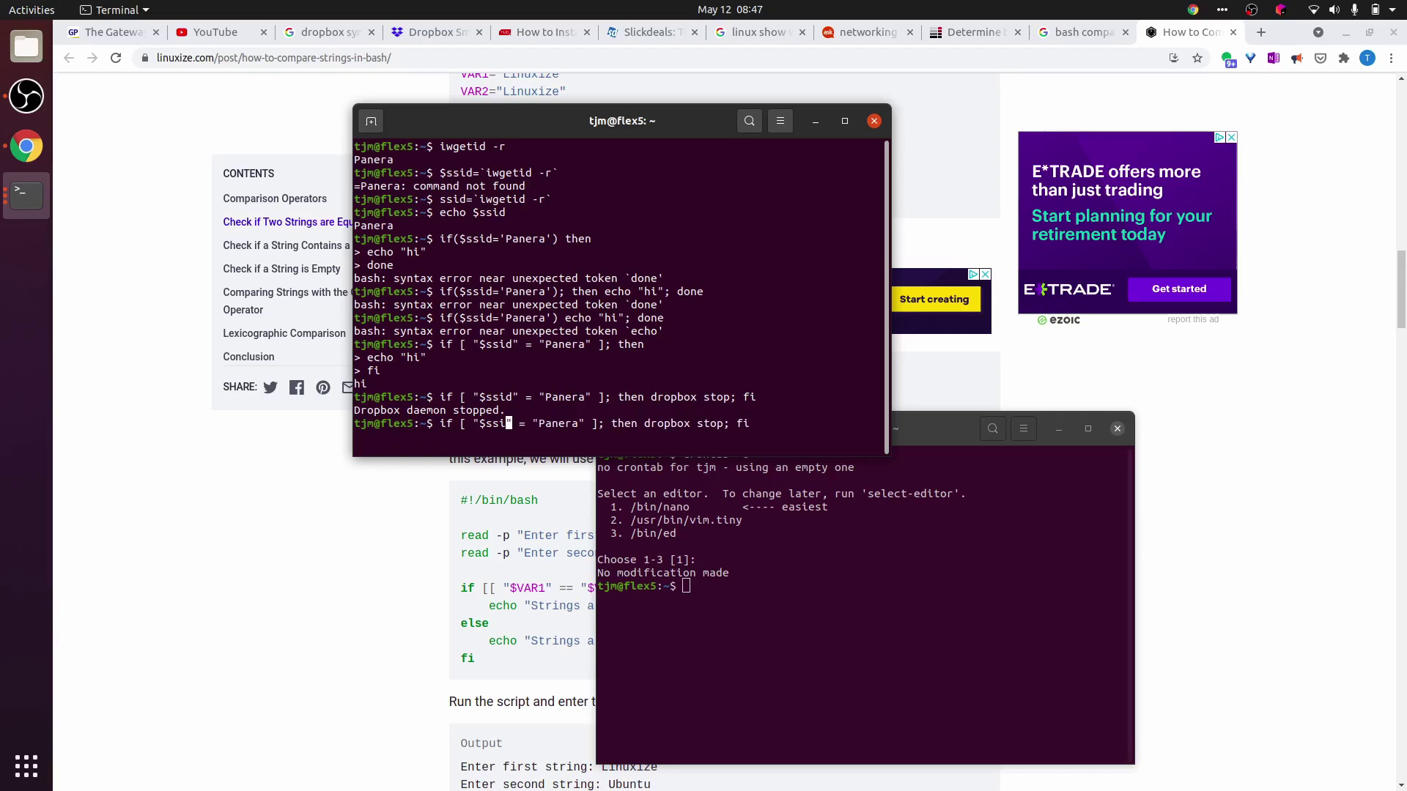
pyautogui.write('(iwgetid -r)')
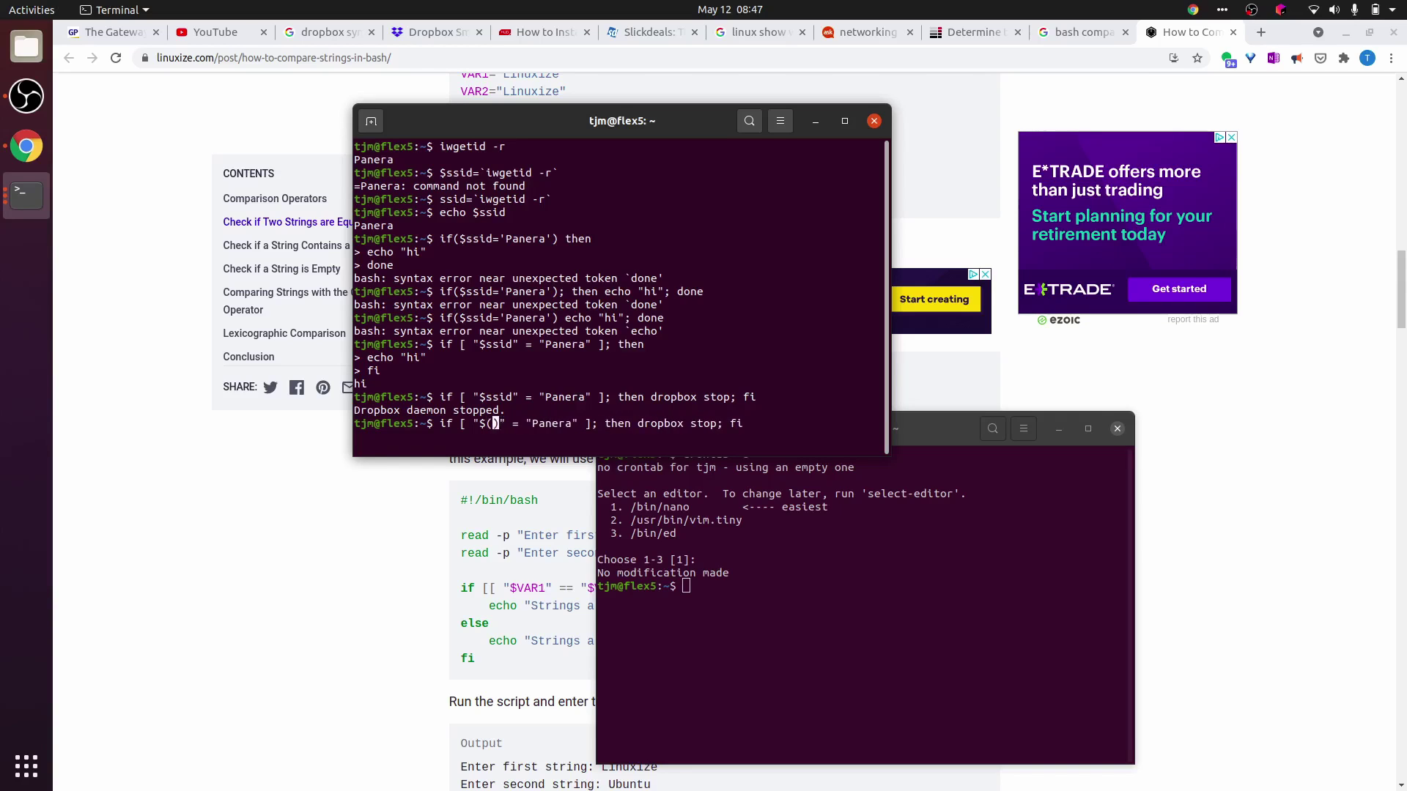
pyautogui.hotkey('alt', '`')
pyautogui.write('dropbox start')
pyautogui.press('Return')
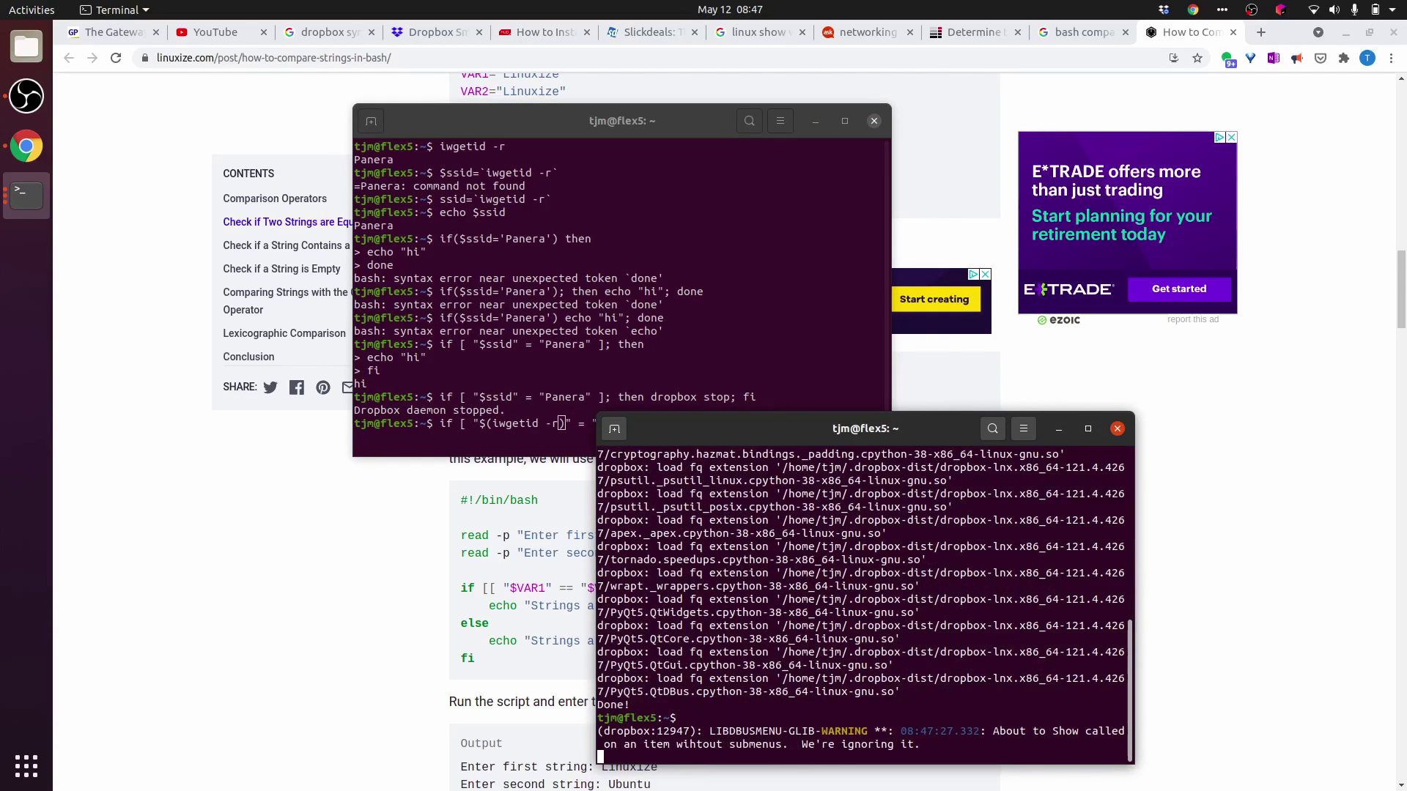
pyautogui.hotkey('alt', '`')
pyautogui.press('Return')
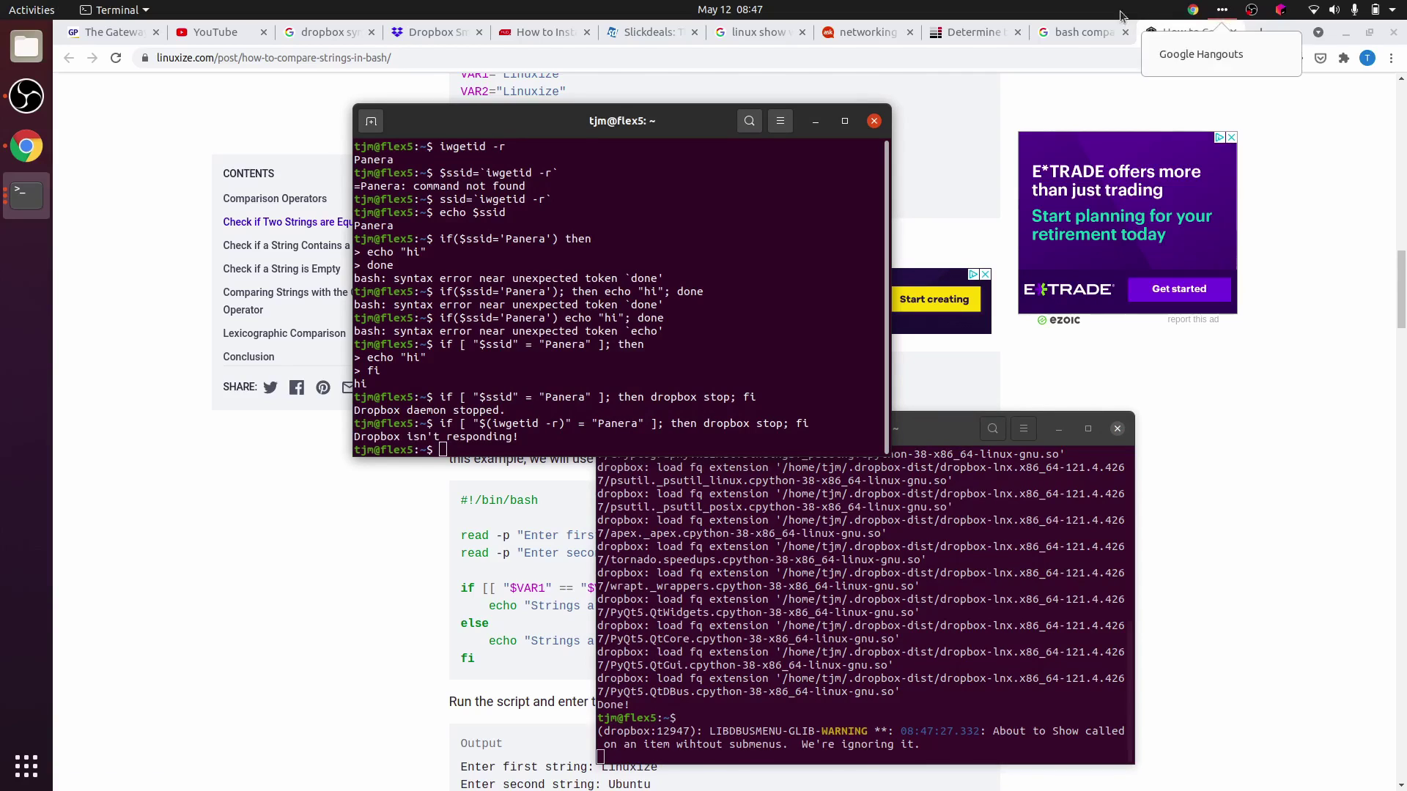
pyautogui.hotkey('alt', '`')
pyautogui.hotkey('alt', '`')
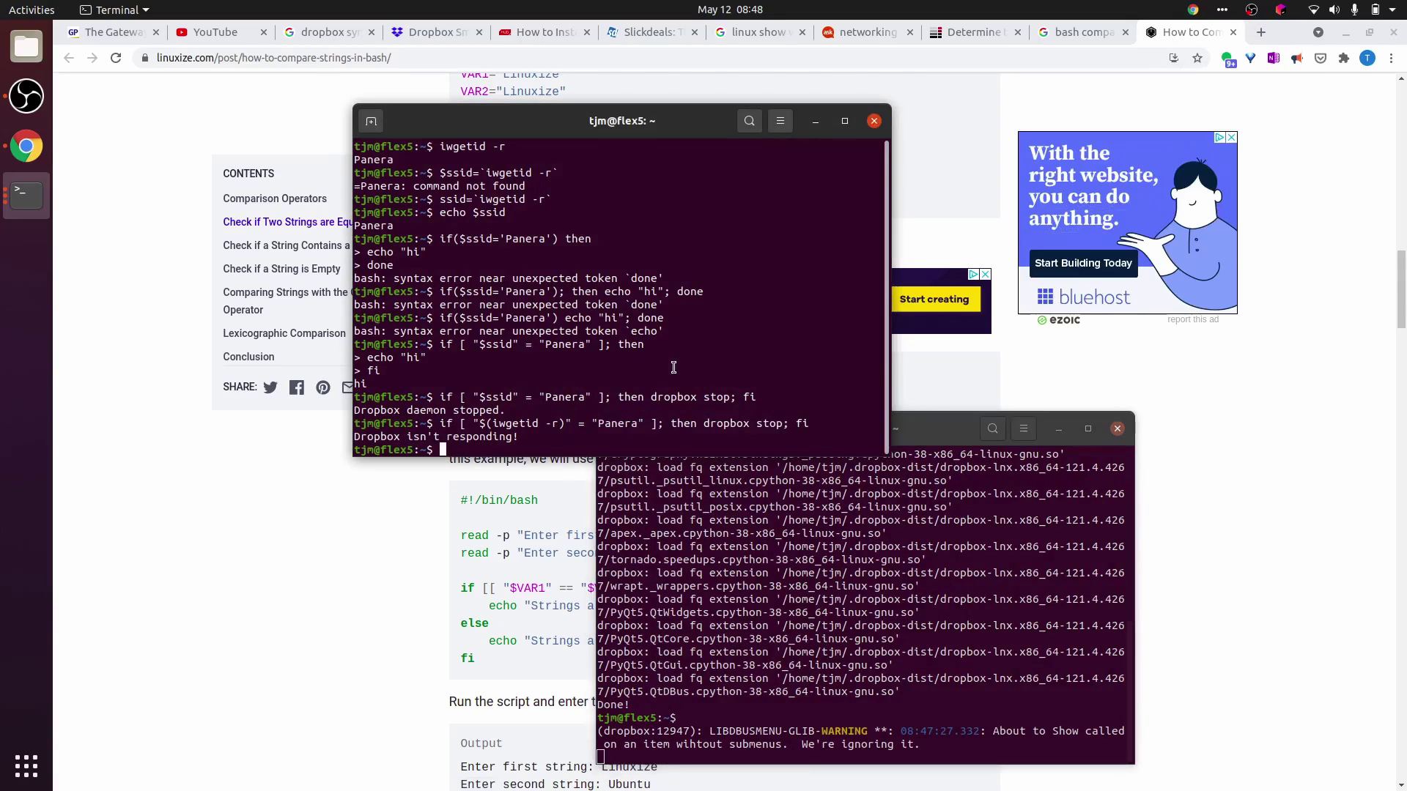
pyautogui.hotkey('alt', '`')
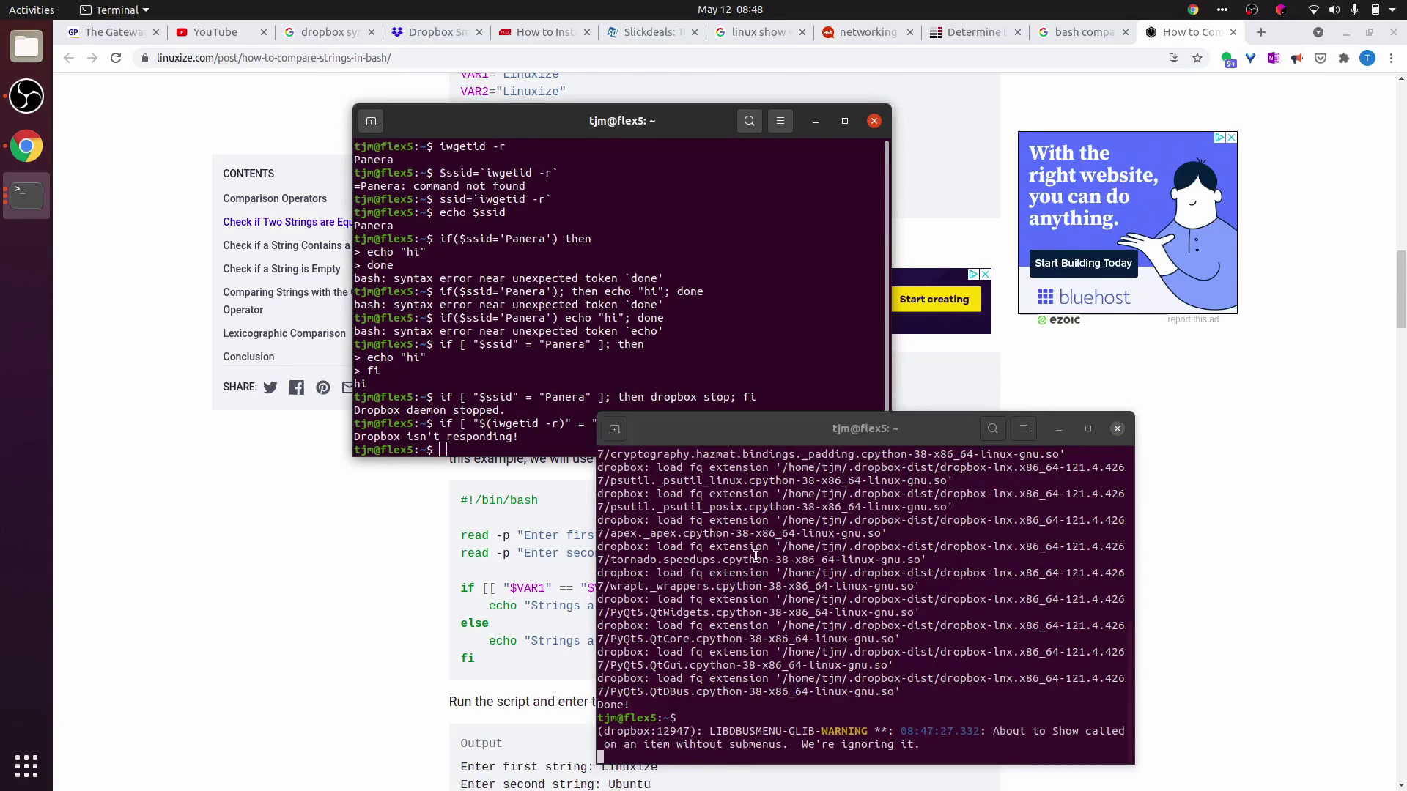
# Begin an every-minute '* * * * *' crontab line, checking the schedule syntax on crontab.guru
pyautogui.write('crontab -e')
pyautogui.press('Return')
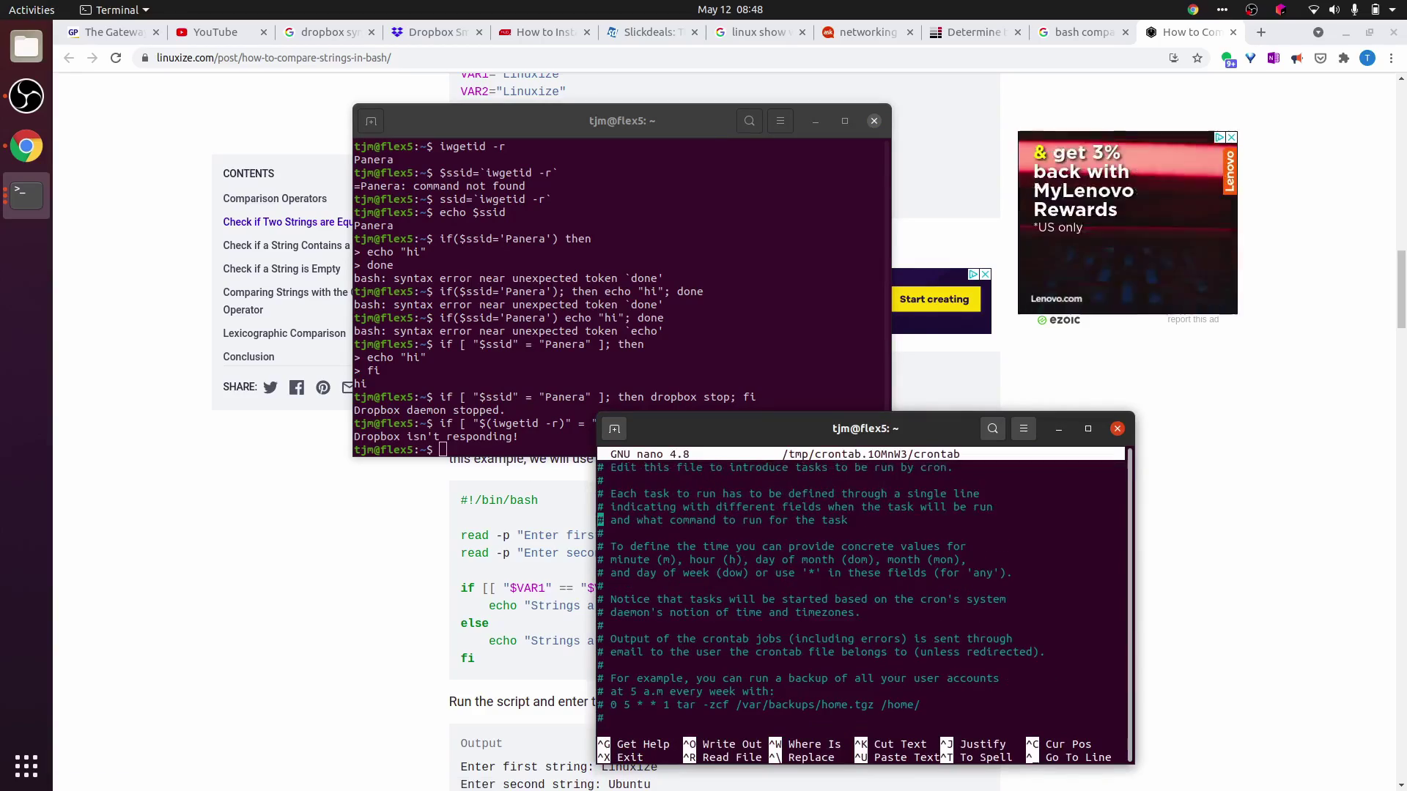
pyautogui.click(1260, 32)
pyautogui.write('crontab.guru/every-5-minutes')
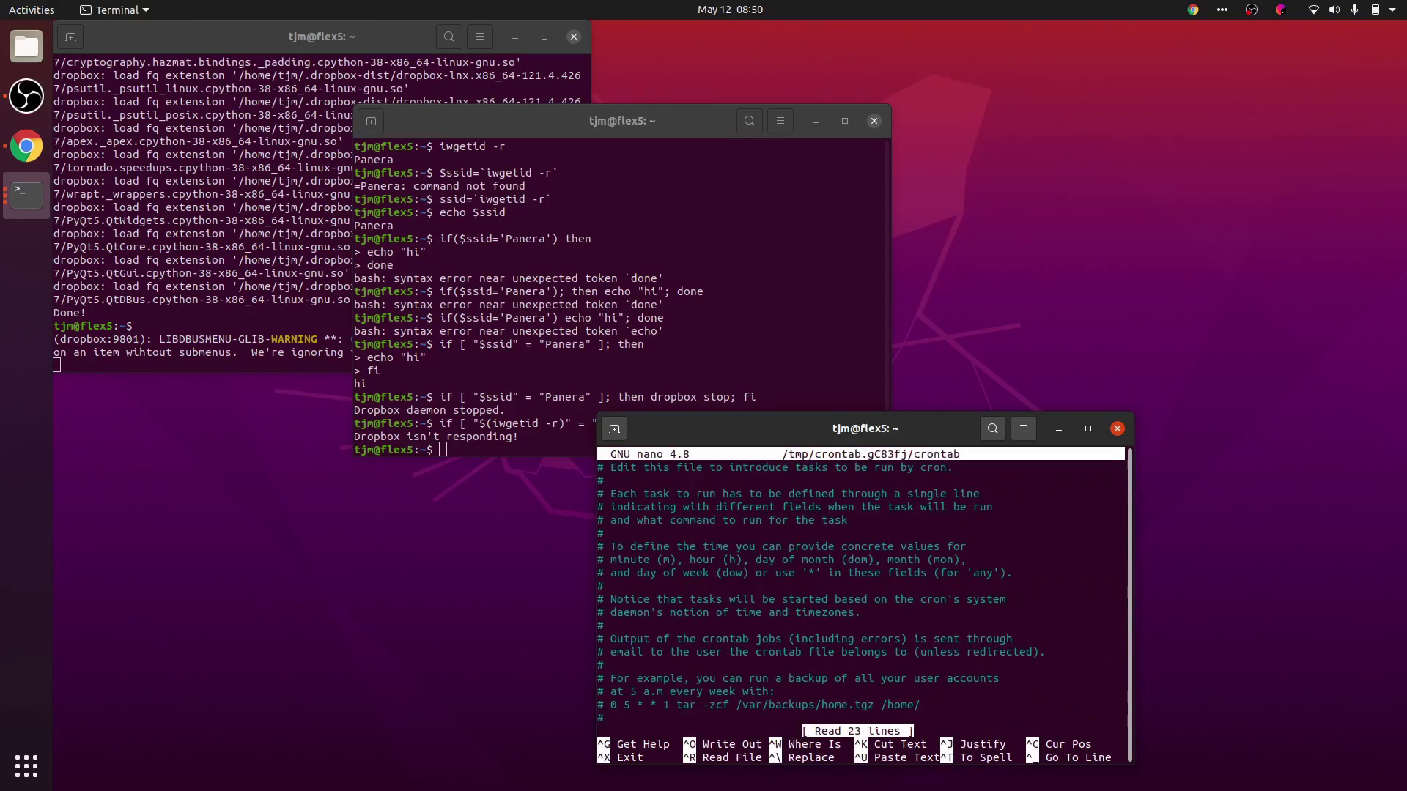
pyautogui.press('Down')
pyautogui.press('Down')
pyautogui.press('Down')
pyautogui.press('Down')
pyautogui.write('* * * * *')
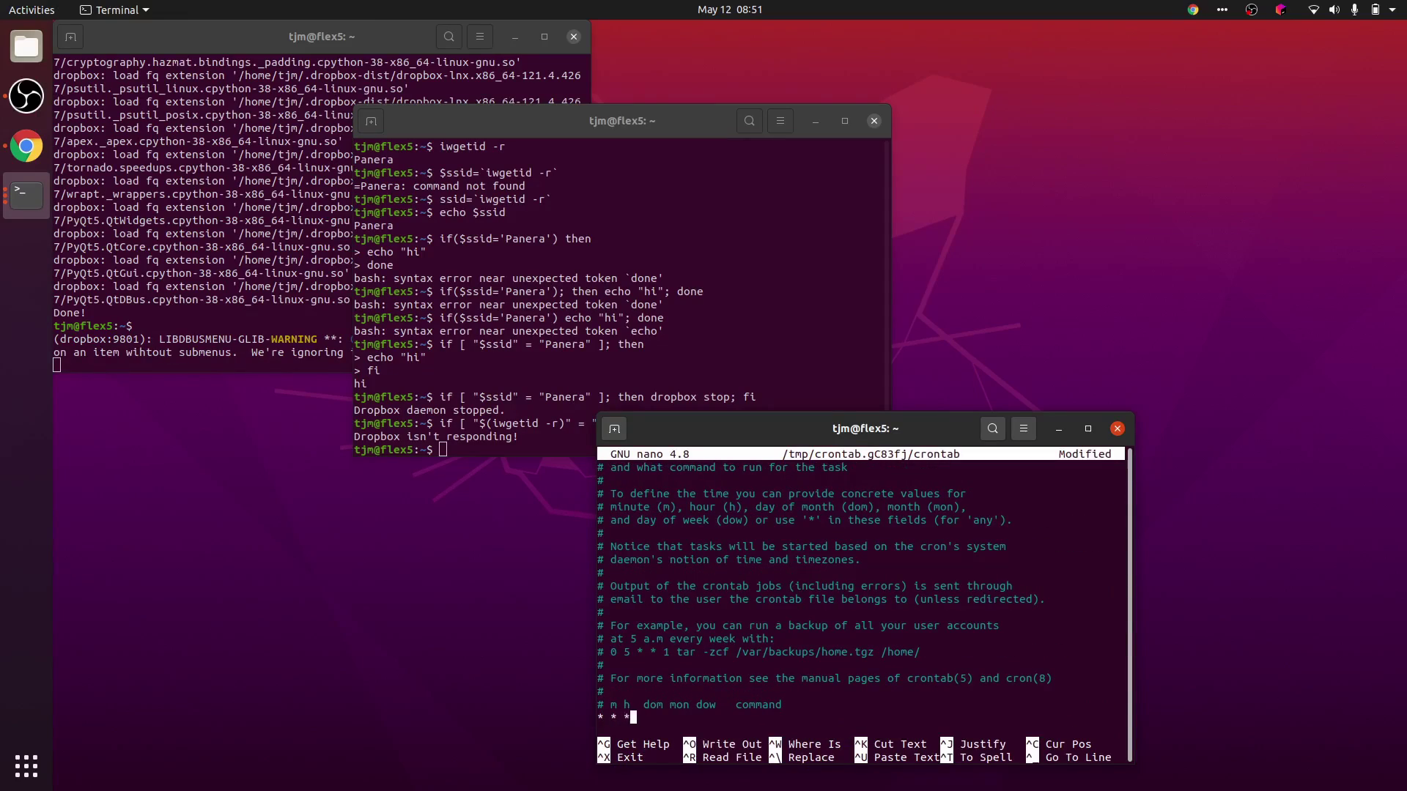
# Paste the Panera 'dropbox stop' command after the schedule, save, and list the crontab
pyautogui.click(638, 398)
pyautogui.moveTo(439, 396); pyautogui.dragTo(756, 396)
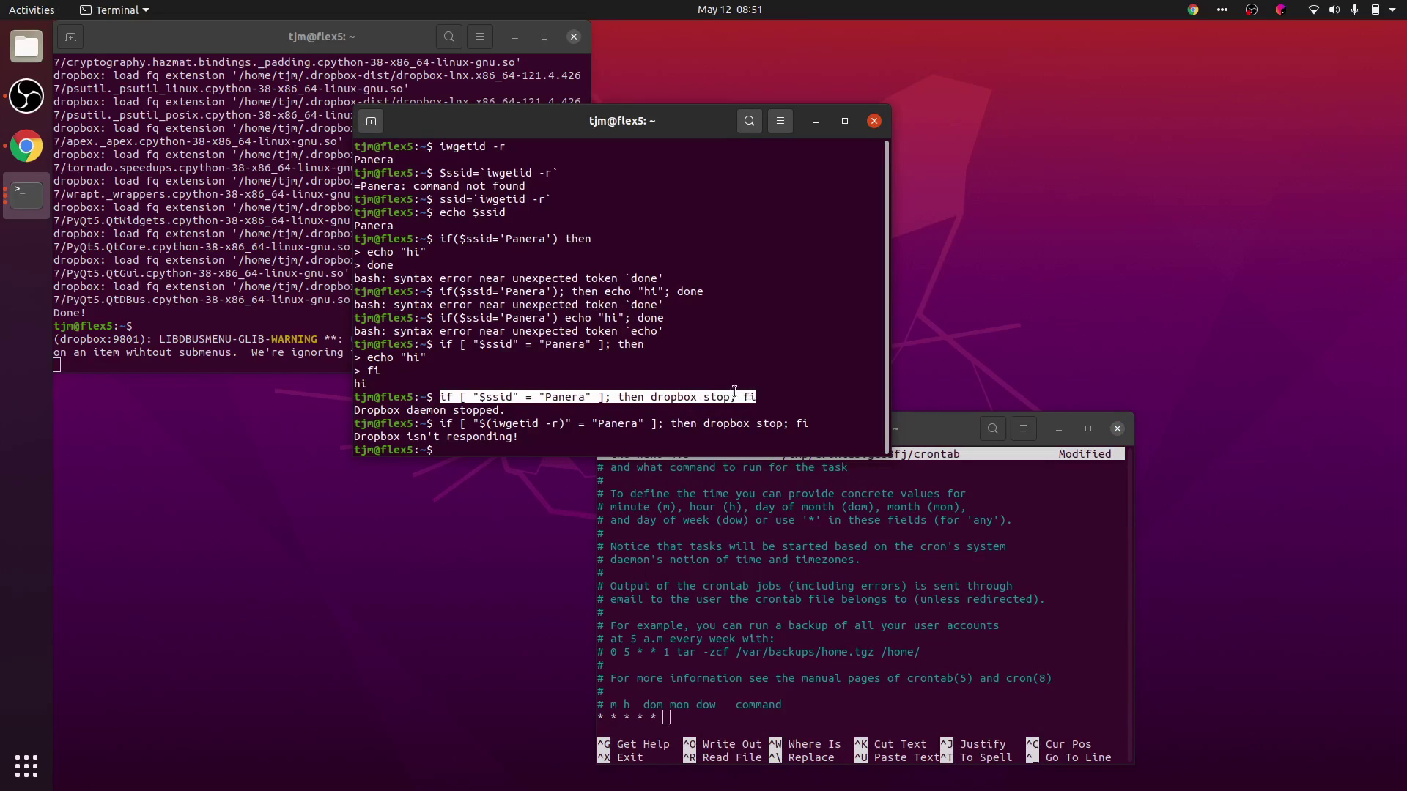
pyautogui.rightClick(699, 394)
pyautogui.click(732, 407)
pyautogui.rightClick(809, 580)
pyautogui.click(854, 643)
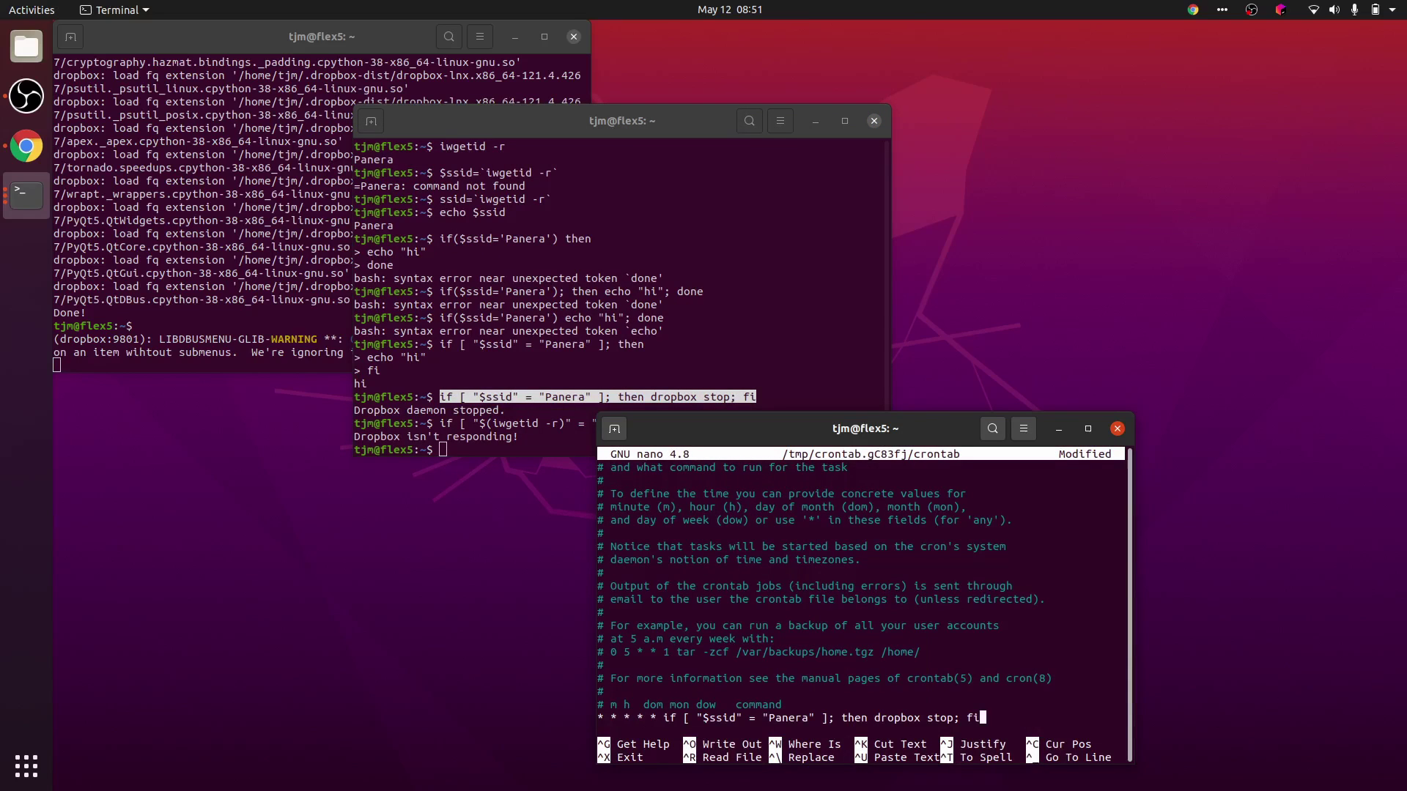
pyautogui.hotkey('ctrl', 'x')
pyautogui.write('ntab -l')
pyautogui.press('Return')
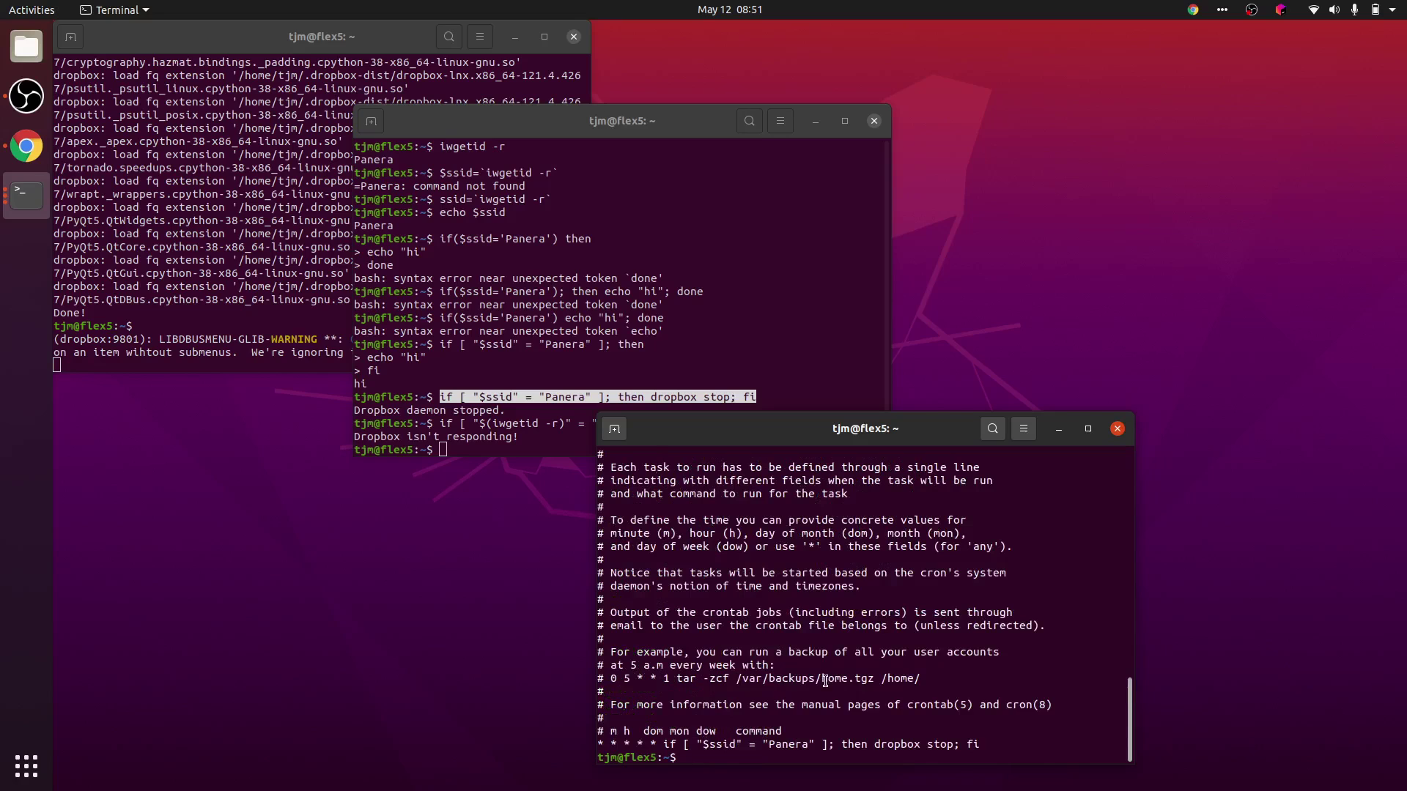
# Restart Dropbox and put $(iwgetid -r) in place of $ssid in the cron line
pyautogui.write('dropbox start')
pyautogui.press('Return')
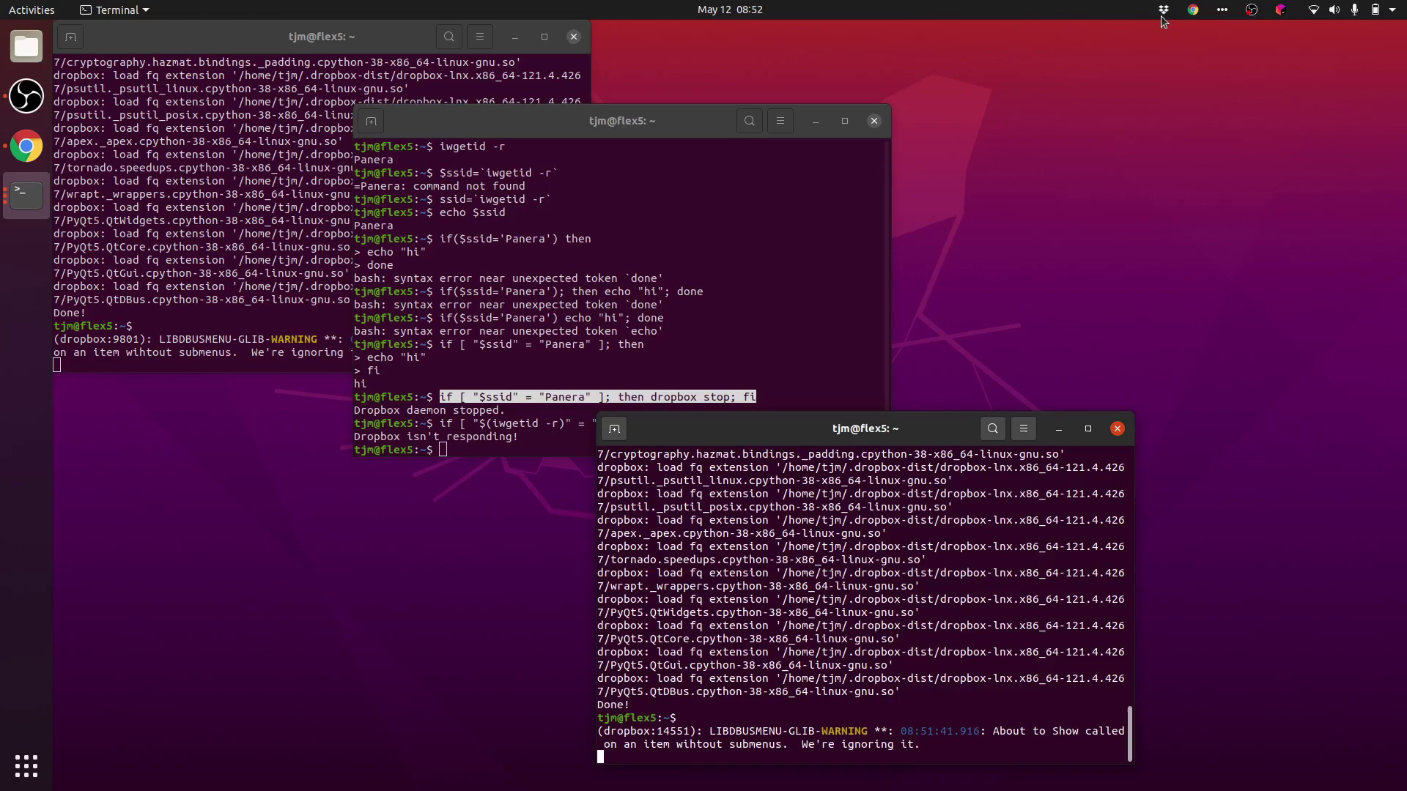
pyautogui.click(830, 309)
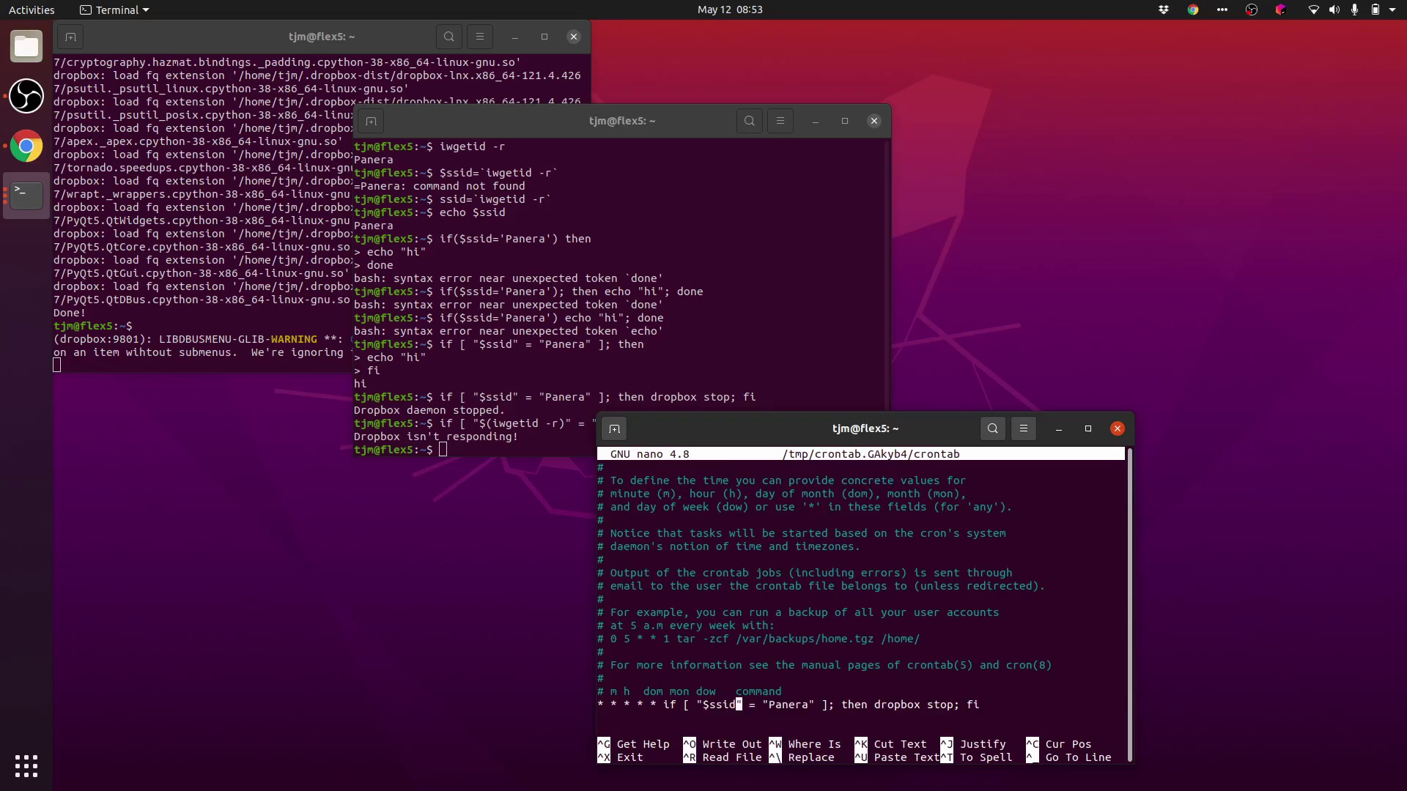
pyautogui.write('$(iwgetid -r)')
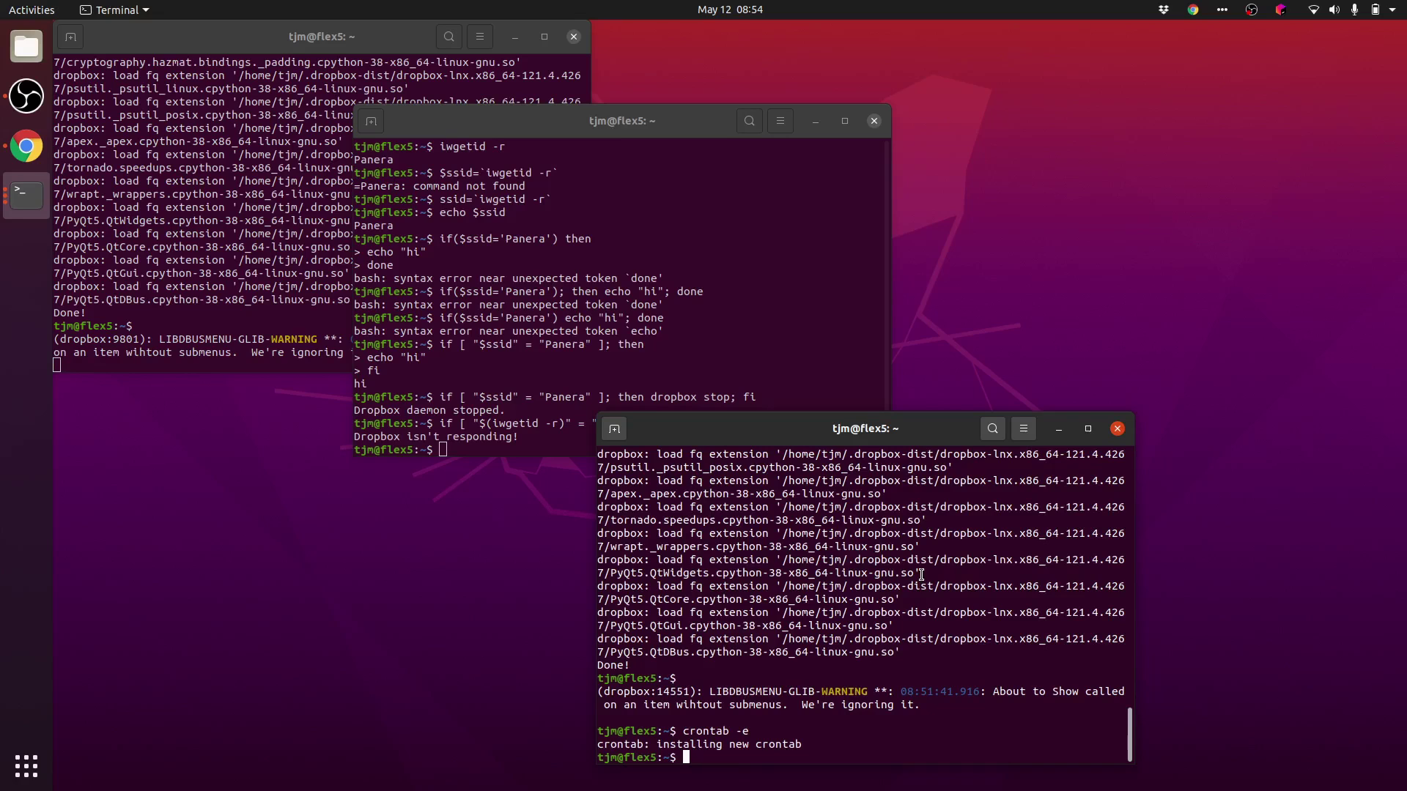
# Write the Panera check script in gedit and save it as stop.db.hotspot.sh in ~/bin
pyautogui.write('gedit ~/bin/stopdb.hotspot.sh')
pyautogui.press('Return')
pyautogui.write('#!/usr/bin/bash')
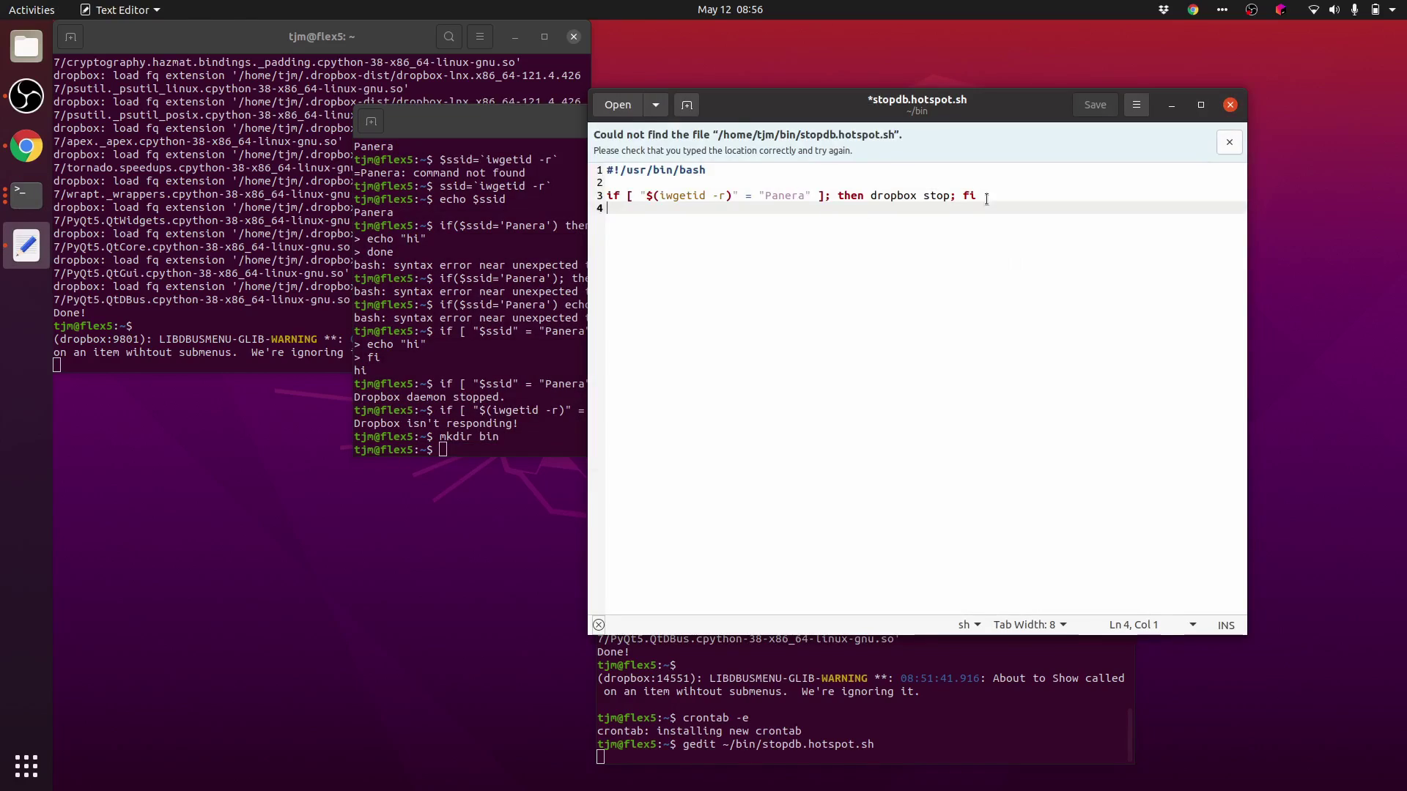
pyautogui.hotkey('ctrl', 's')
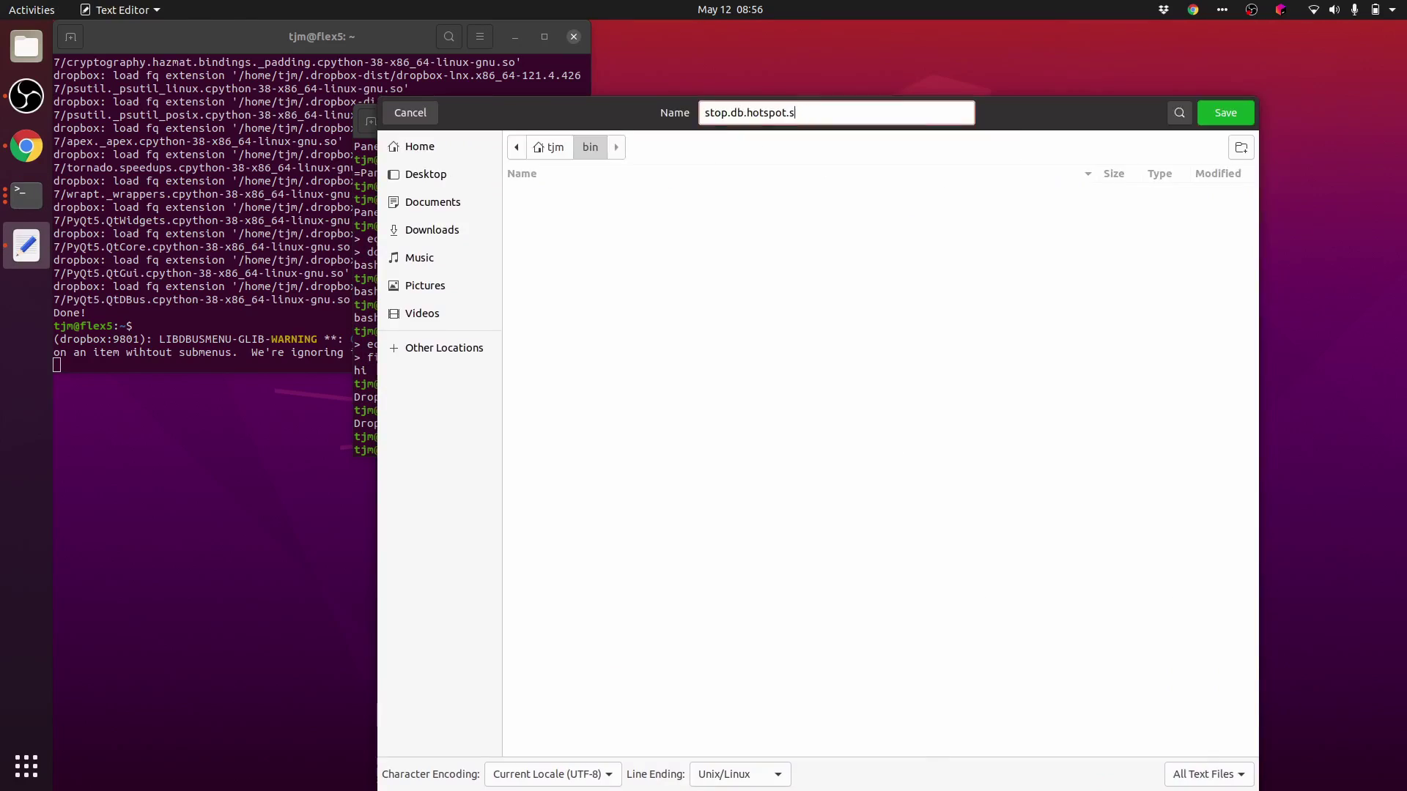
pyautogui.press('Return')
# In ~/bin, make stop.db.hotspot.sh executable with chmod u+x and run it
pyautogui.click(365, 245)
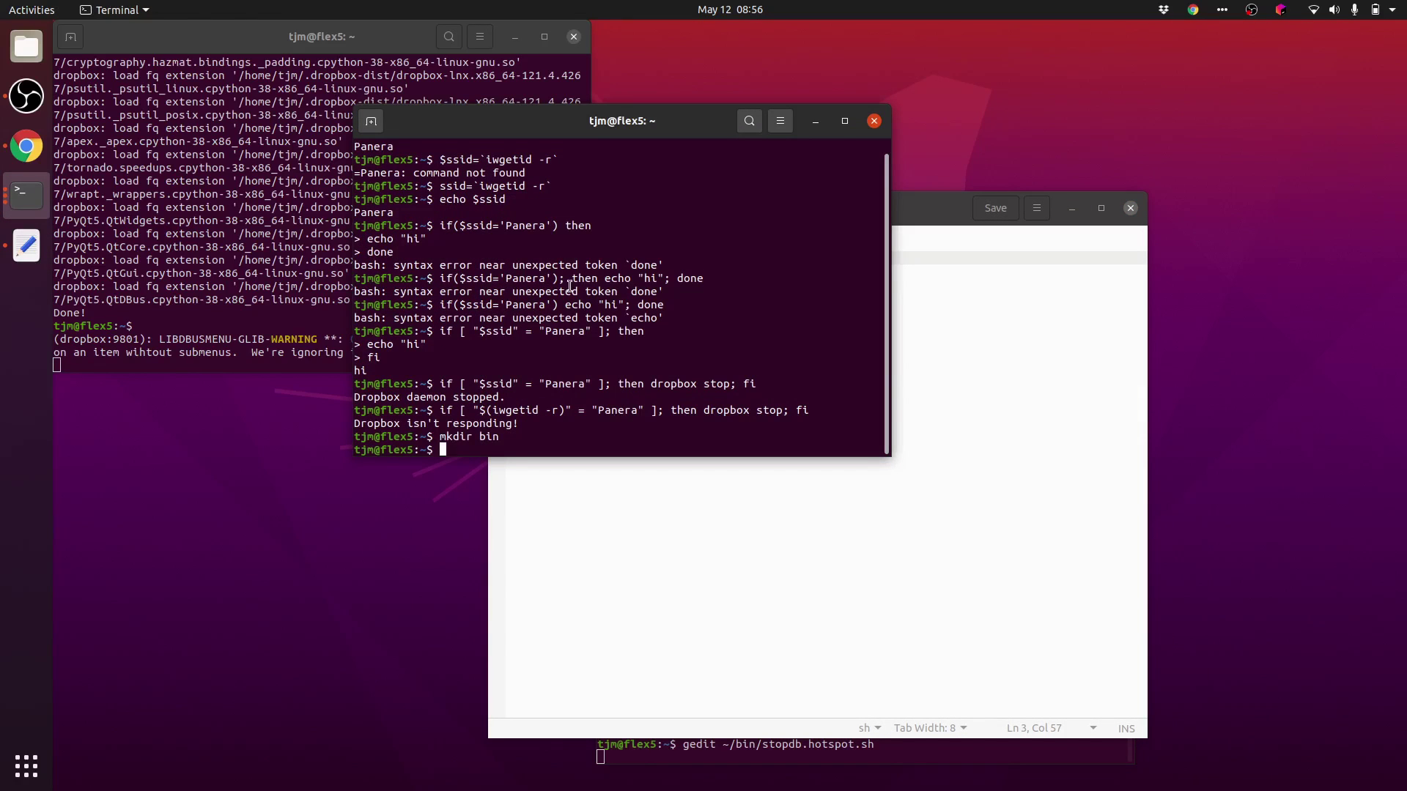
pyautogui.write('cd bin')
pyautogui.press('Return')
pyautogui.write('chmod u+x stop.db.hotspot.sh')
pyautogui.press('Return')
pyautogui.write('./s')
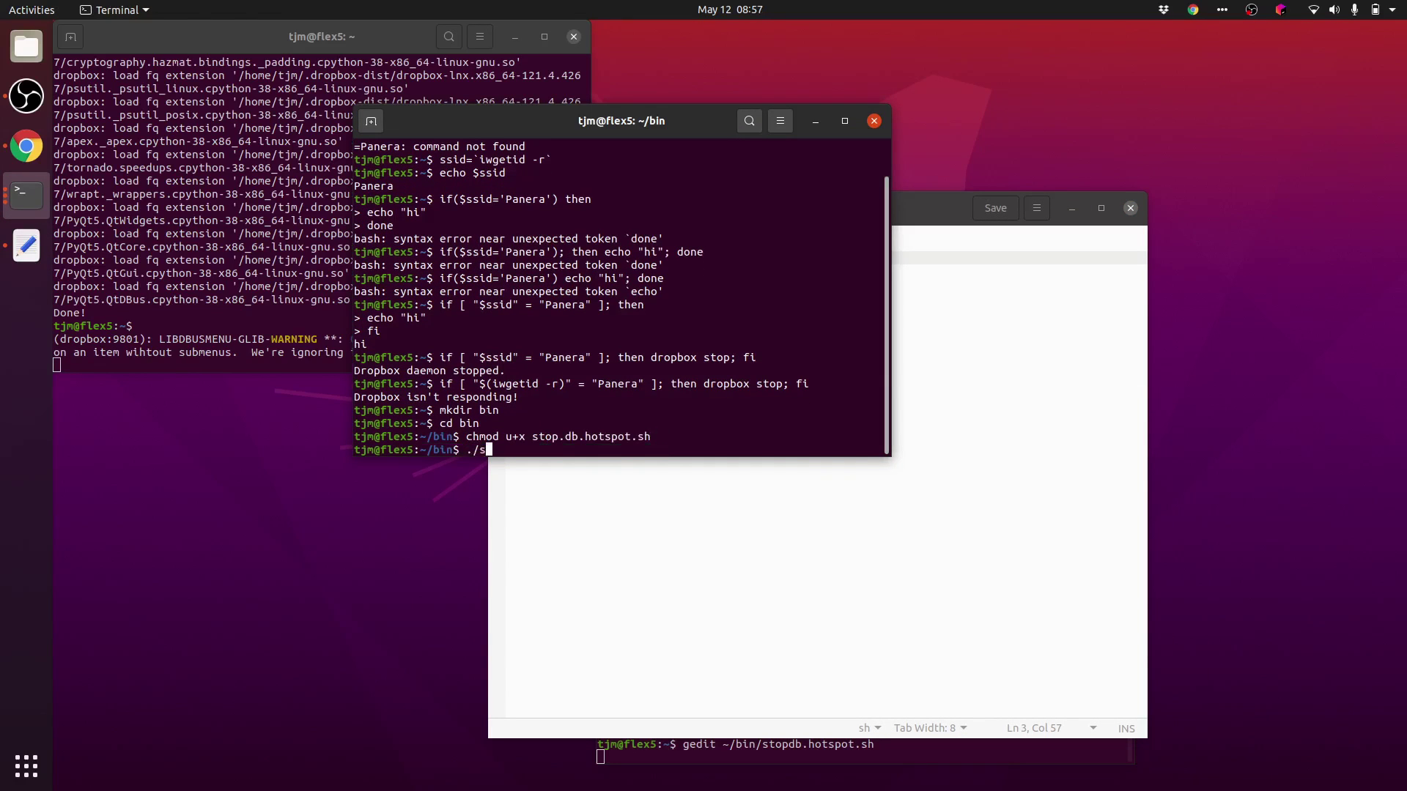
pyautogui.write('top')
pyautogui.press('Tab')
pyautogui.press('Return')
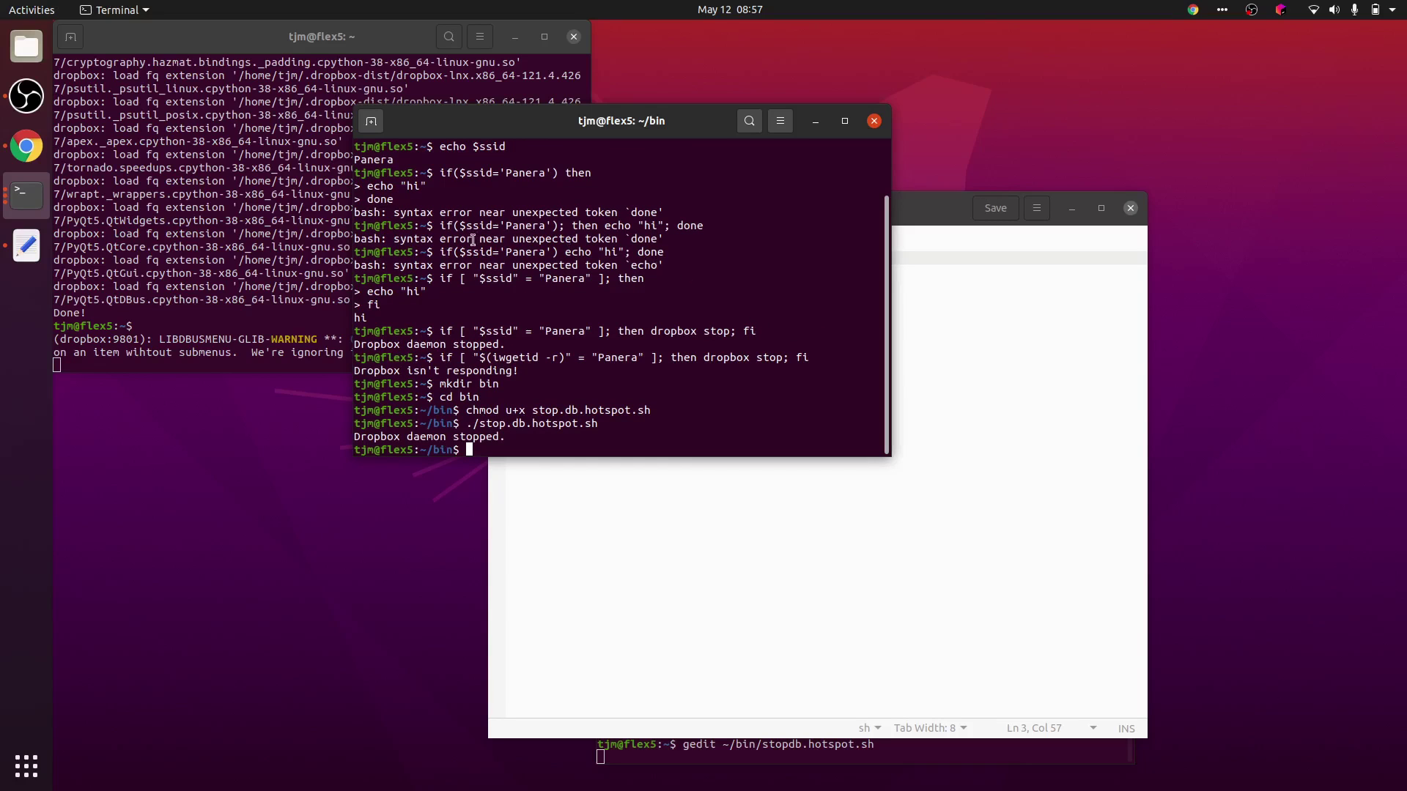
# Point the every-minute cron line at the full /home path of bin/stop.db.hotspot.sh and install it
pyautogui.moveTo(297, 36); pyautogui.dragTo(776, 244)
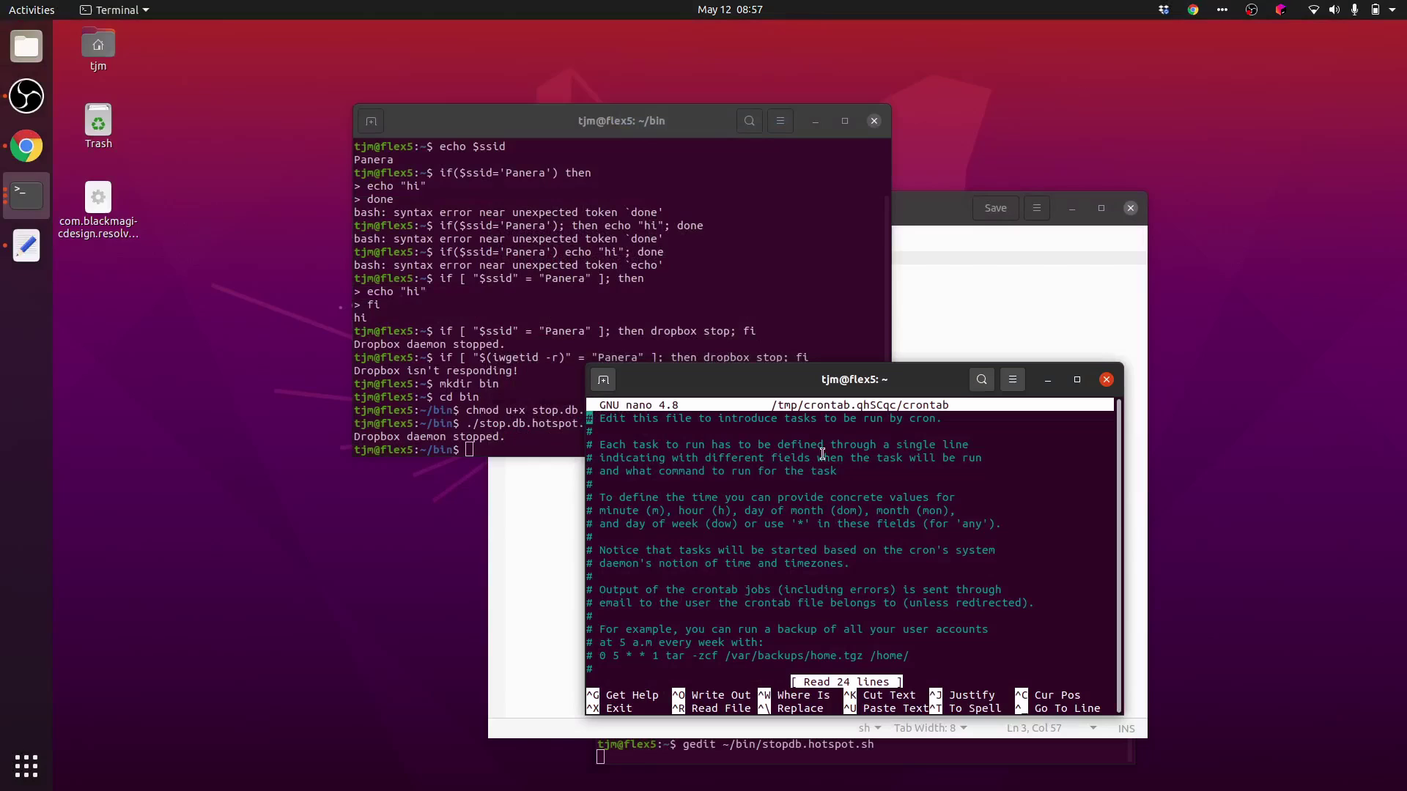
pyautogui.hotkey('ctrl', 'End')
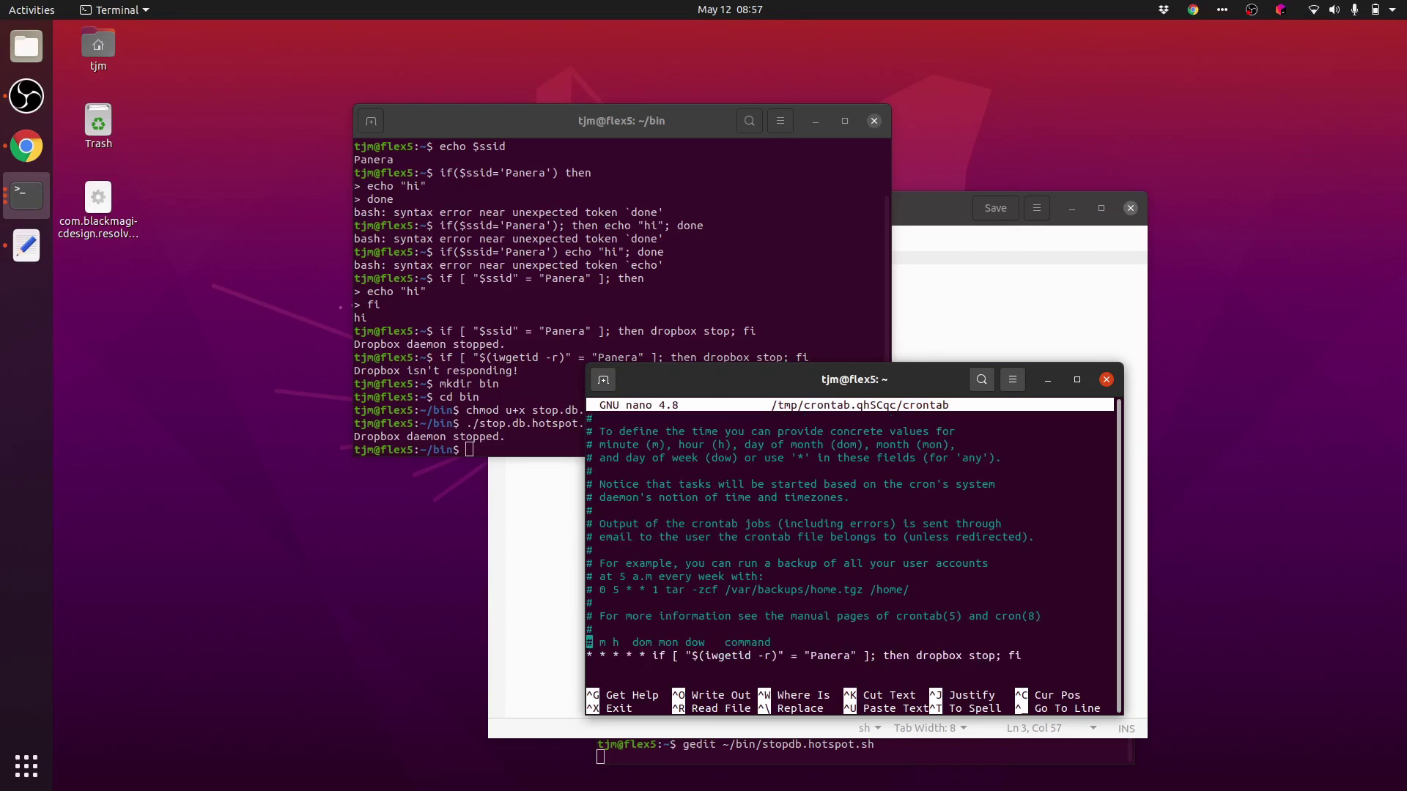
pyautogui.press('BackSpace')
pyautogui.press('BackSpace')
pyautogui.press('BackSpace')
pyautogui.press('BackSpace')
pyautogui.press('BackSpace')
pyautogui.press('BackSpace')
pyautogui.press('BackSpace')
pyautogui.press('BackSpace')
pyautogui.press('BackSpace')
pyautogui.press('BackSpace')
pyautogui.press('BackSpace')
pyautogui.press('BackSpace')
pyautogui.press('BackSpace')
pyautogui.press('BackSpace')
pyautogui.press('BackSpace')
pyautogui.press('BackSpace')
pyautogui.press('BackSpace')
pyautogui.press('BackSpace')
pyautogui.press('BackSpace')
pyautogui.press('BackSpace')
pyautogui.write('/home/')
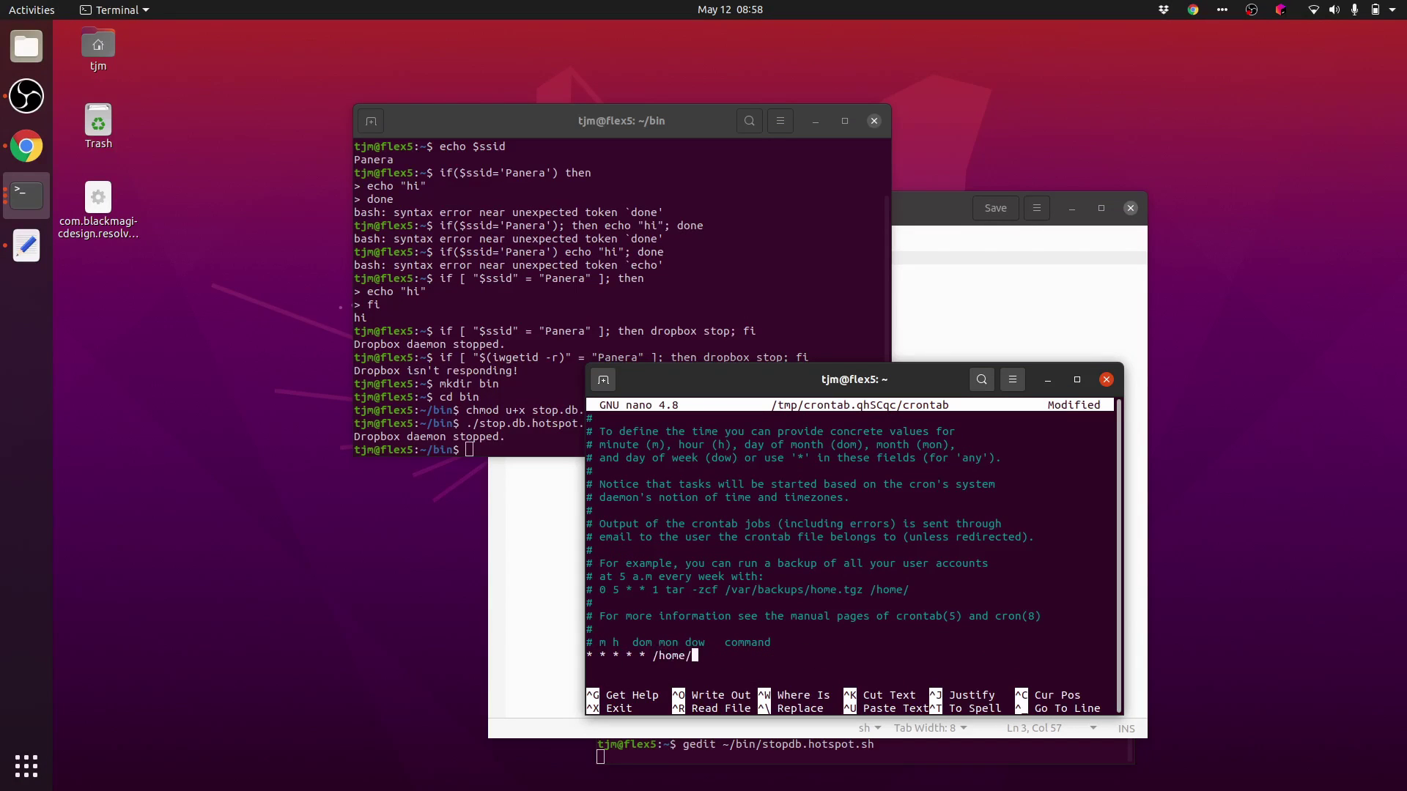
pyautogui.write('tjm/bin/stop.db.hotspot.sh')
pyautogui.hotkey('ctrl', 'x')
pyautogui.press('y')
pyautogui.press('Return')
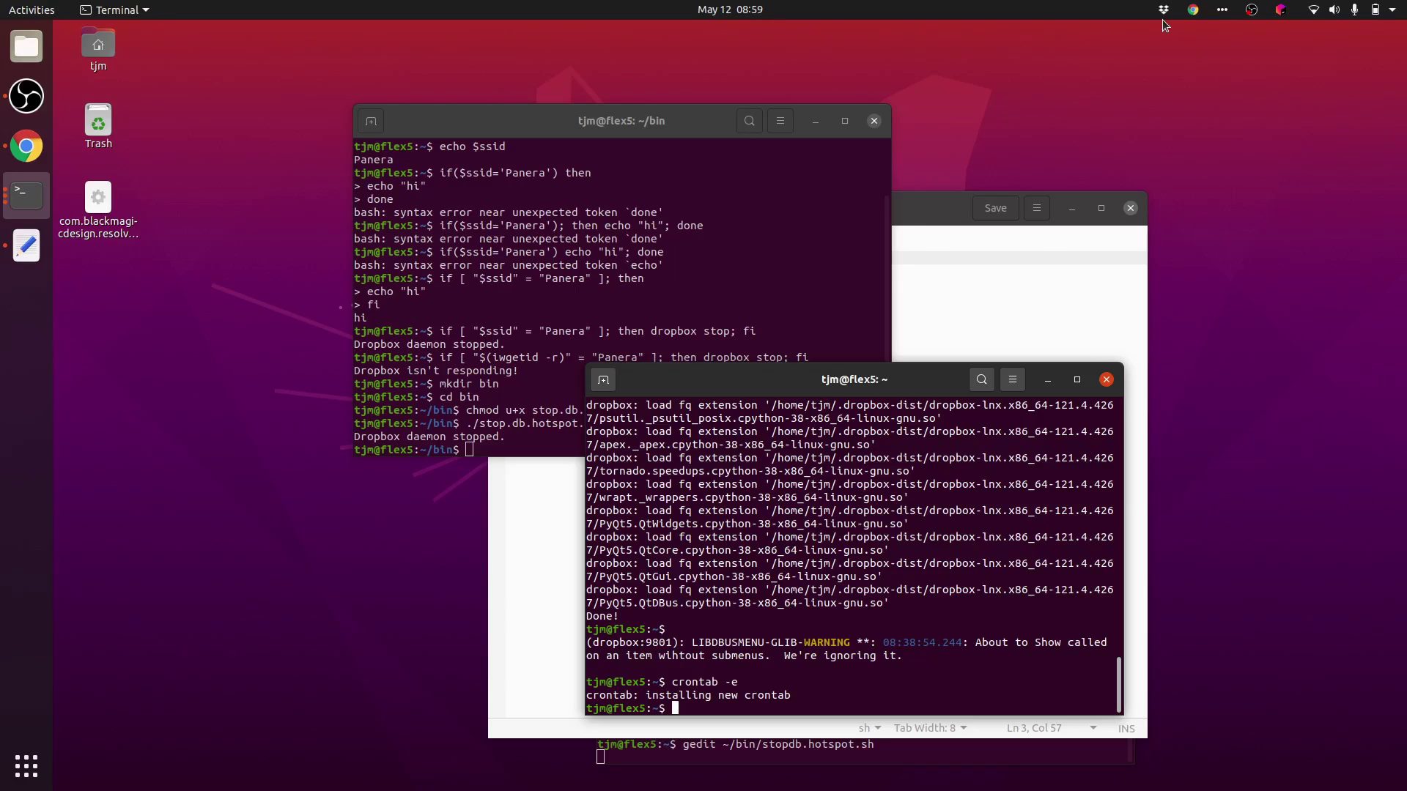
# Search Google for cron logs and cron privileges, reading the Ask Ubuntu answers
pyautogui.click(948, 308)
pyautogui.click(27, 146)
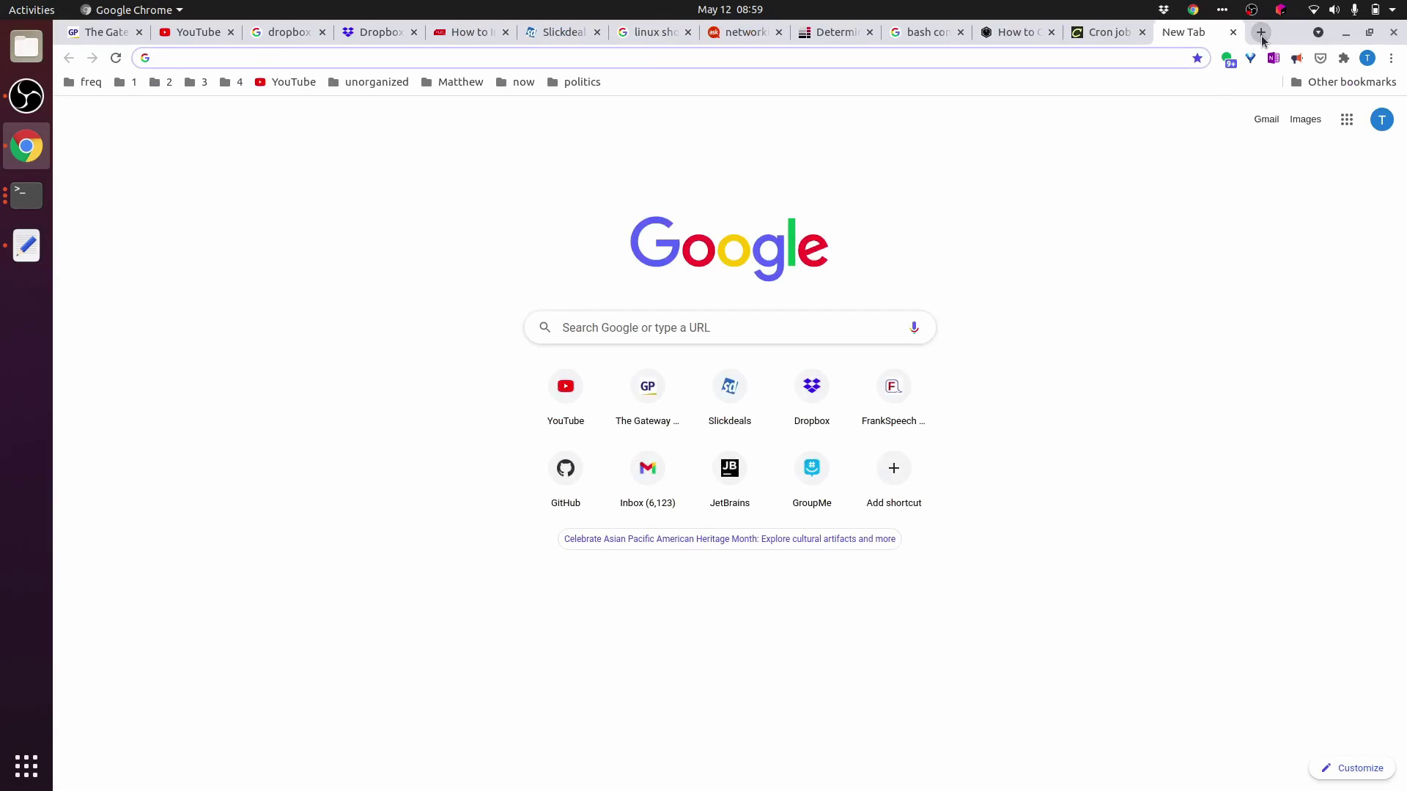
pyautogui.write('cron lo')
pyautogui.press('Return')
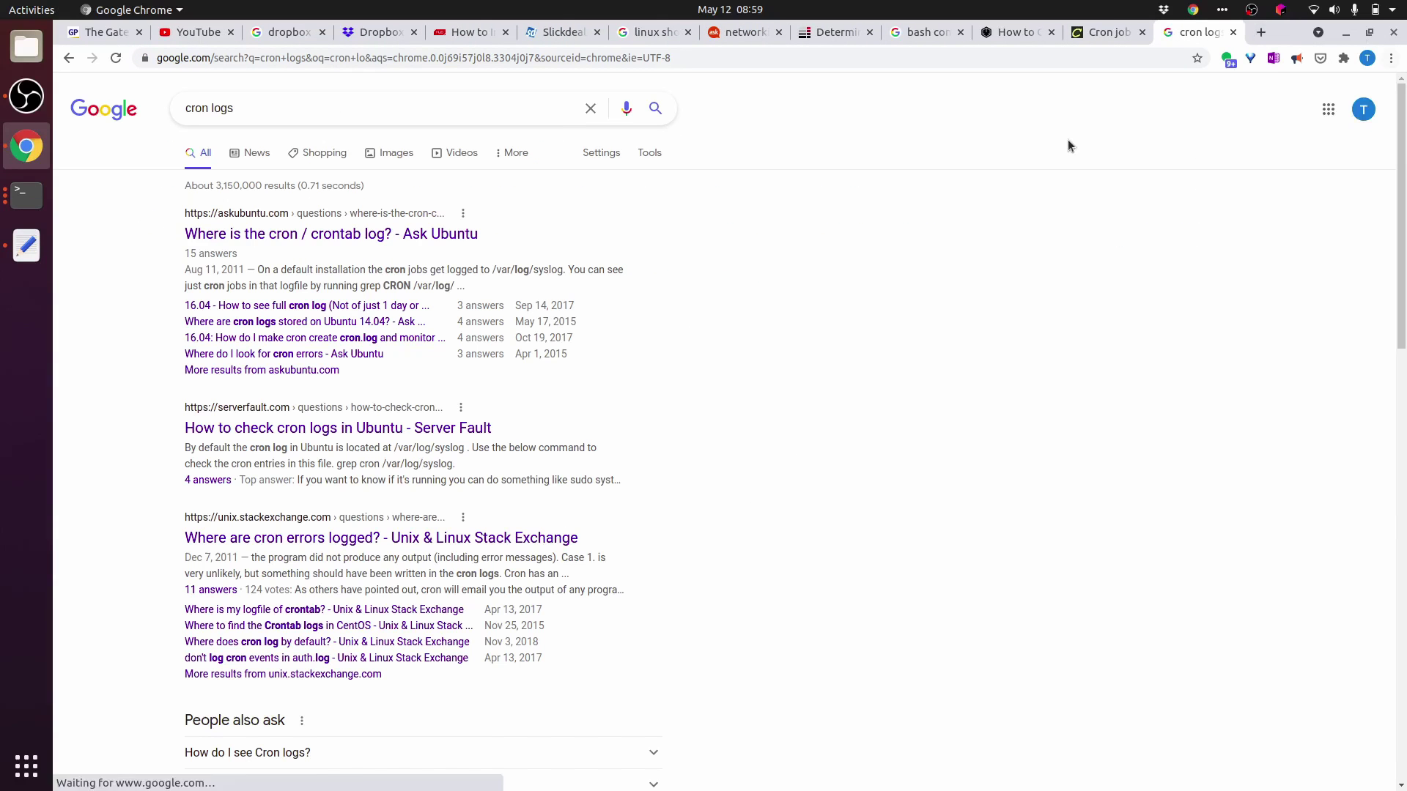
pyautogui.click(359, 233)
pyautogui.scroll(-5, 1231, 569)
pyautogui.hotkey('alt', 'Tab')
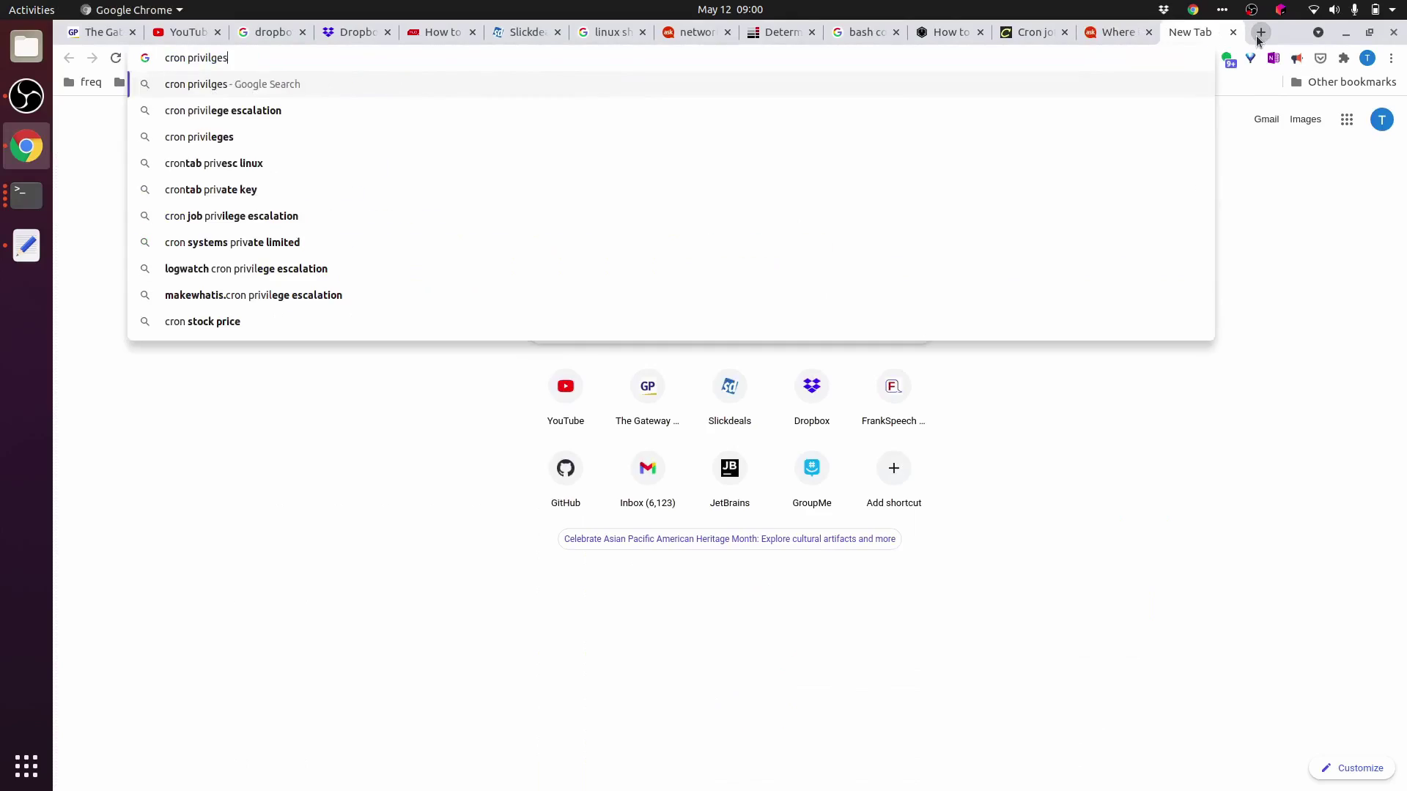
pyautogui.press('Return')
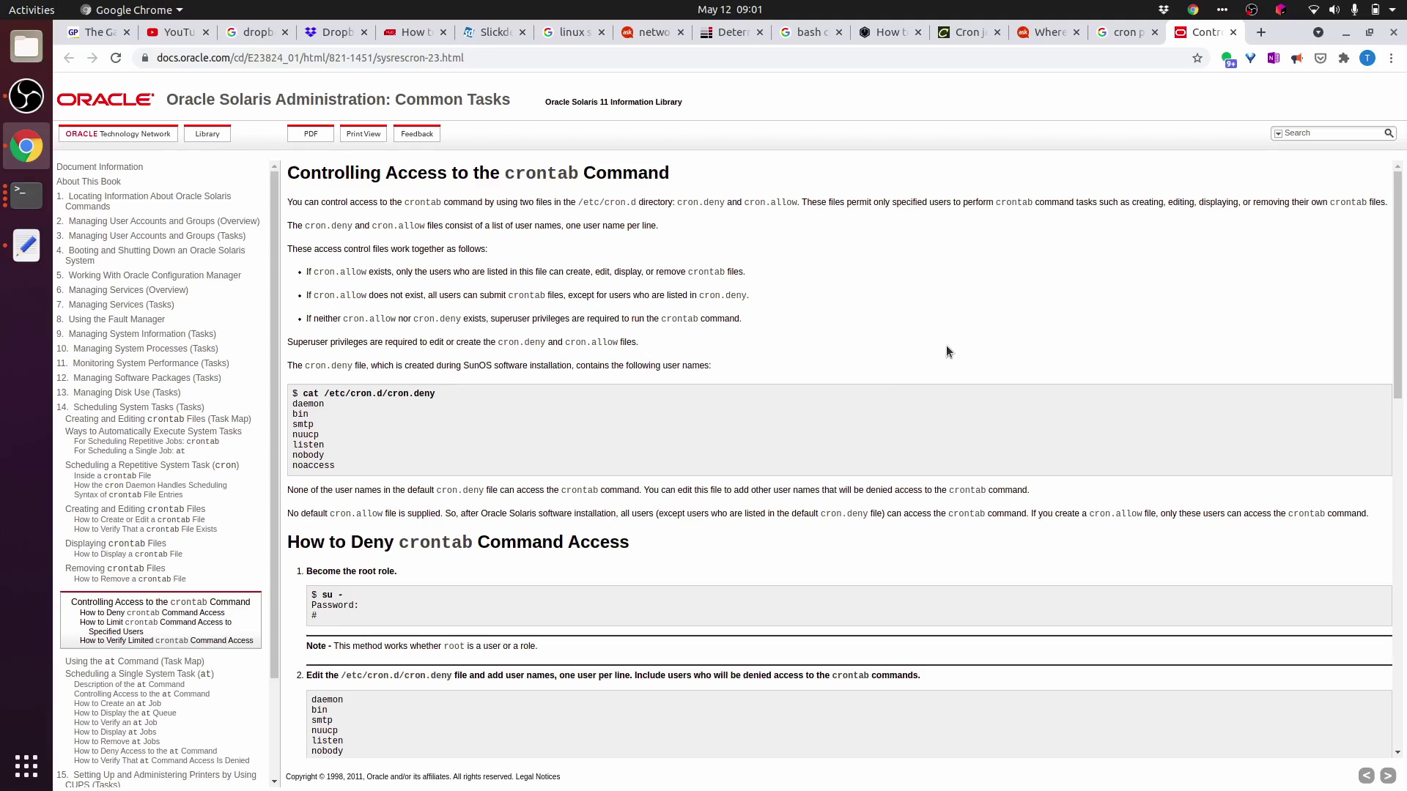
pyautogui.scroll(-5, 947, 345)
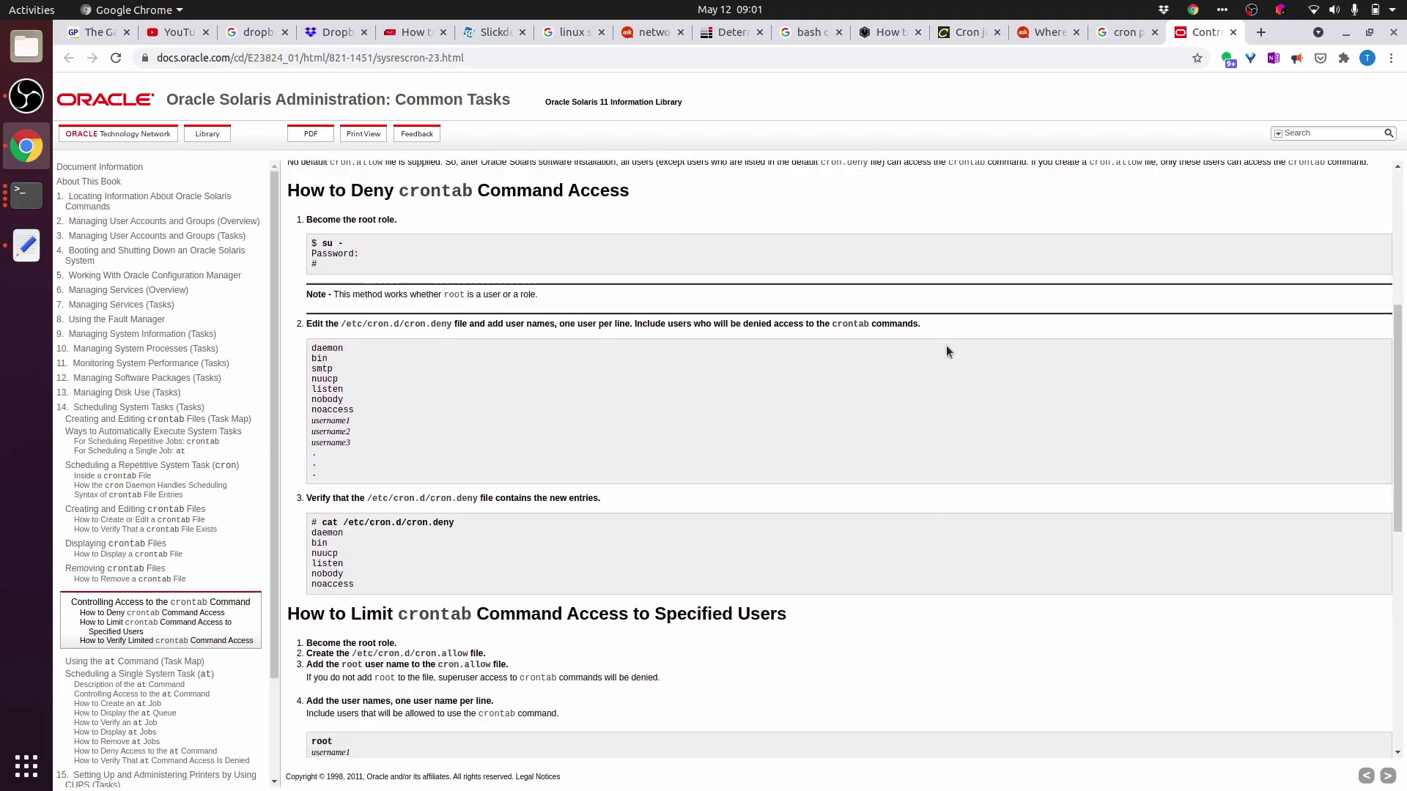
pyautogui.hotkey('alt', 'Tab')
# Inspect /etc/cron.d and highlight the Ask Ubuntu paragraph on run-parts skipping dotted filenames
pyautogui.write('more /etc/cron.d/')
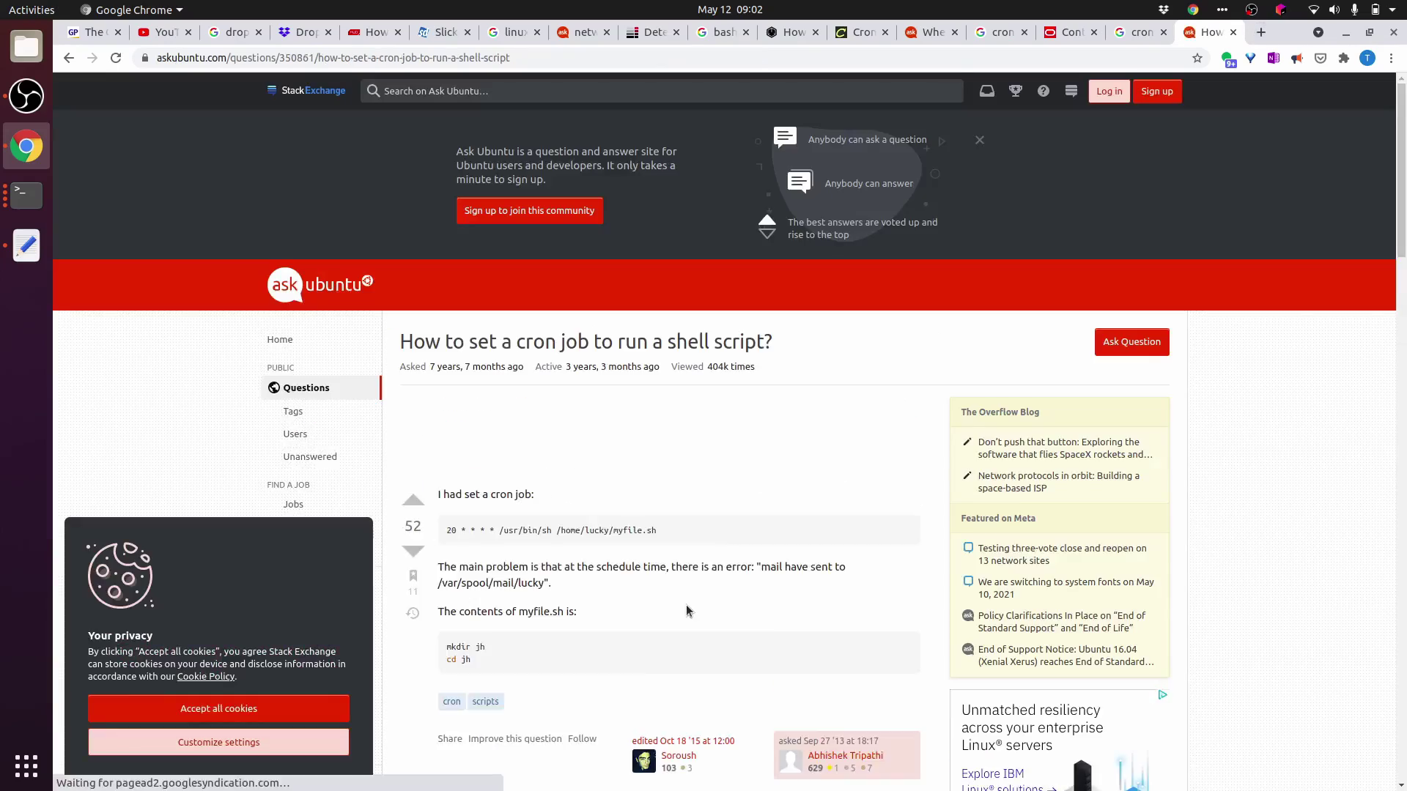
pyautogui.scroll(-7, 688, 610)
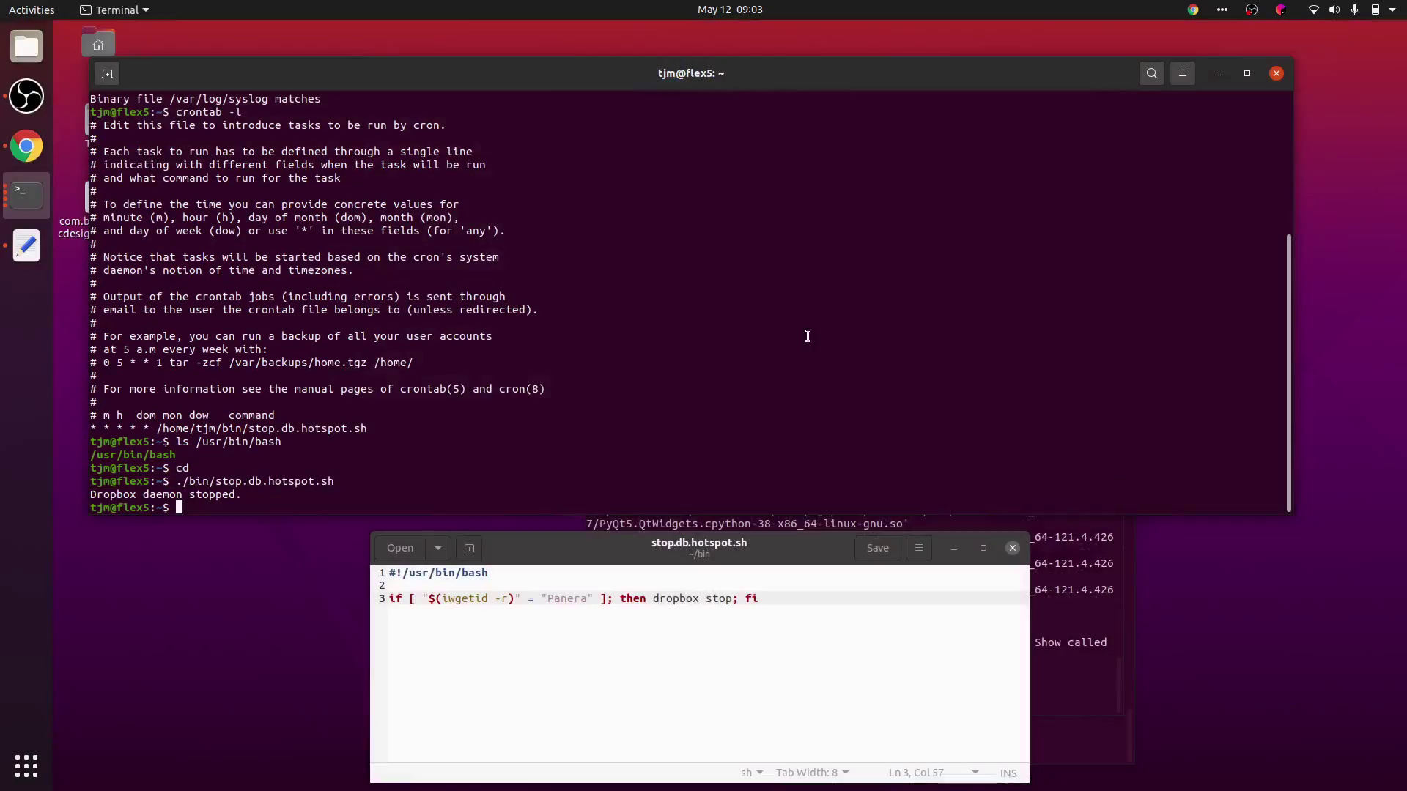
pyautogui.write('c')
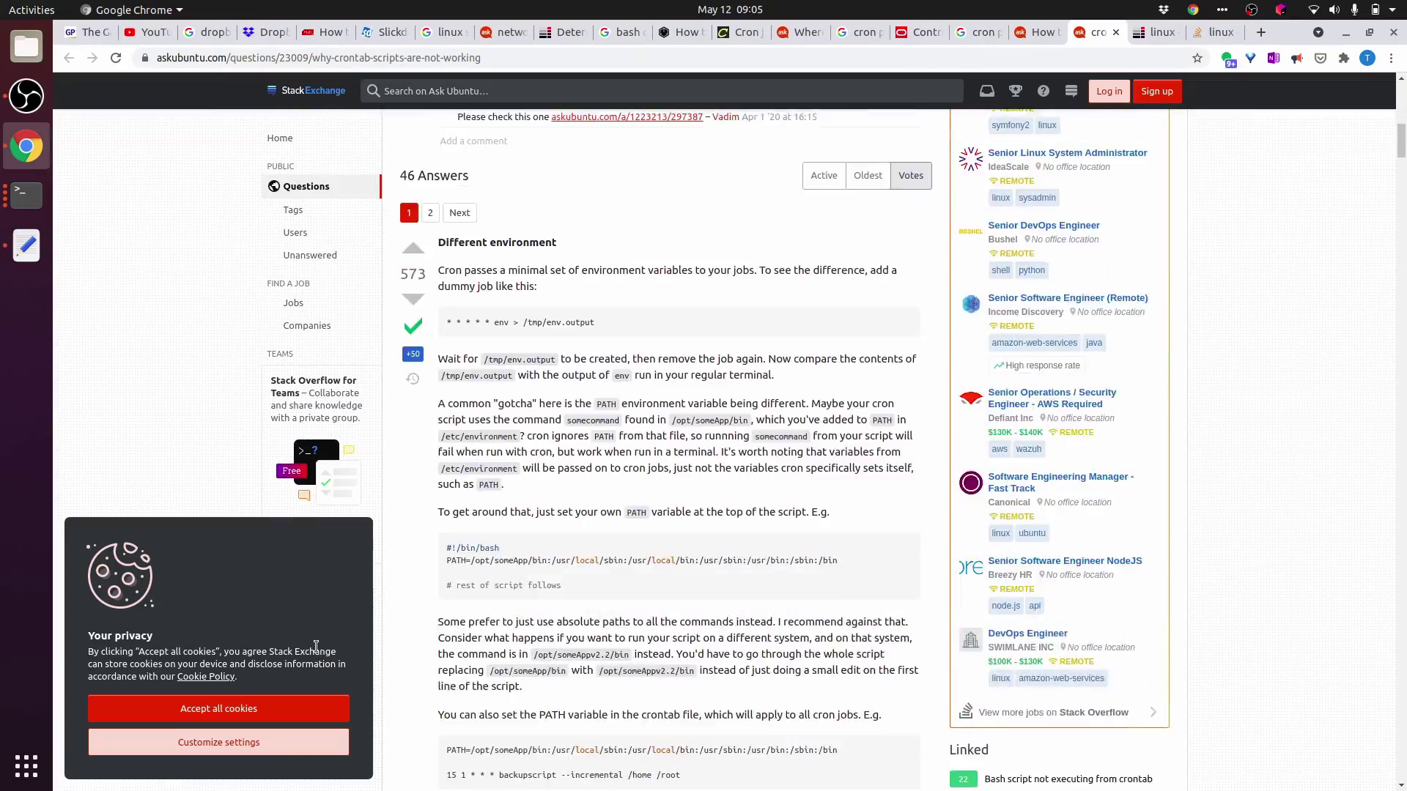
pyautogui.scroll(-5, 995, 417)
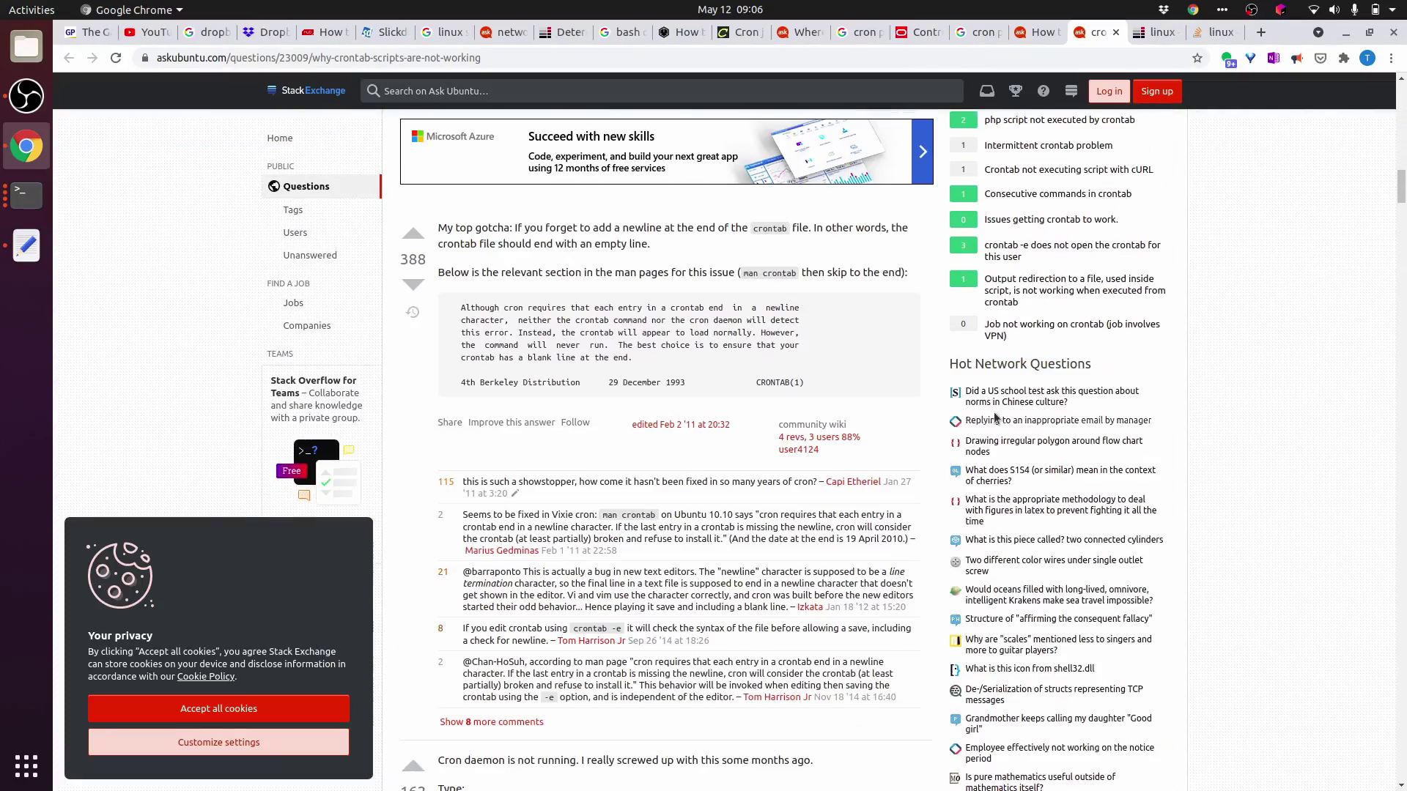
pyautogui.click(1345, 32)
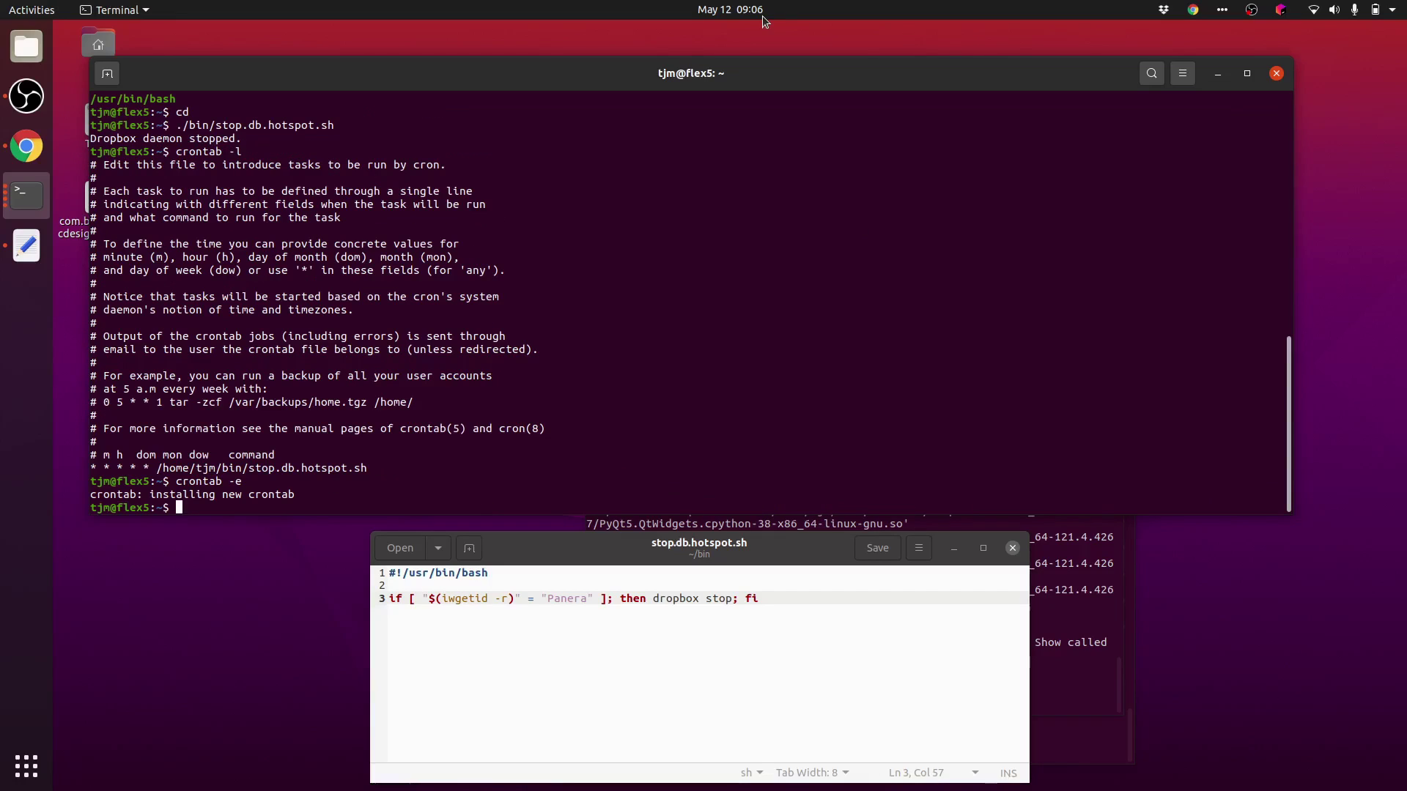
pyautogui.click(1164, 9)
pyautogui.click(1006, 33)
pyautogui.hotkey('alt', 'Tab')
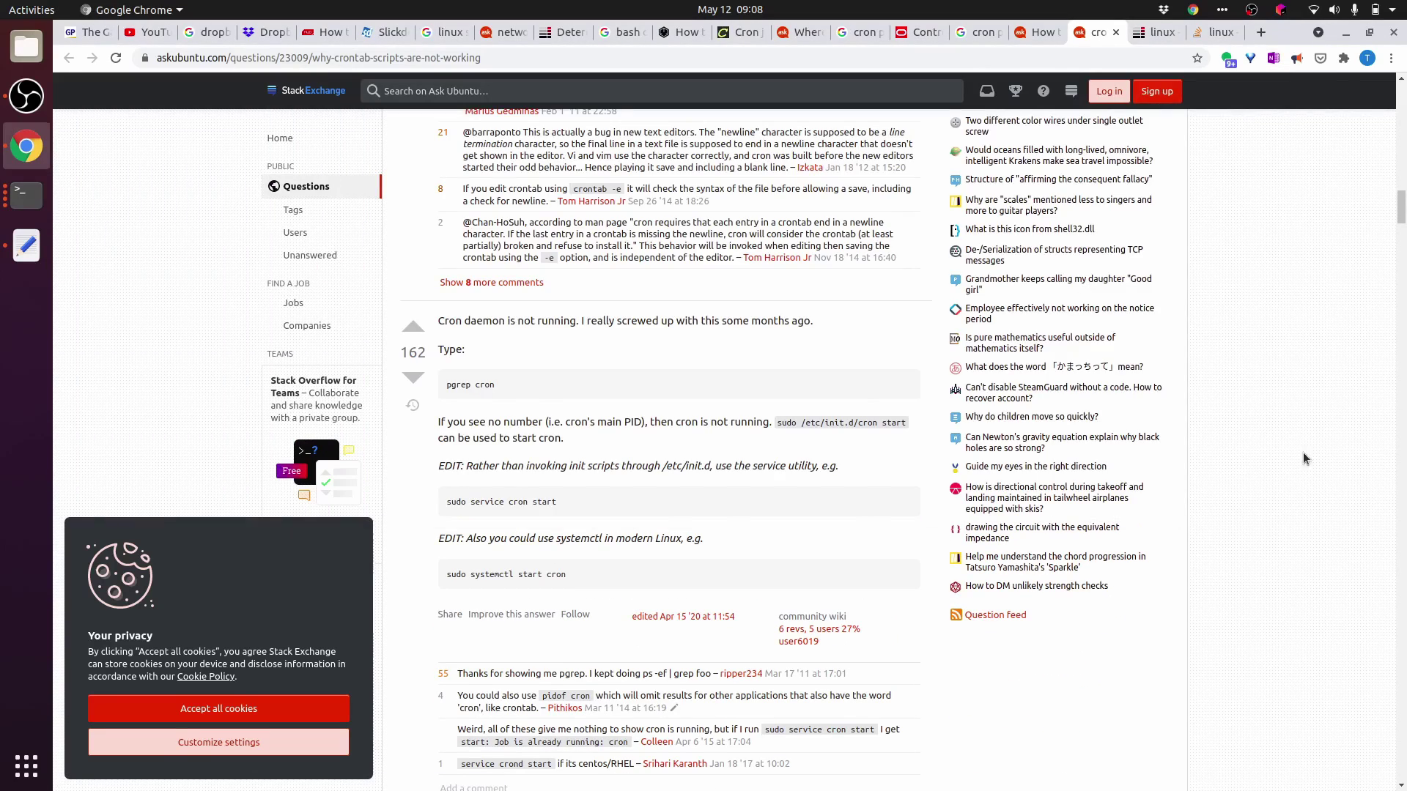
pyautogui.scroll(-8, 1304, 458)
pyautogui.tripleClick(522, 337)
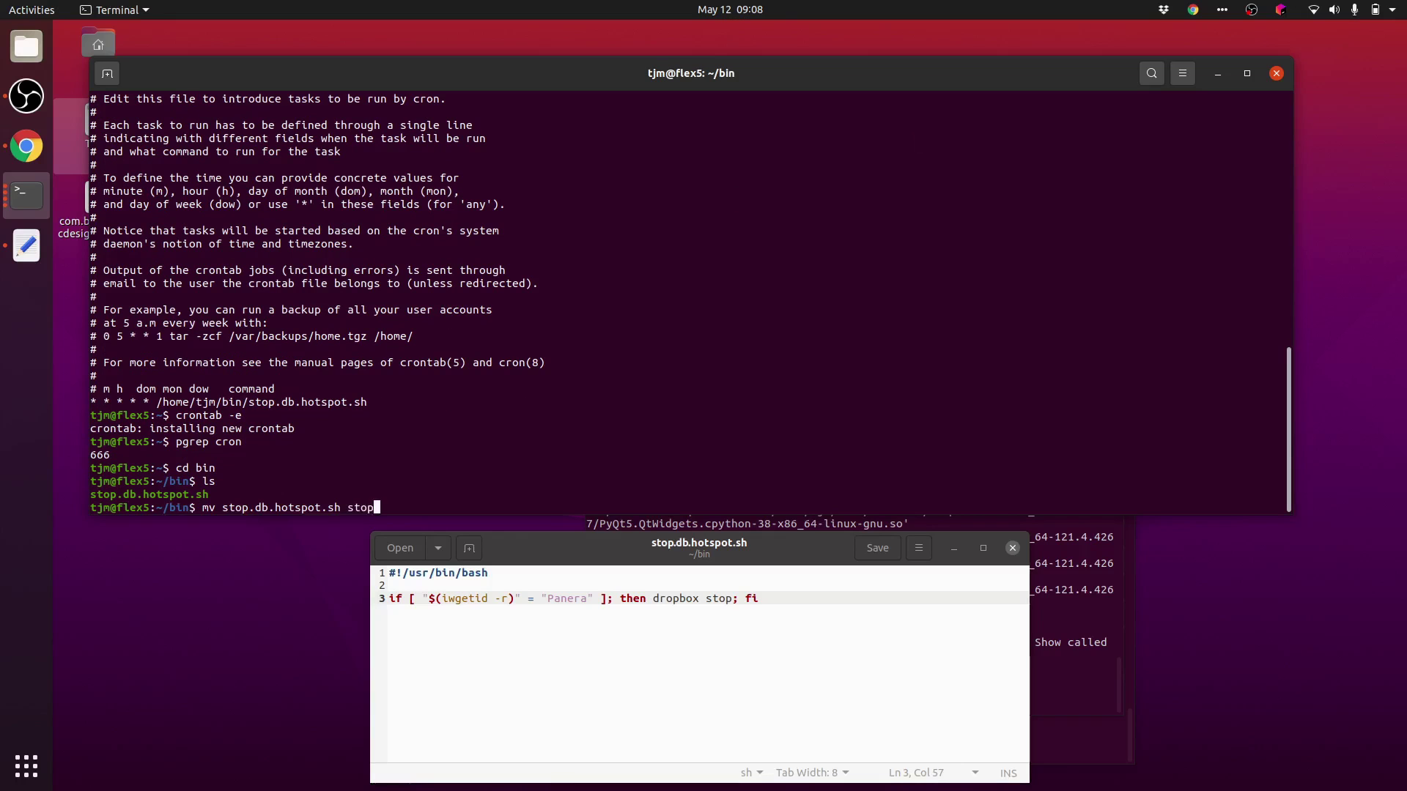
# Rename the script to stop_db_hotspot and update the crontab entry to match
pyautogui.write('_db_hotspot.')
pyautogui.press('Return')
pyautogui.write('crontab -e')
pyautogui.press('Return')
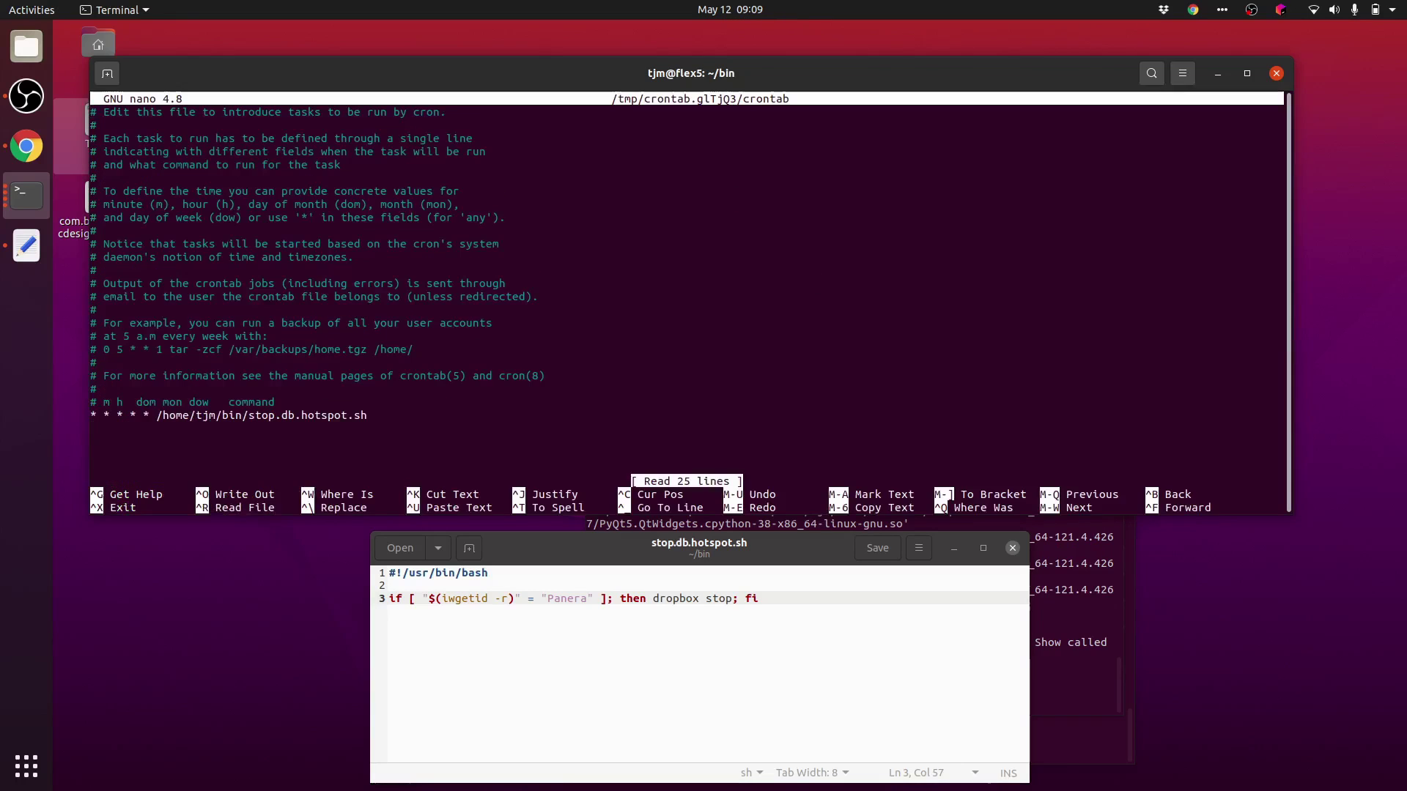
pyautogui.press('BackSpace')
pyautogui.press('BackSpace')
pyautogui.press('BackSpace')
pyautogui.hotkey('ctrl', 'x')
pyautogui.press('y')
pyautogui.press('Return')
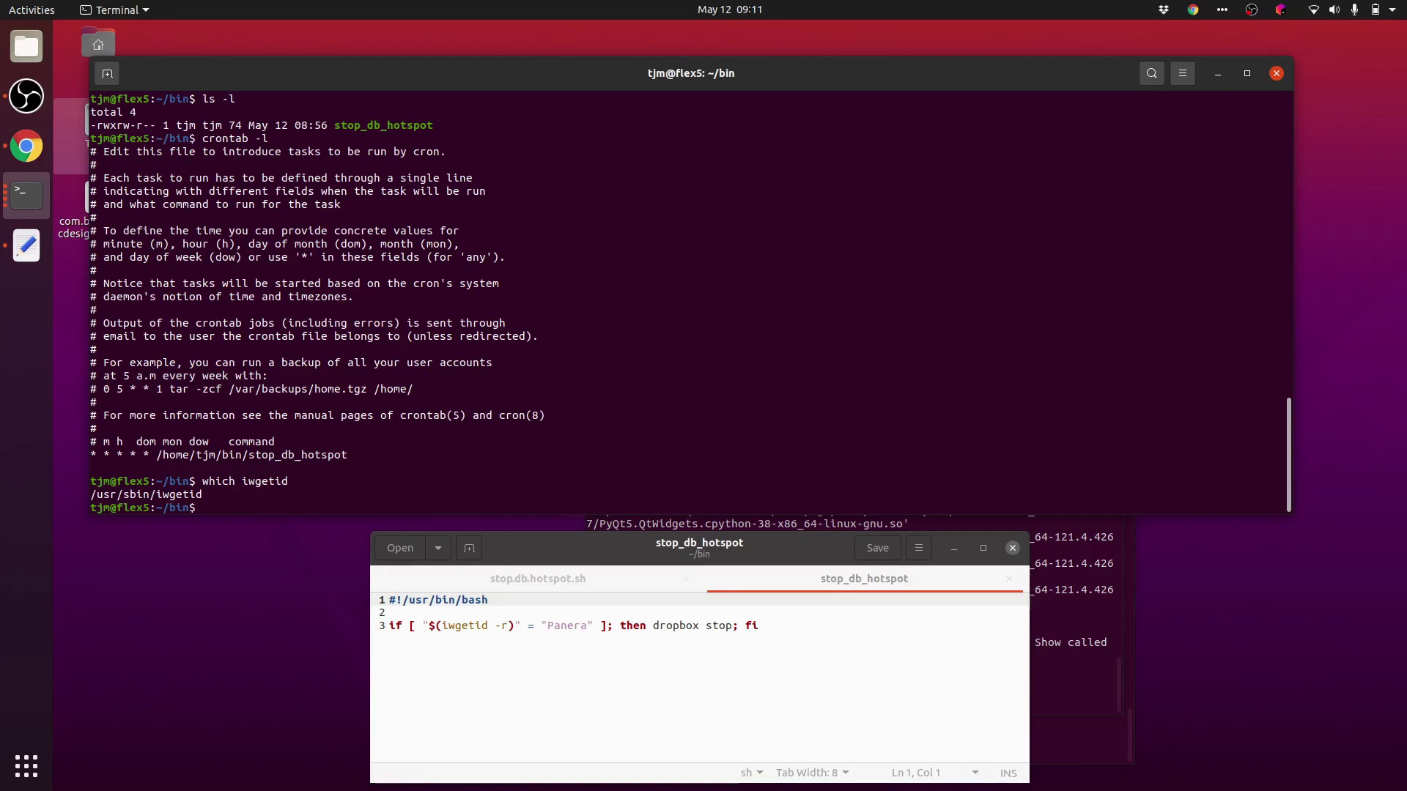
# Prefix iwgetid with /usr/sbin/ on line 3 of the script and save it
pyautogui.click(440, 625)
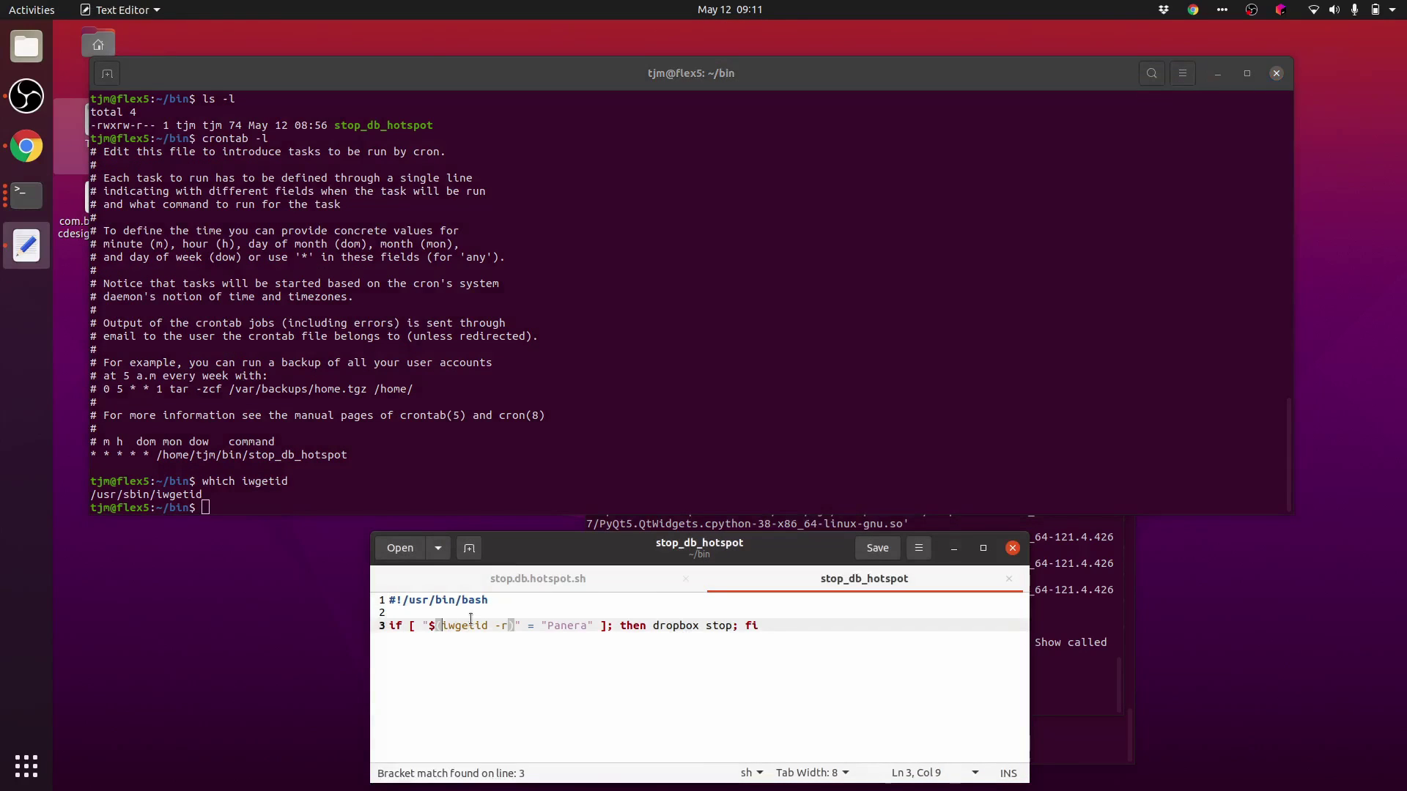
pyautogui.write('/usr/sbin/')
pyautogui.hotkey('ctrl', 's')
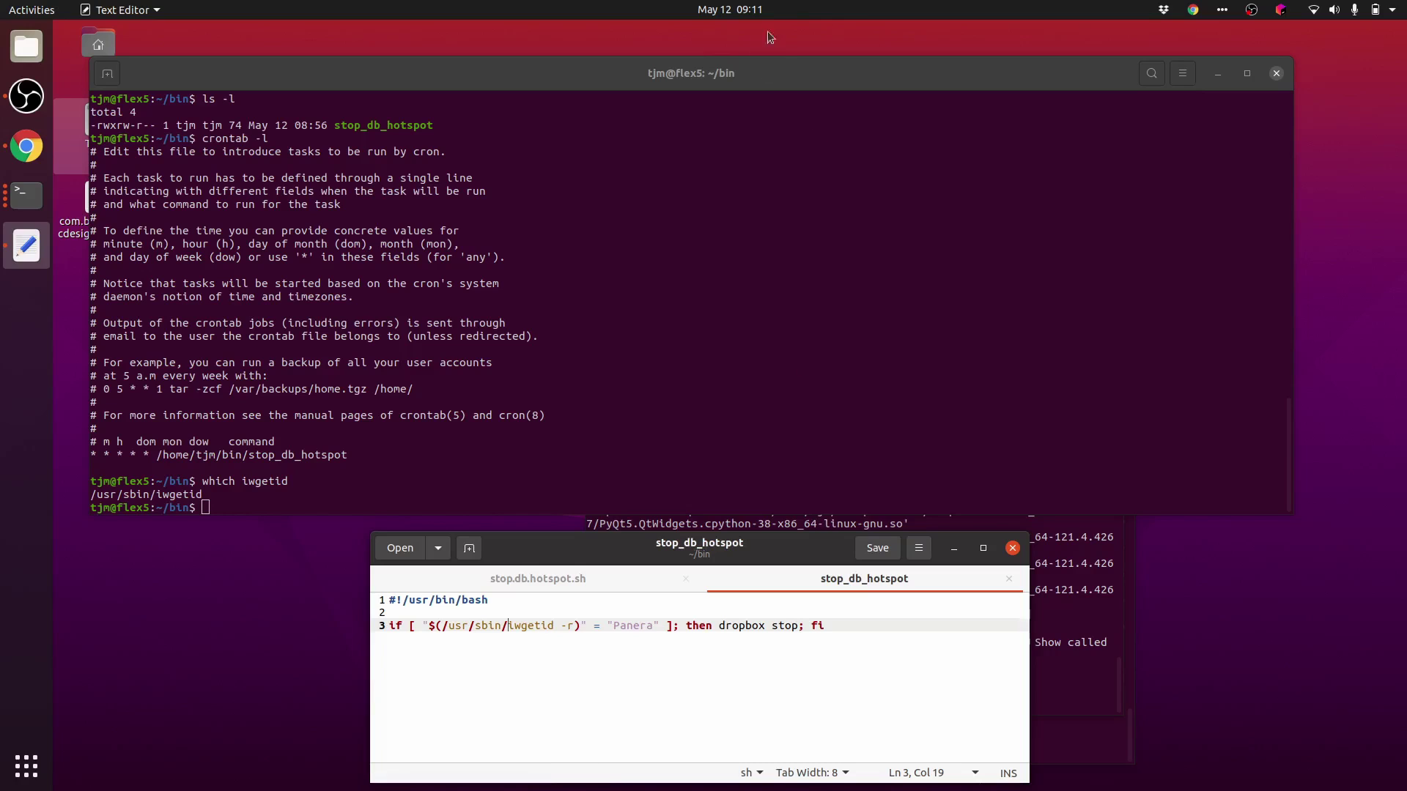
pyautogui.click(747, 10)
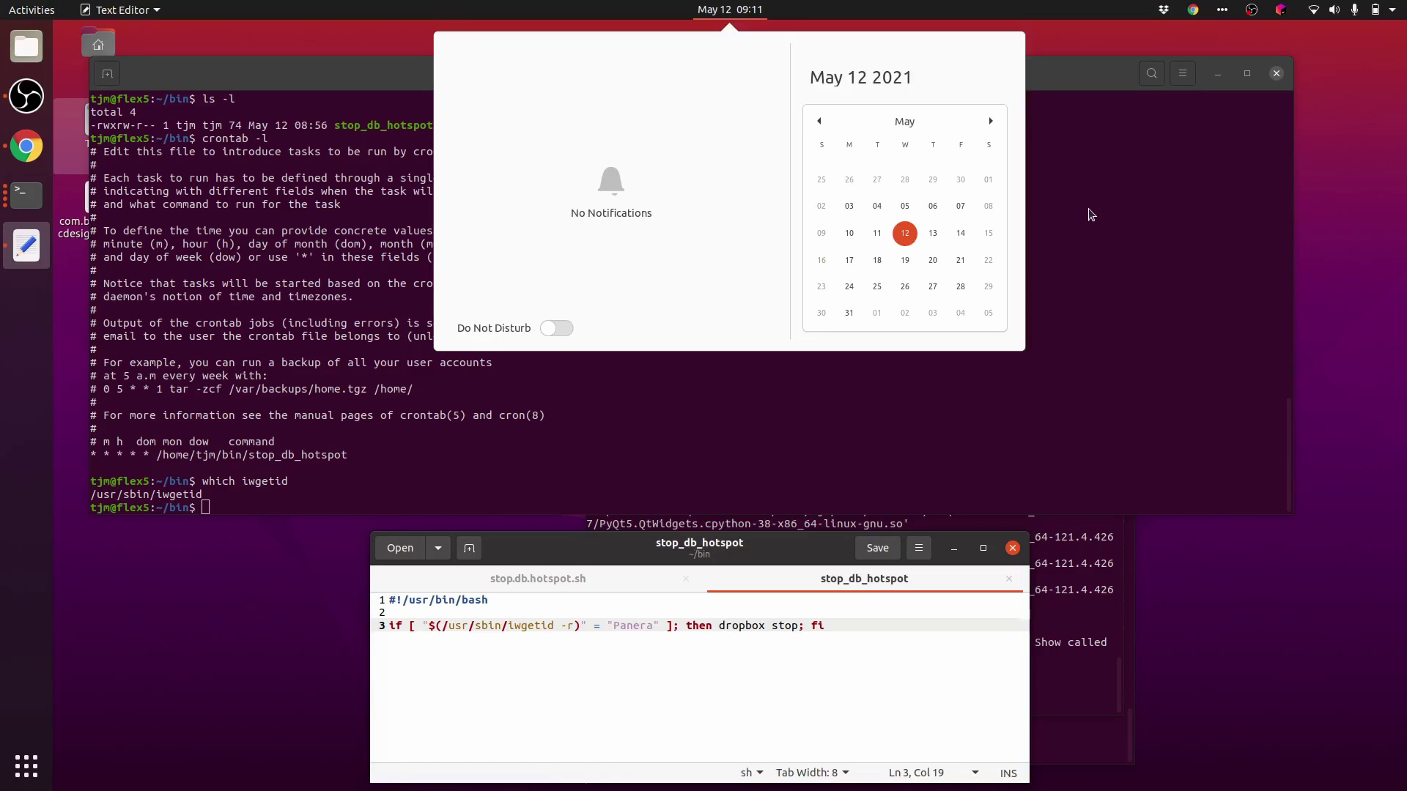
pyautogui.click(1148, 202)
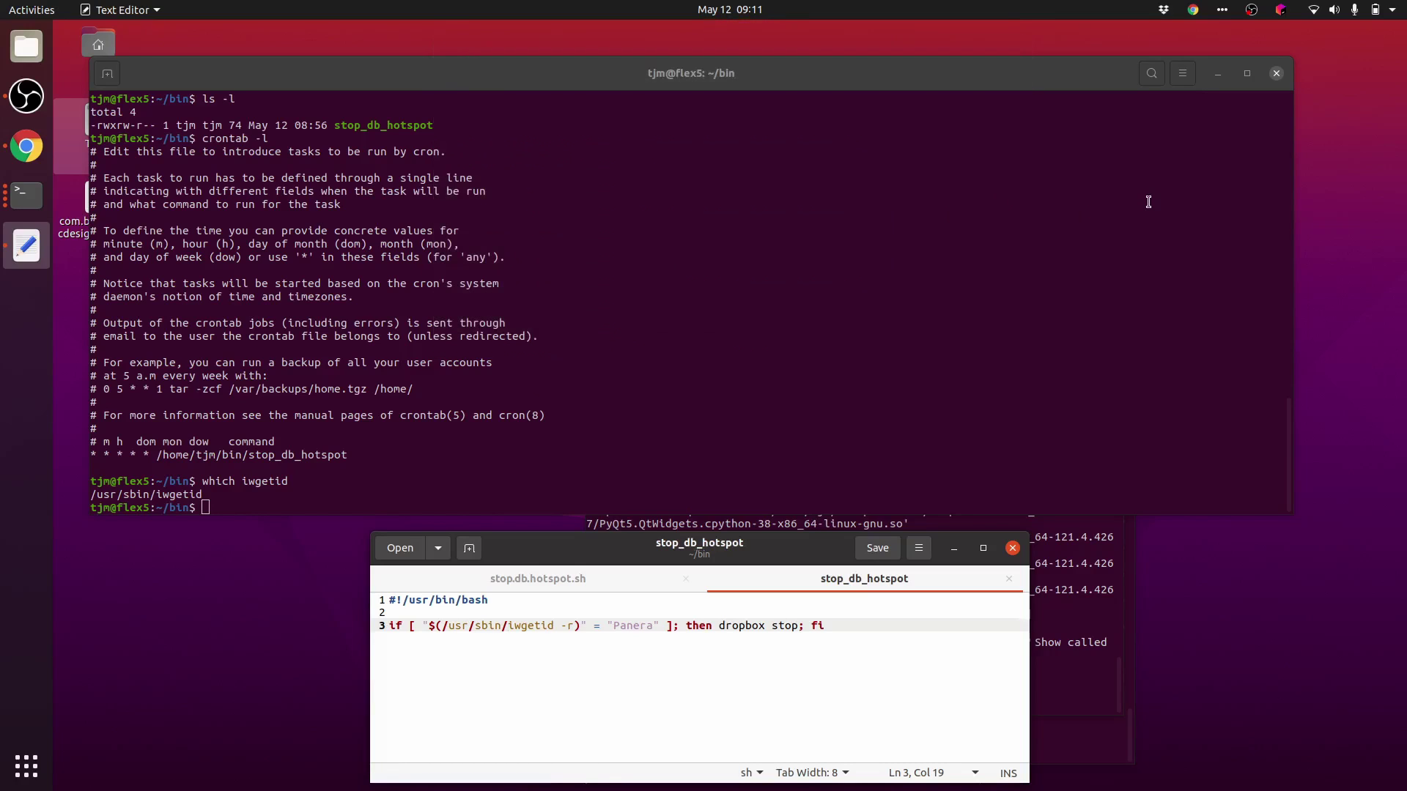
pyautogui.click(1008, 189)
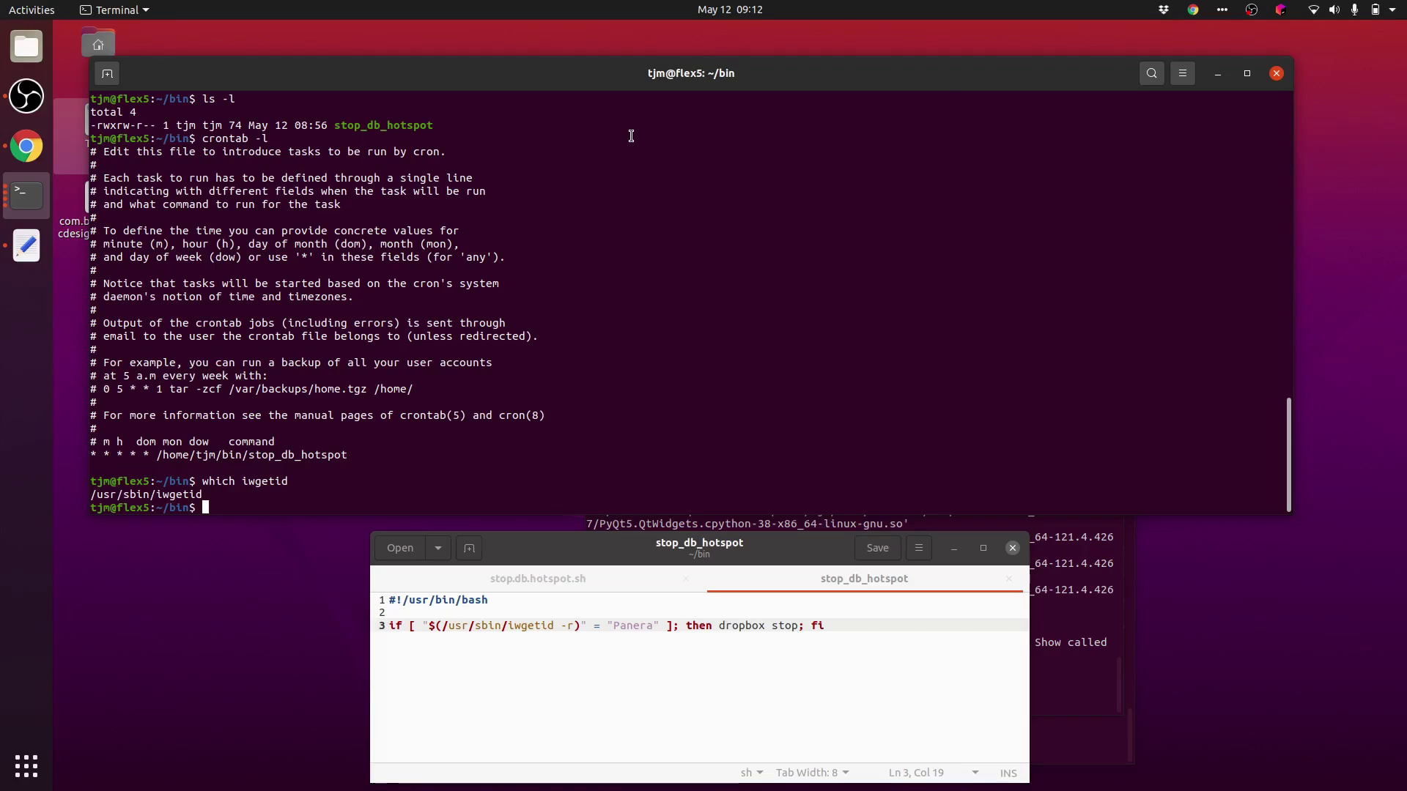
# Check the crontab's script path, then select $(/usr/sbin/iwgetid on the script's line 3
pyautogui.click(857, 631)
pyautogui.click(614, 403)
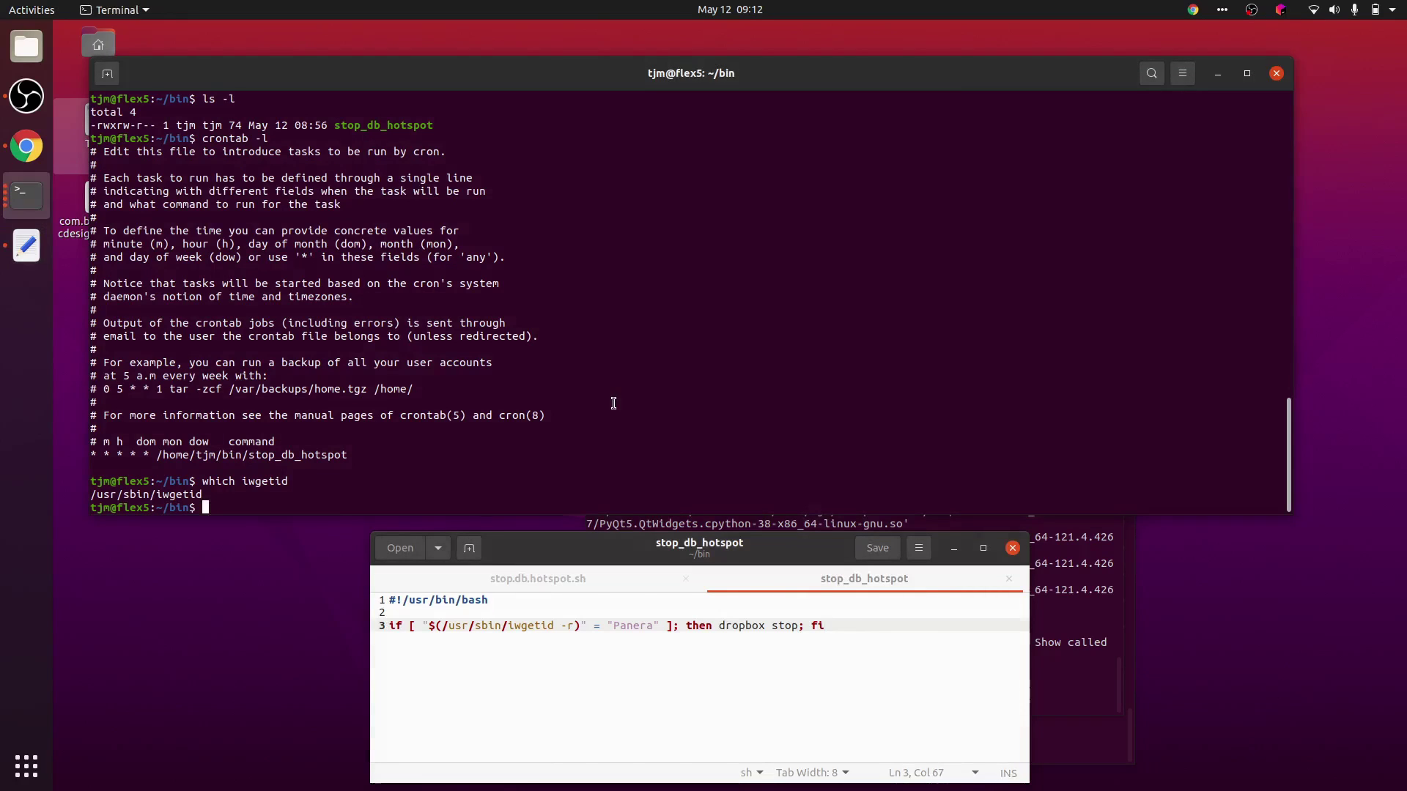
pyautogui.tripleClick(194, 456)
pyautogui.doubleClick(277, 456)
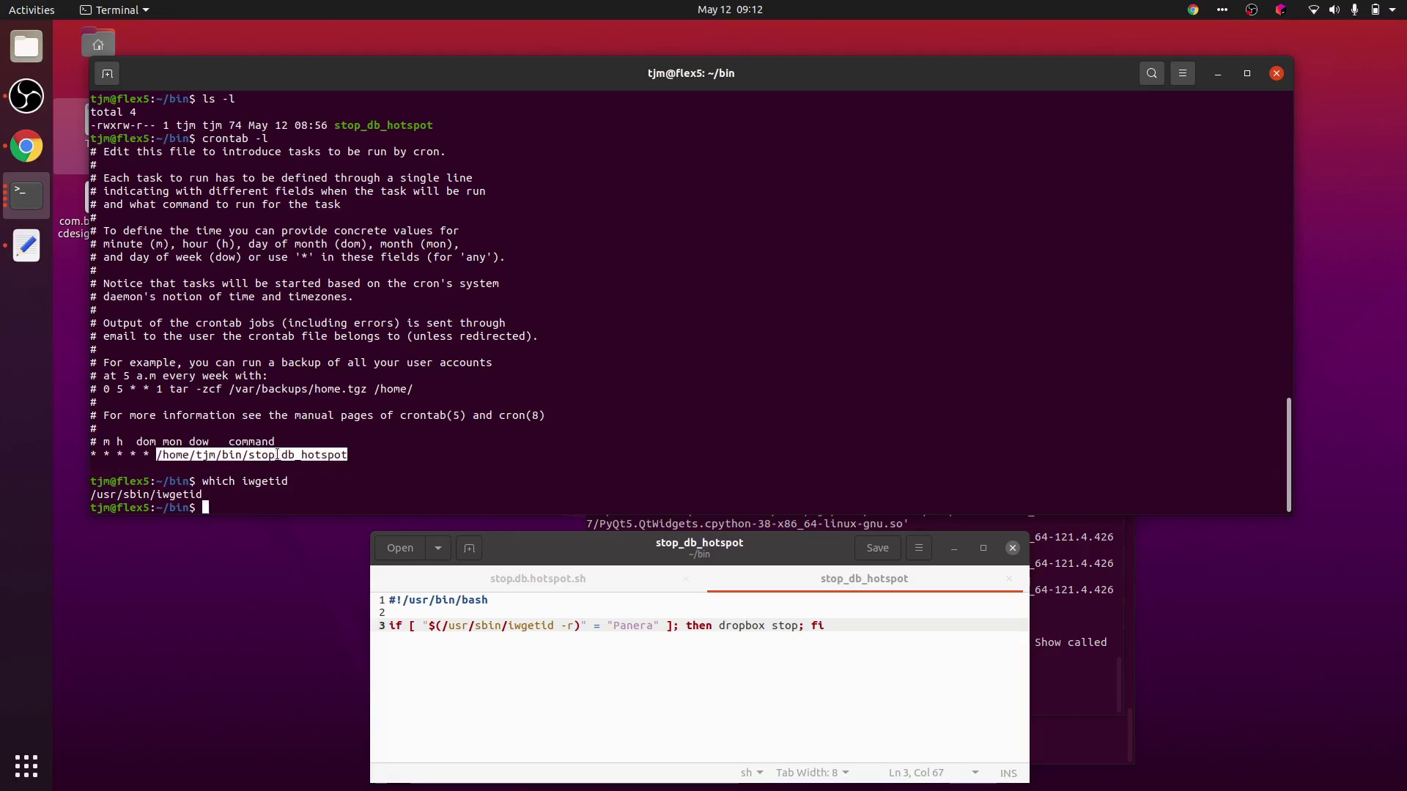
pyautogui.click(343, 460)
pyautogui.click(557, 624)
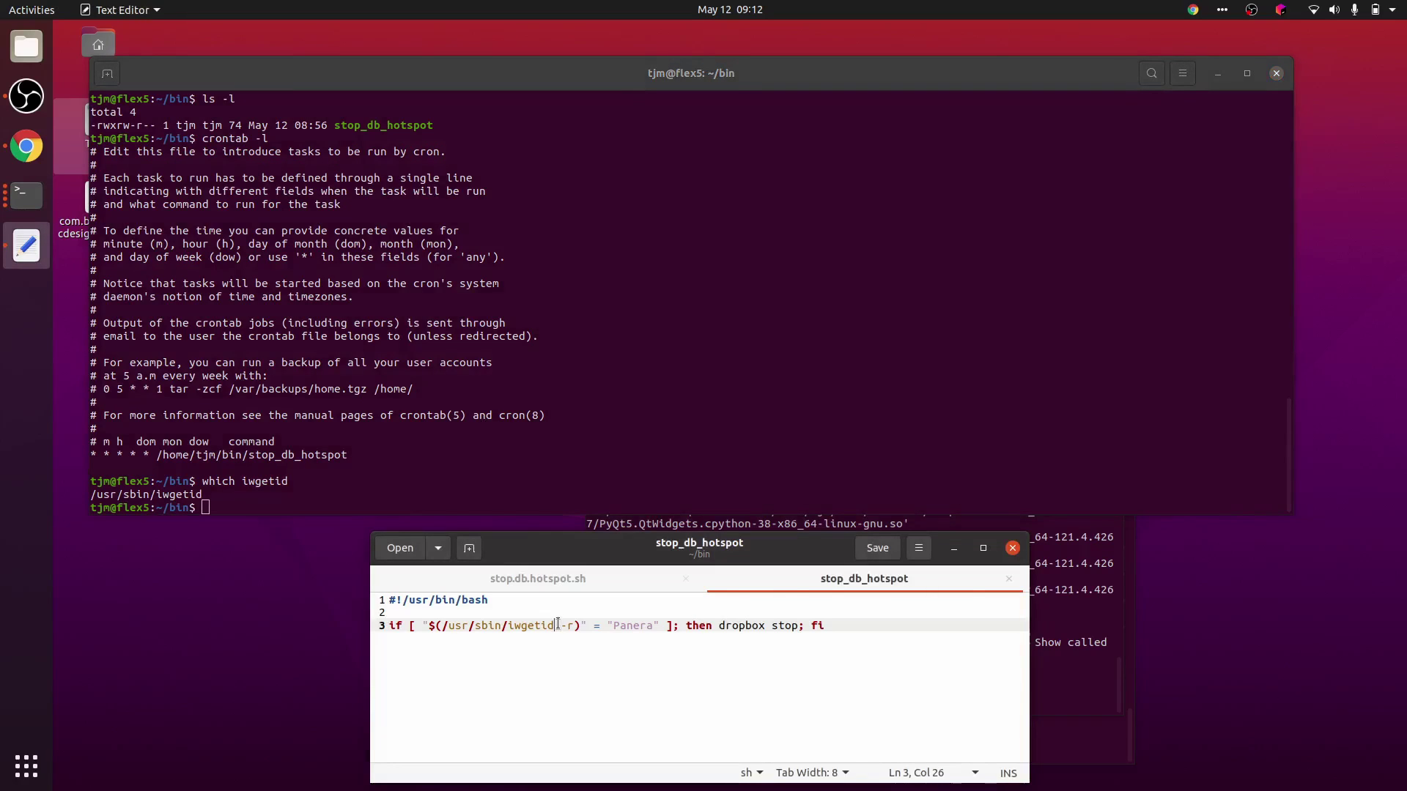
pyautogui.hotkey('ctrl', 'shift', 'Left')
pyautogui.hotkey('ctrl', 'shift', 'Left')
pyautogui.hotkey('ctrl', 'shift', 'Left')
pyautogui.hotkey('ctrl', 'shift', 'Left')
pyautogui.hotkey('ctrl', 'shift', 'Left')
pyautogui.hotkey('ctrl', 'shift', 'Left')
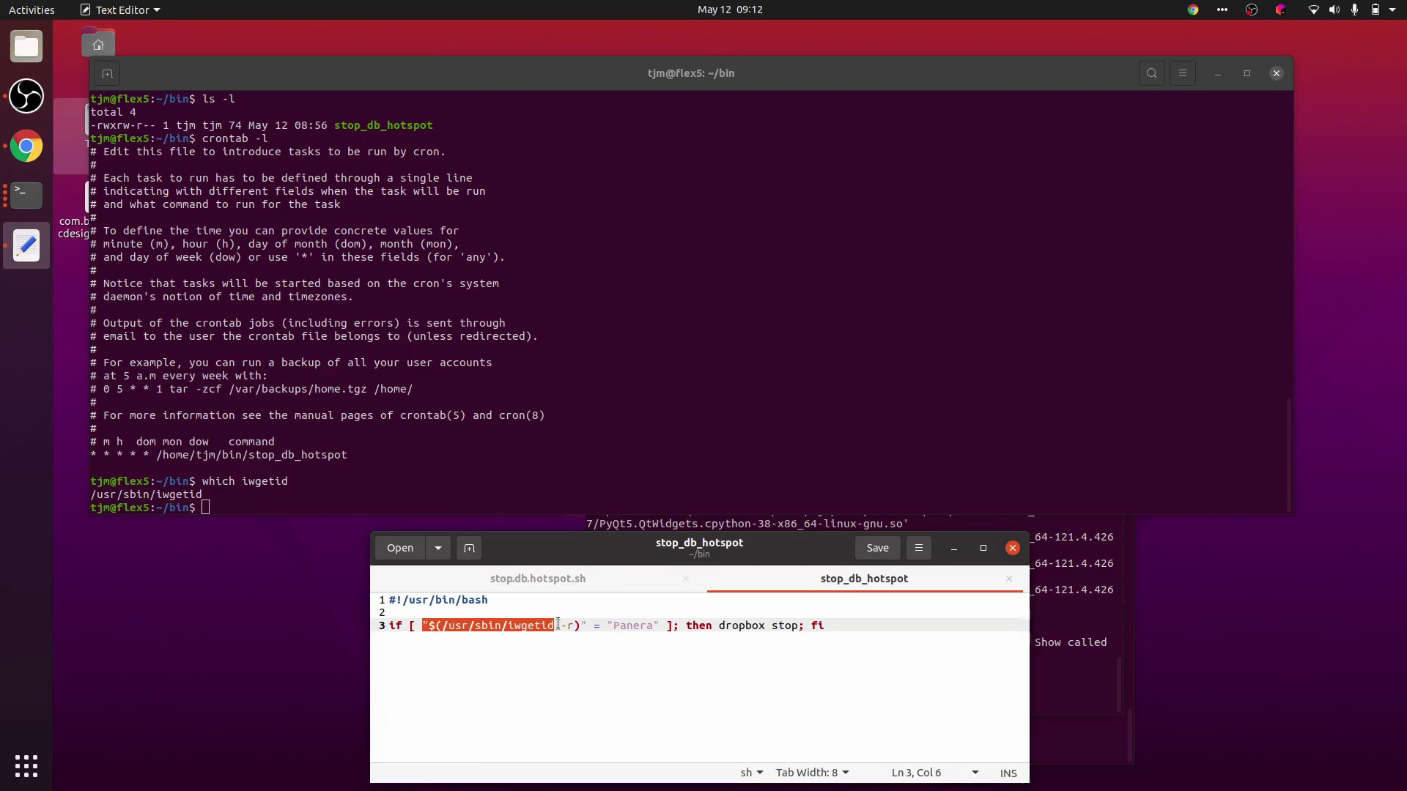